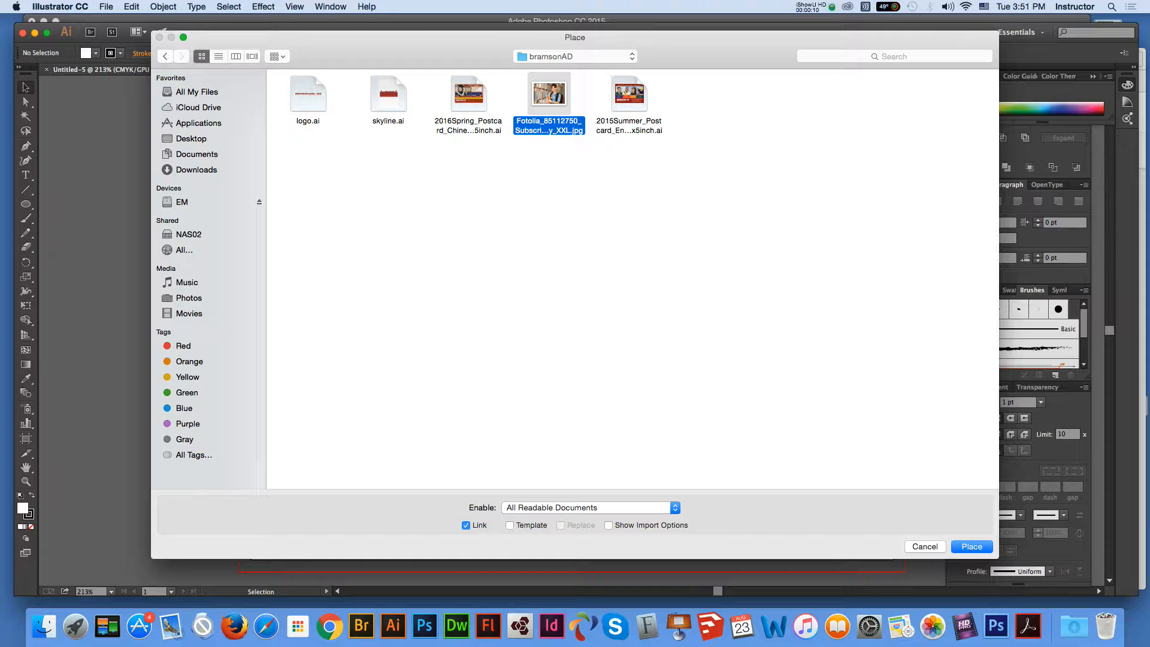
# Step: Cancel the stock photo placement, close the blank Untitled-5 document, and switch to Photoshop
pyautogui.press('Escape')
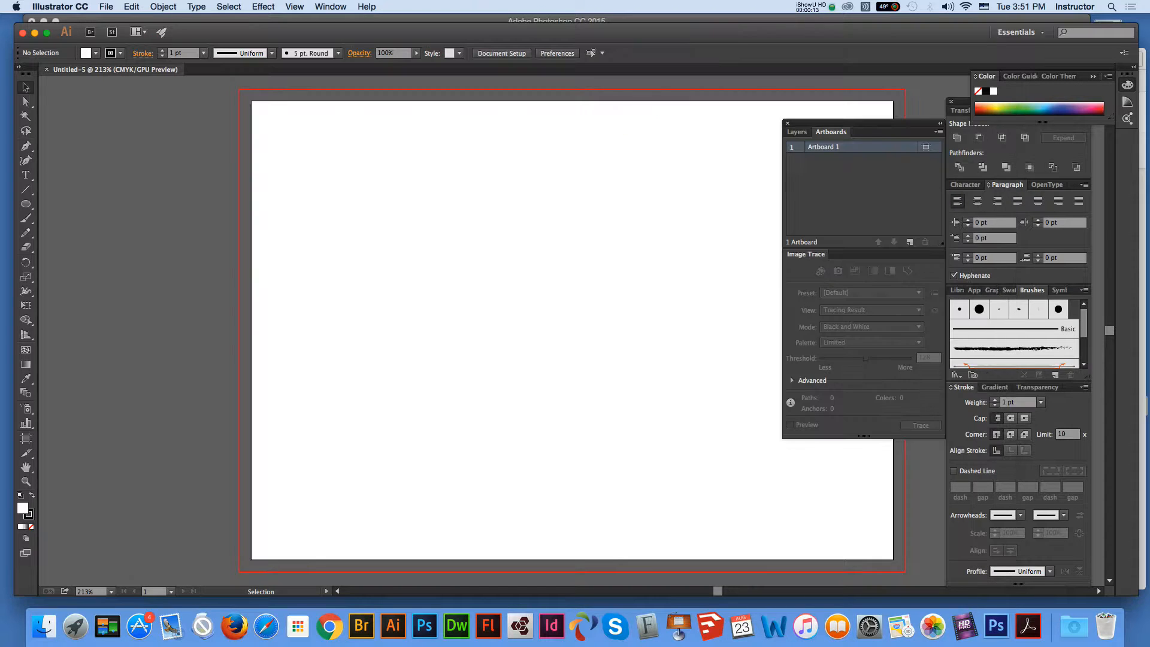
pyautogui.click(46, 70)
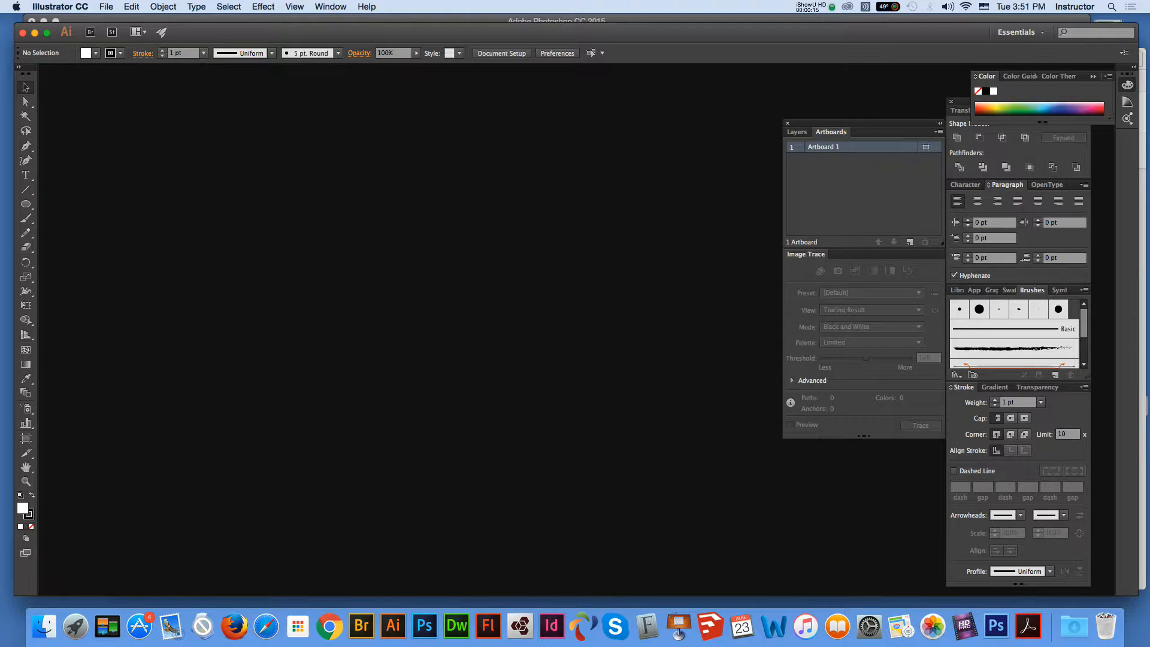
pyautogui.click(424, 626)
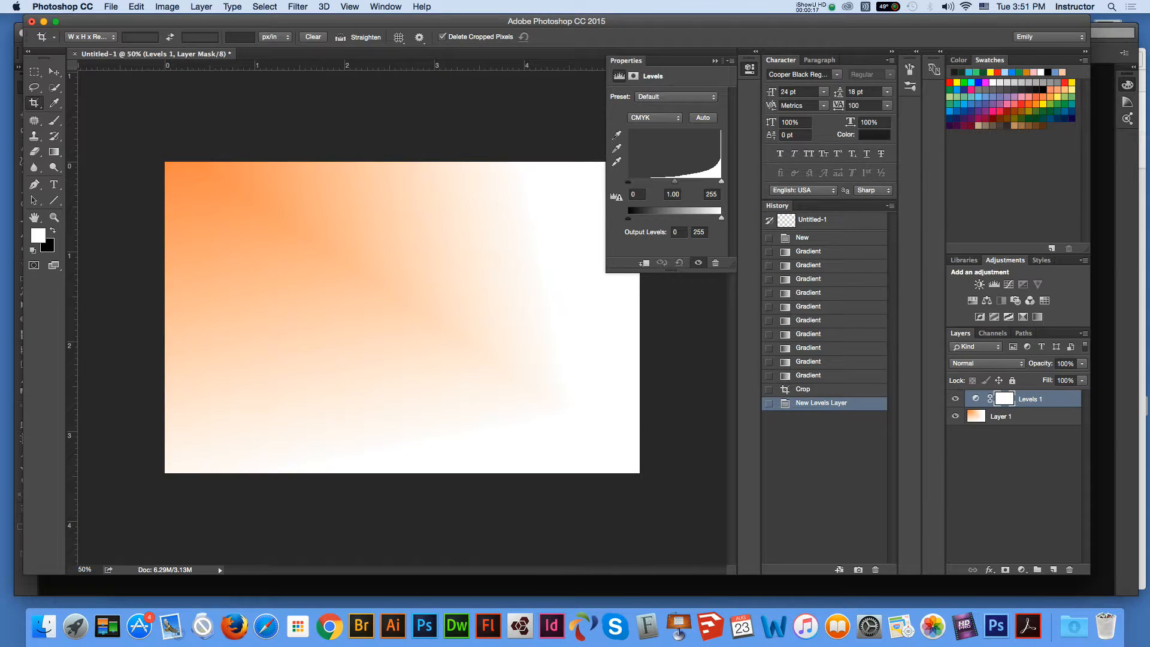
# Step: Discard the orange gradient document without saving and call up File > Open
pyautogui.press('super+w')
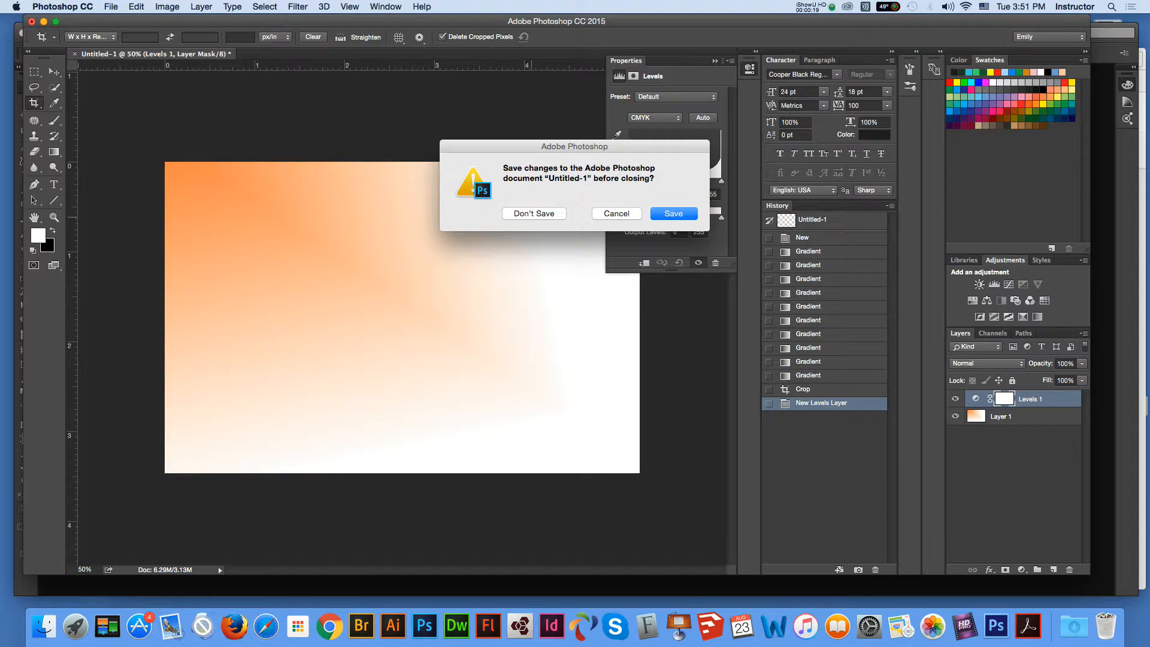
pyautogui.press('super+d')
pyautogui.click(111, 6)
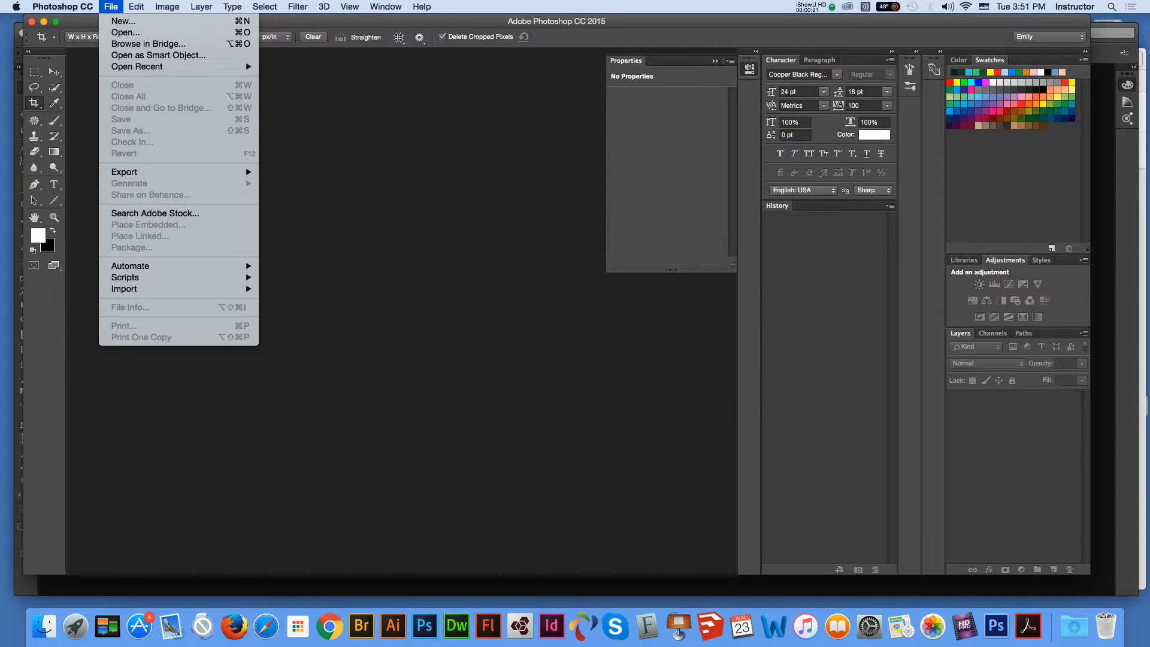
pyautogui.press('Return')
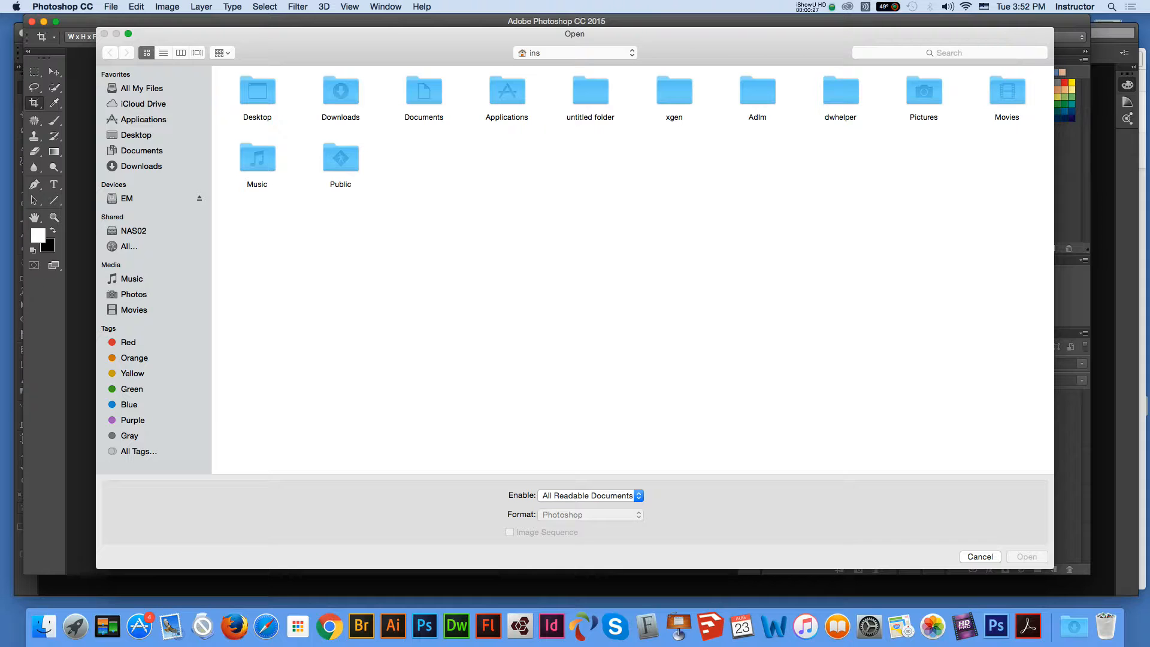
# Step: Open the Fotolia student JPG from EM > CS145 > week11 > bramsonAD
pyautogui.click(136, 135)
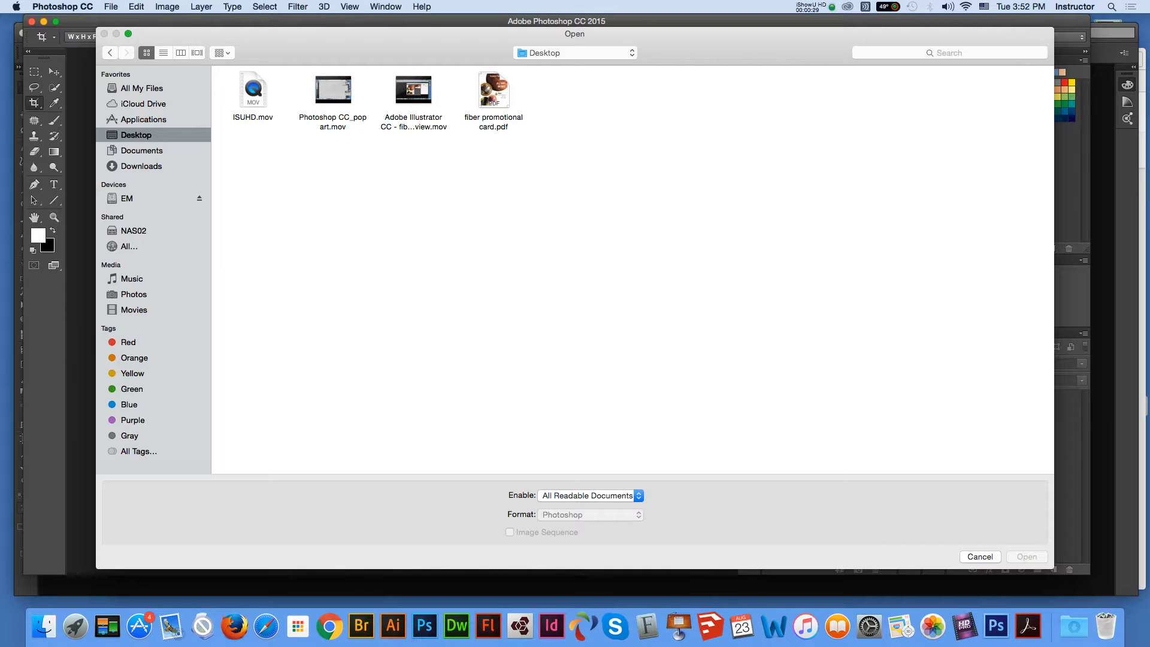
pyautogui.click(127, 198)
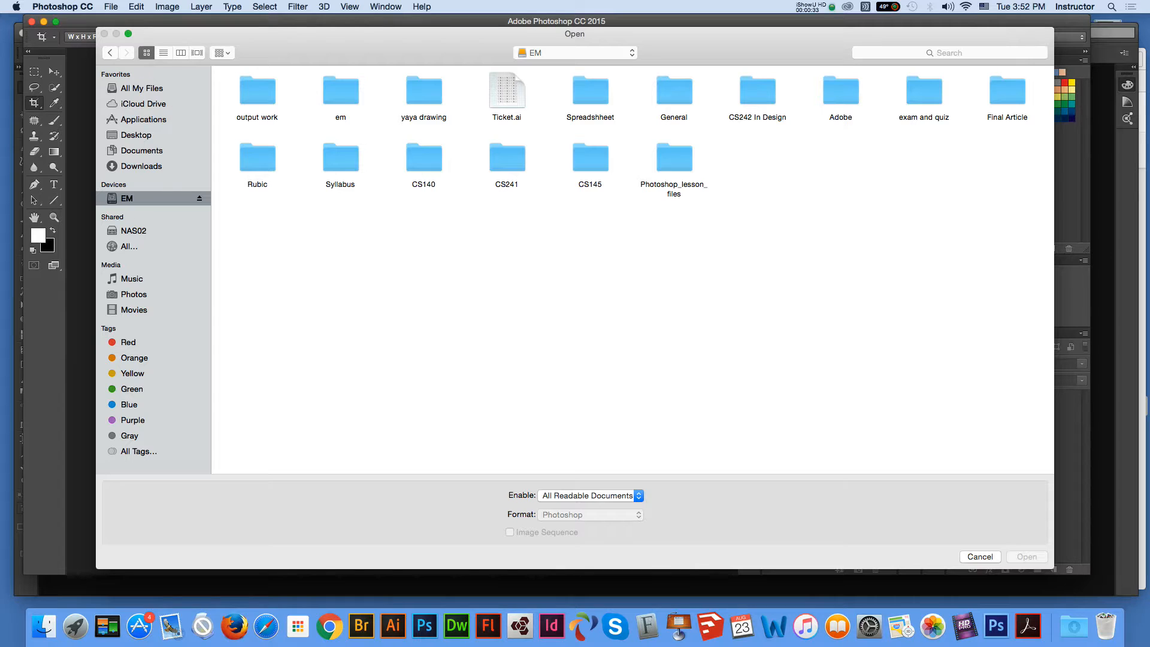
pyautogui.doubleClick(589, 159)
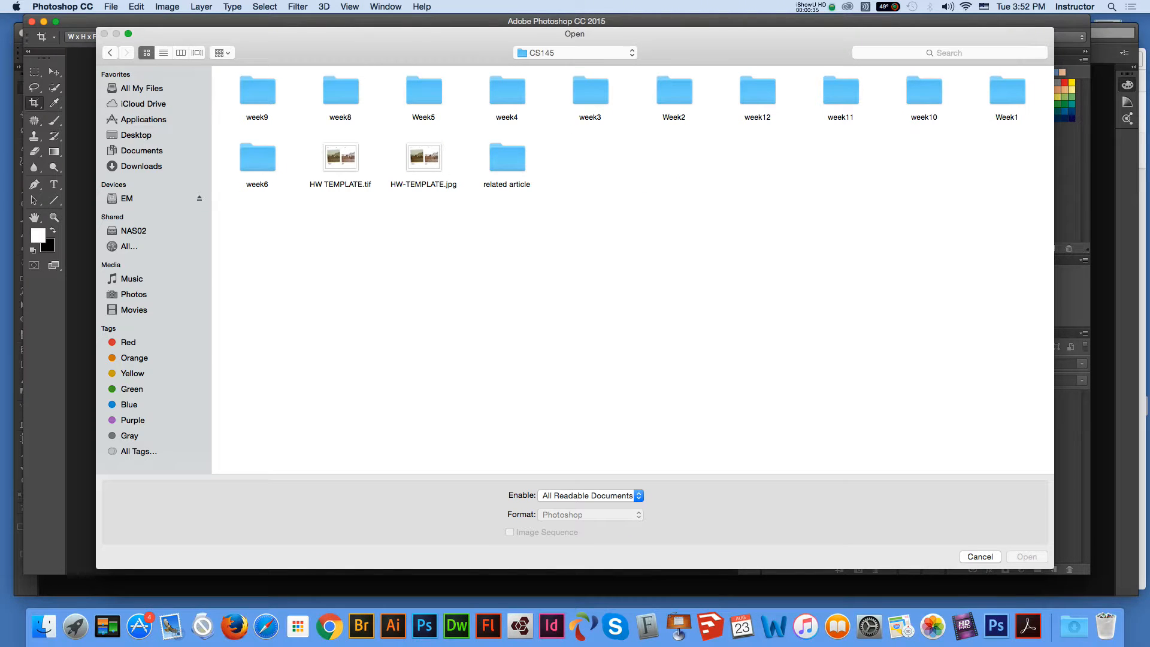
pyautogui.click(840, 91)
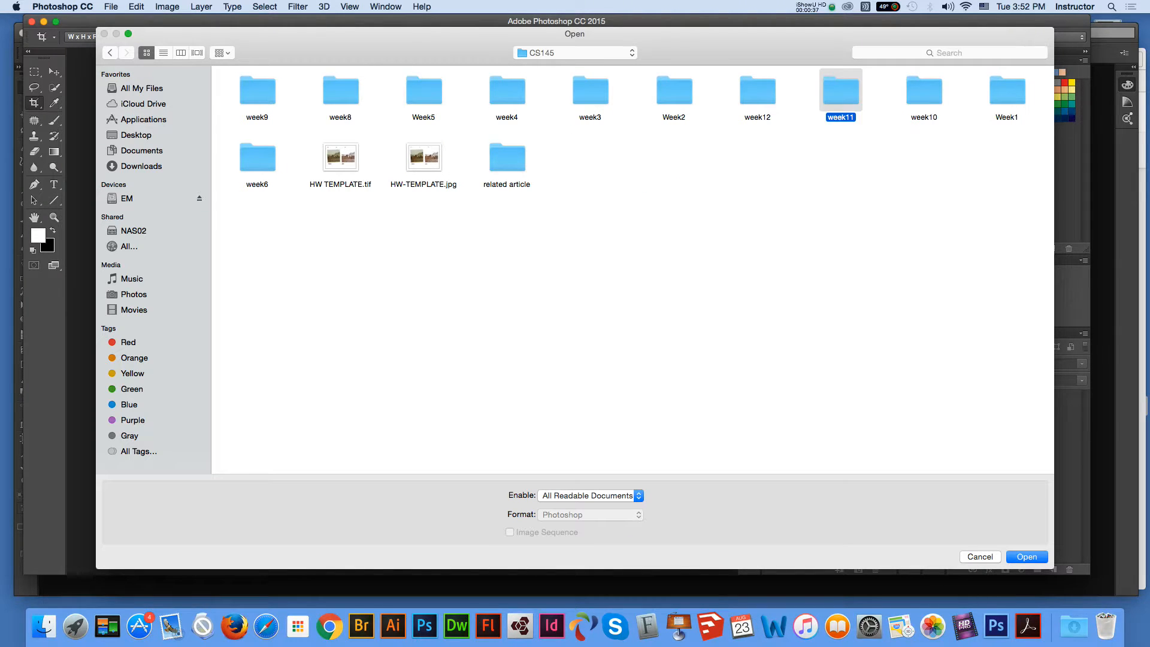
pyautogui.doubleClick(840, 91)
pyautogui.doubleClick(334, 91)
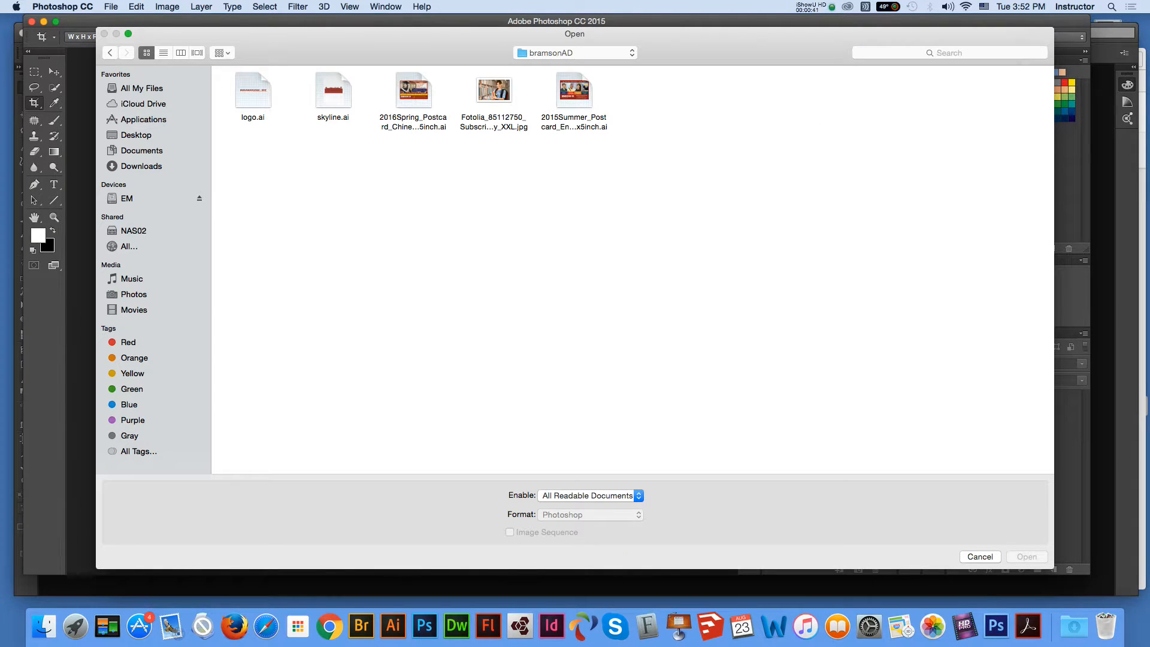
pyautogui.click(494, 91)
pyautogui.click(1026, 557)
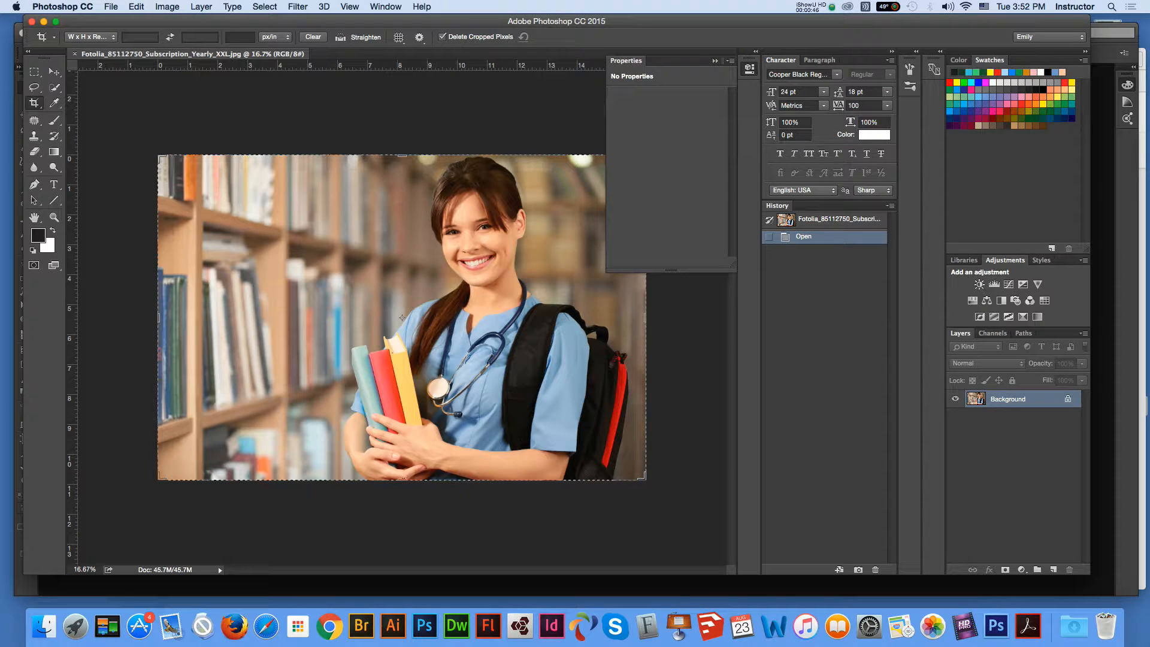
# Step: Switch to the Move tool and convert the photo to CMYK Color, accepting the warning
pyautogui.press('v')
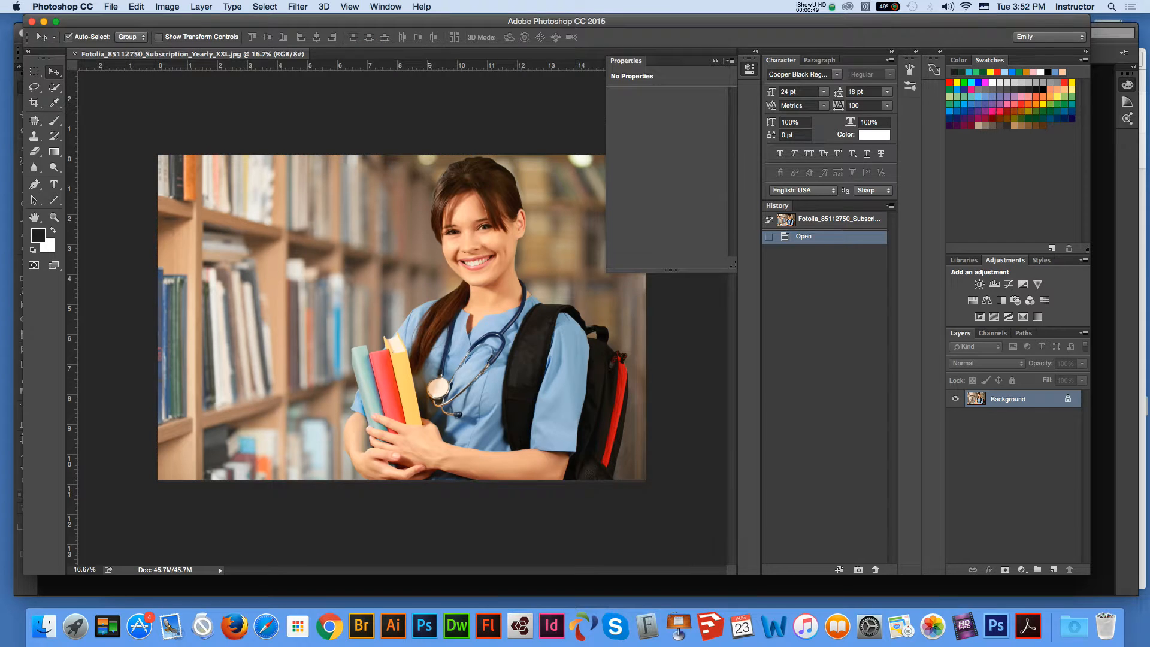
pyautogui.click(167, 7)
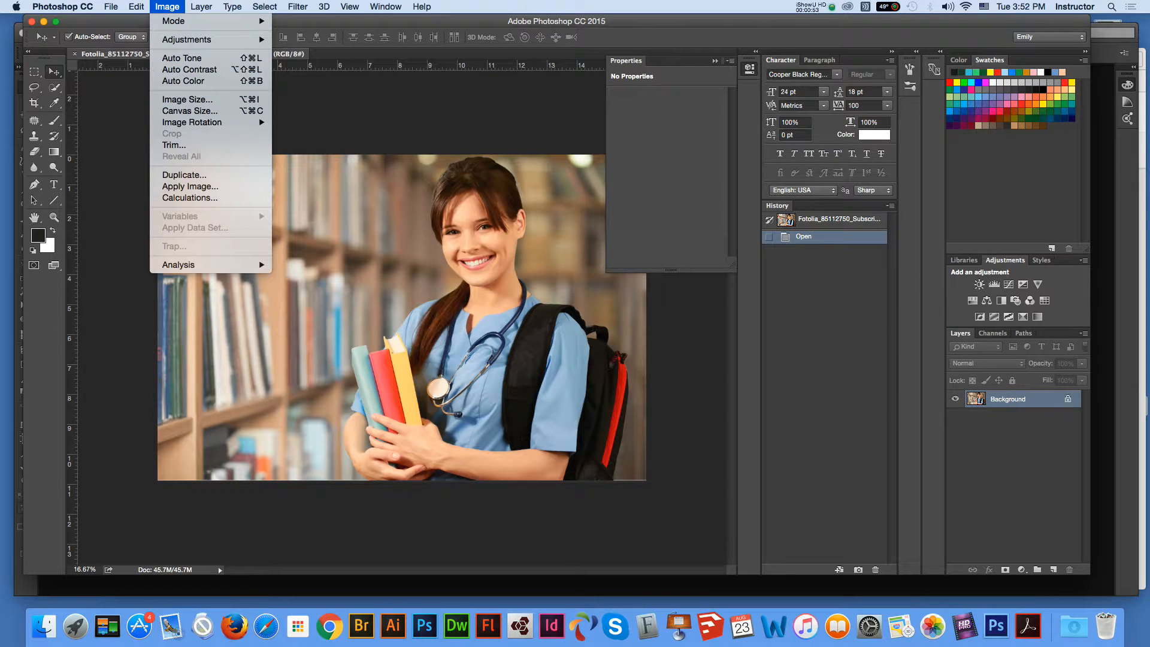
pyautogui.moveTo(180, 21)
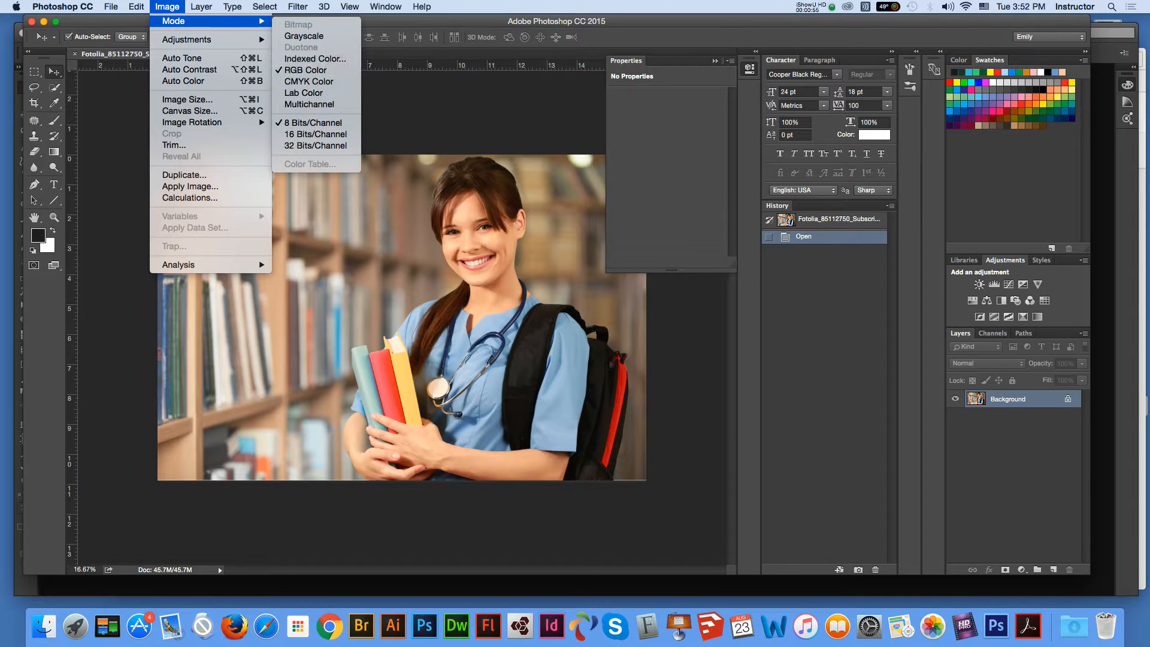
pyautogui.click(345, 82)
pyautogui.click(665, 257)
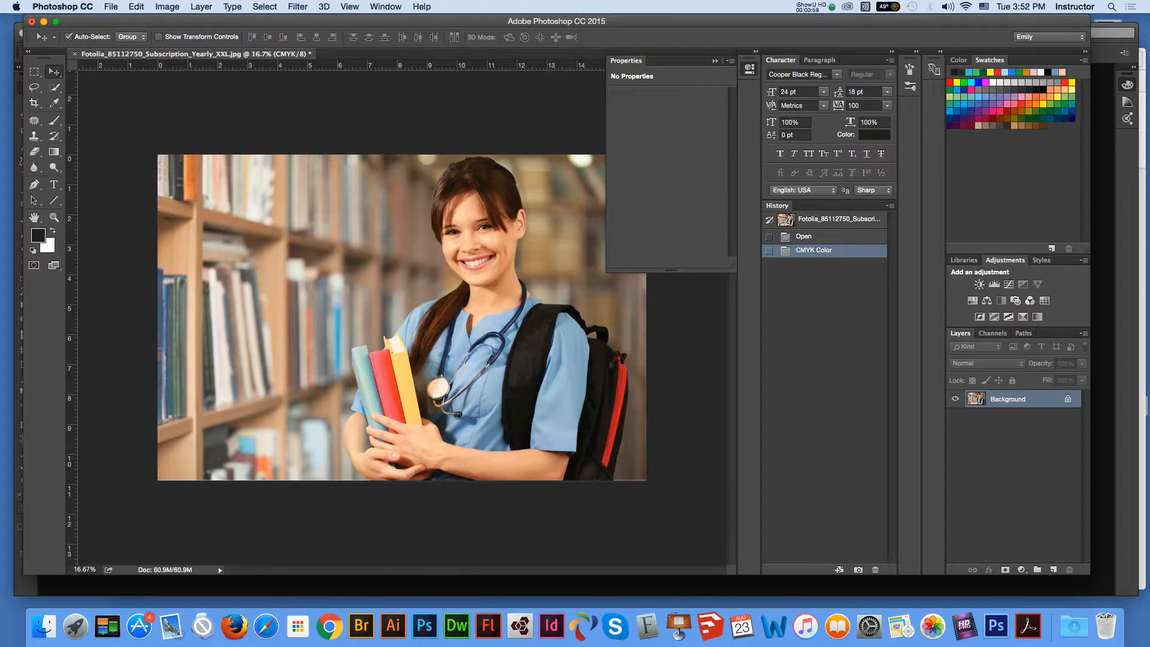
# Step: Bring up the Image Size dialog for the photo
pyautogui.click(110, 6)
pyautogui.moveTo(167, 6)
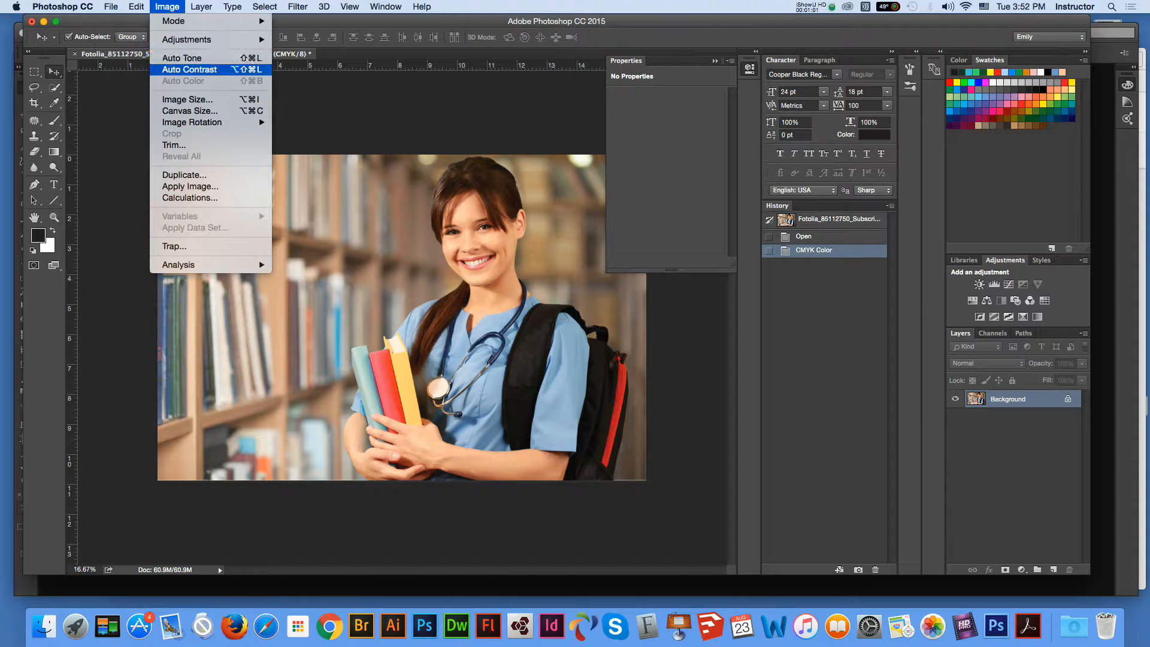
pyautogui.click(187, 98)
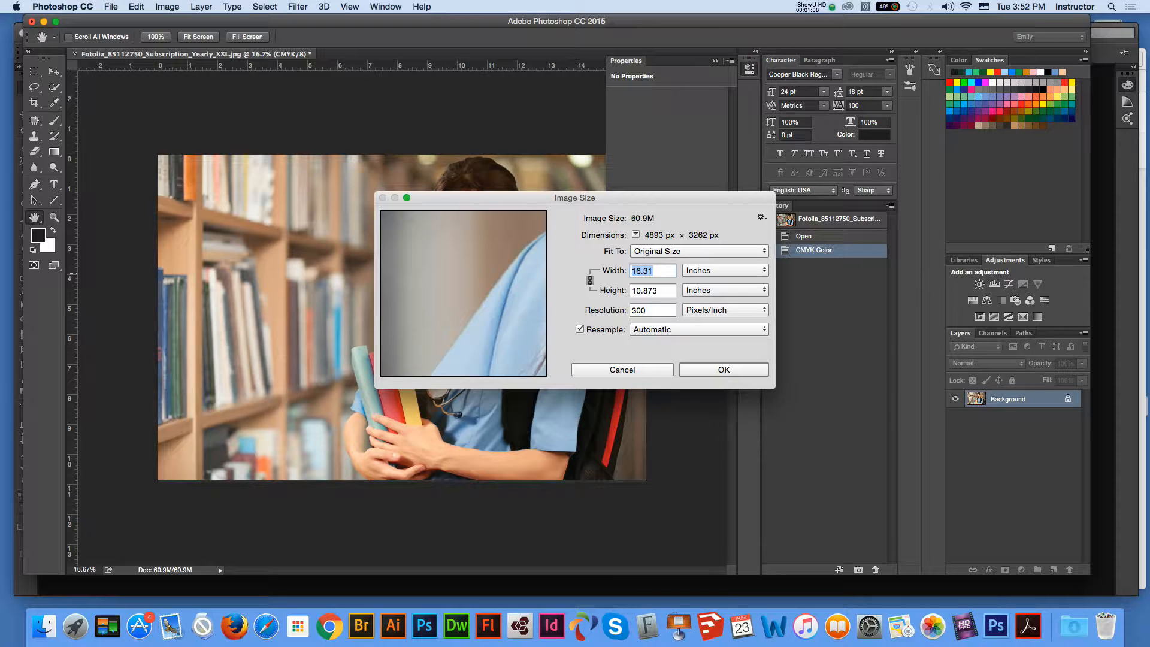
# Step: Resize the photo to 8.25 × 5.5 inches at 300 ppi (2475 × 1650 px)
pyautogui.write('7.5')
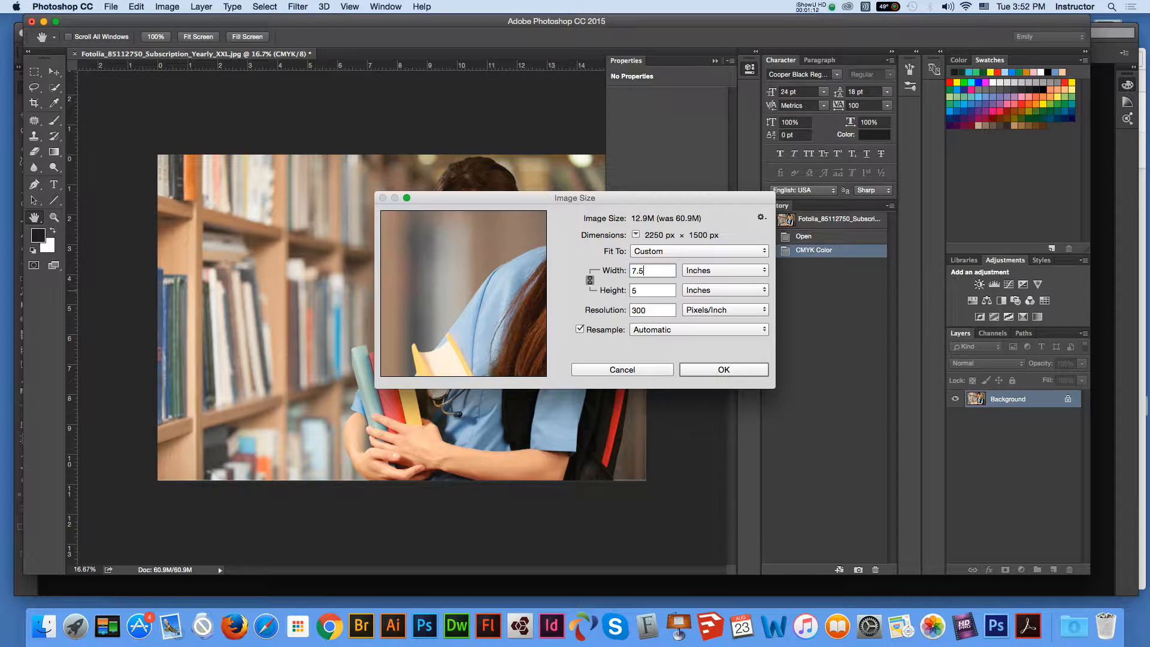
pyautogui.press('Tab')
pyautogui.write('5.5')
pyautogui.hotkey('shift', 'Tab')
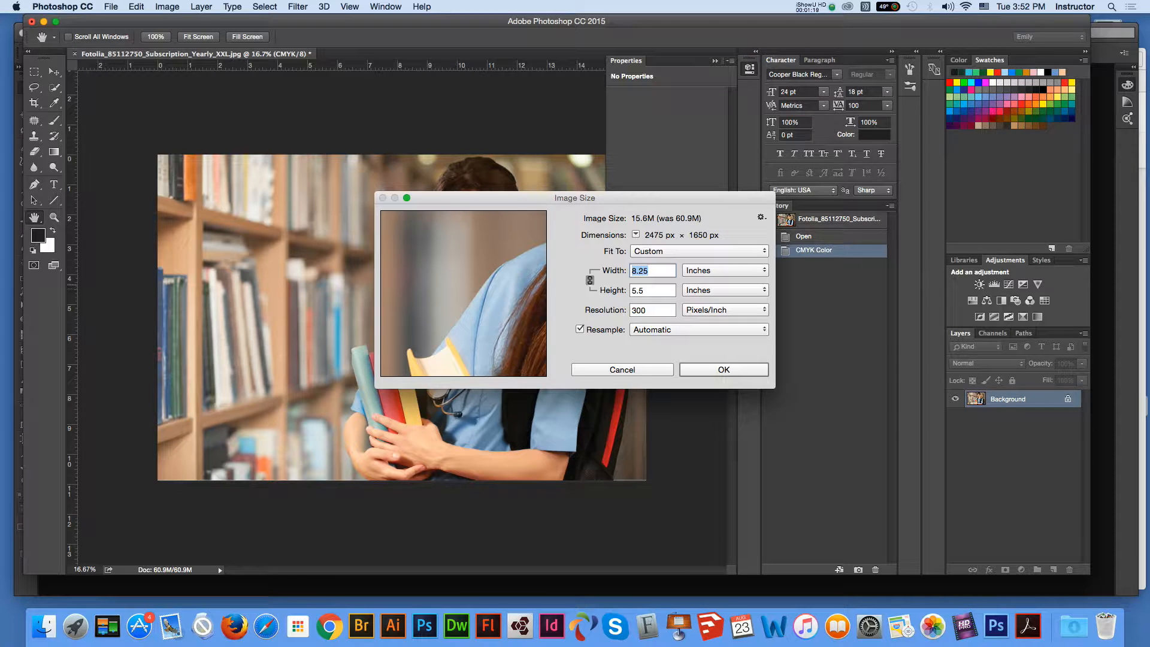
pyautogui.press('Tab')
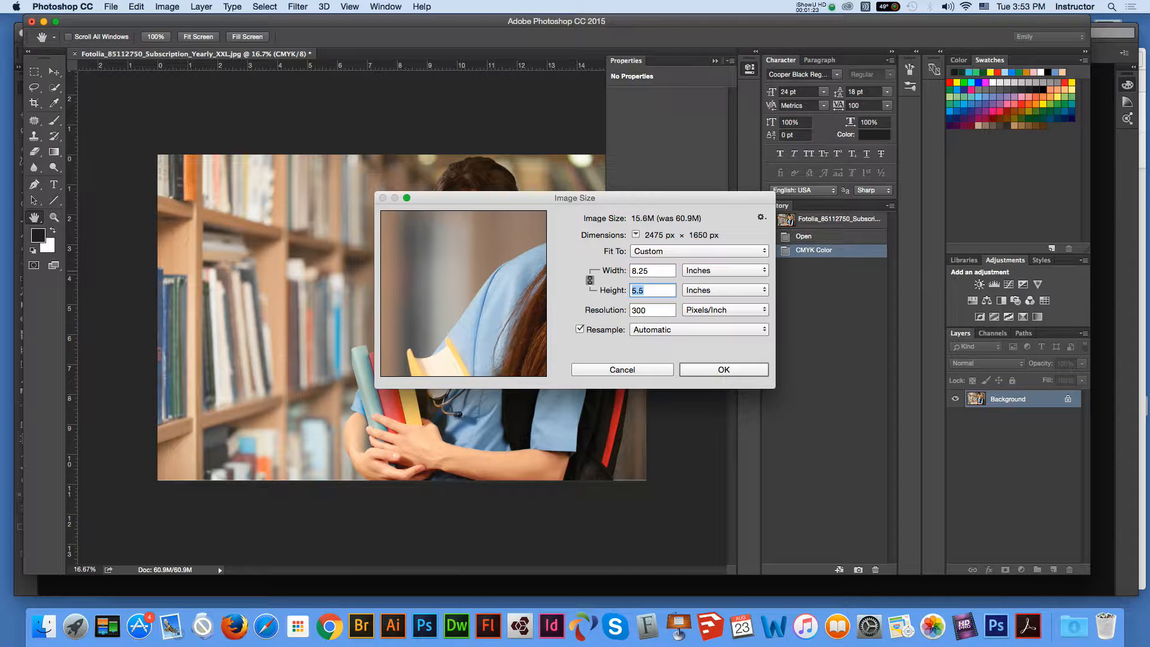
pyautogui.hotkey('shift', 'Tab')
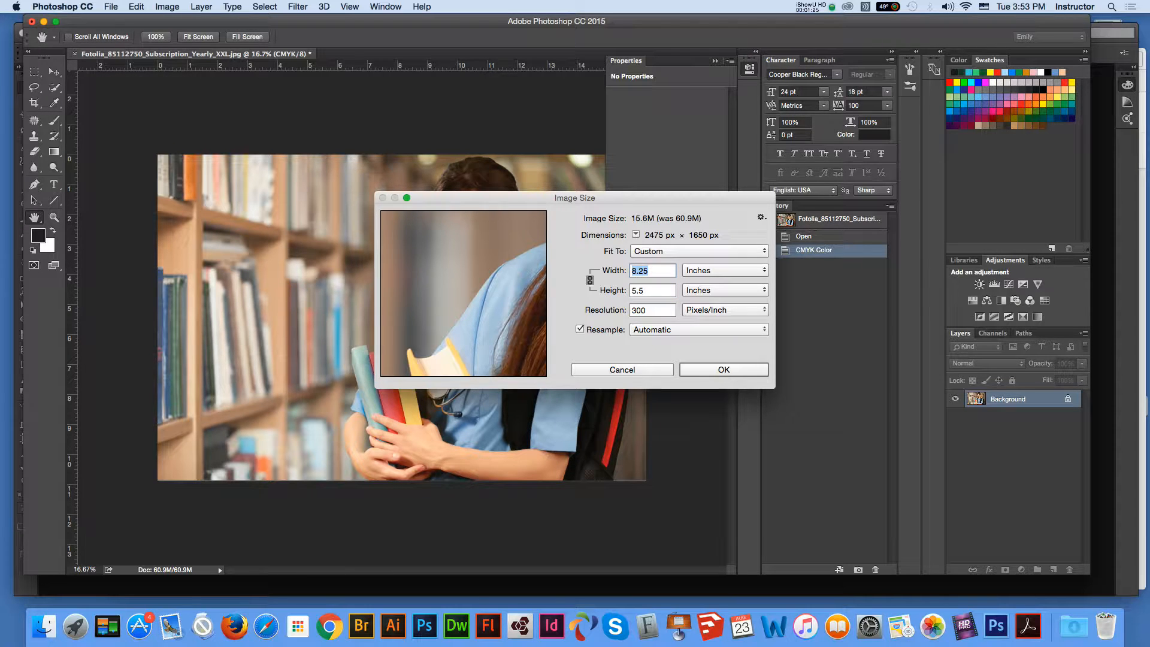
pyautogui.press('Return')
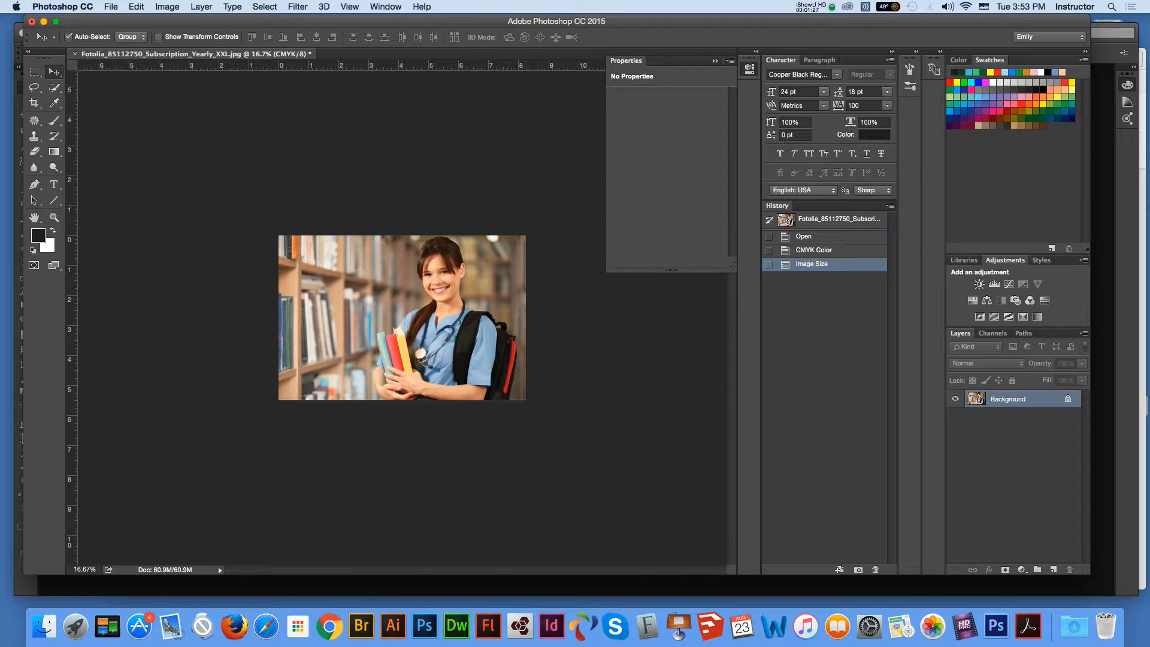
pyautogui.click(111, 7)
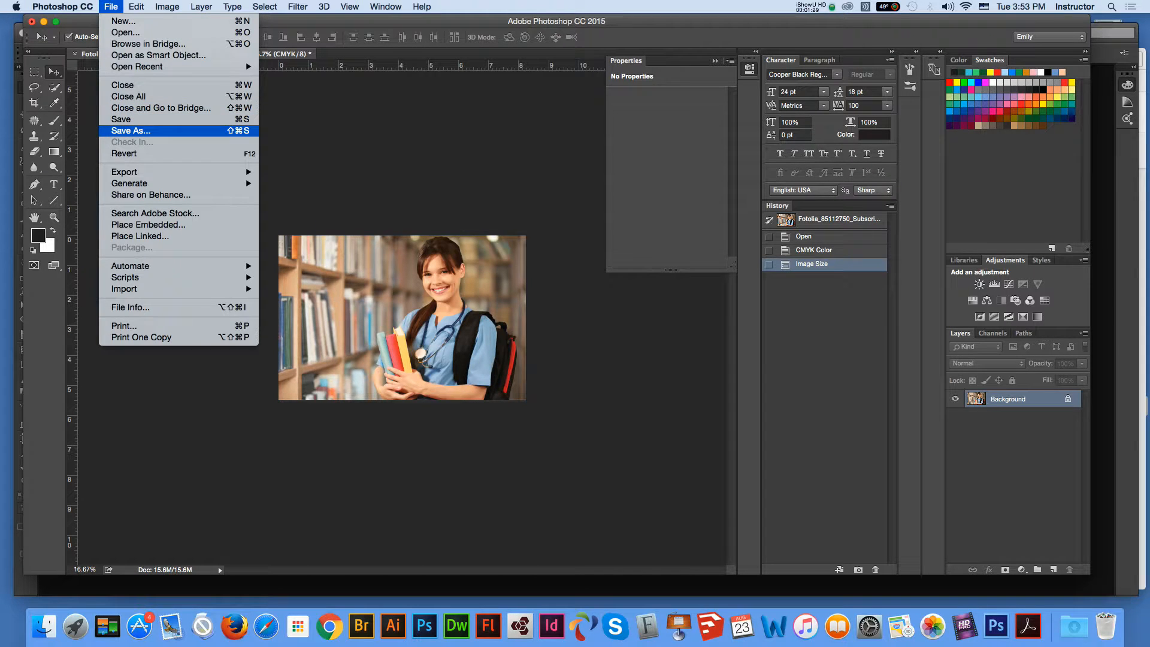
# Step: Save the photo to the Desktop as background.jpg at JPEG quality 12
pyautogui.click(131, 130)
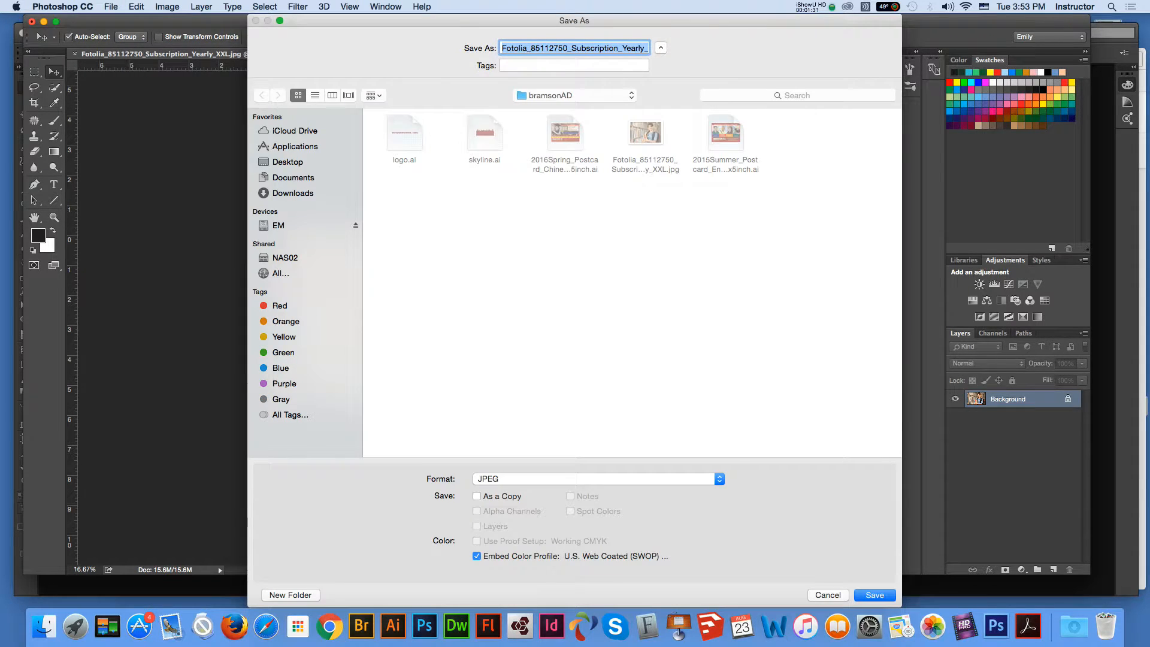
pyautogui.click(288, 161)
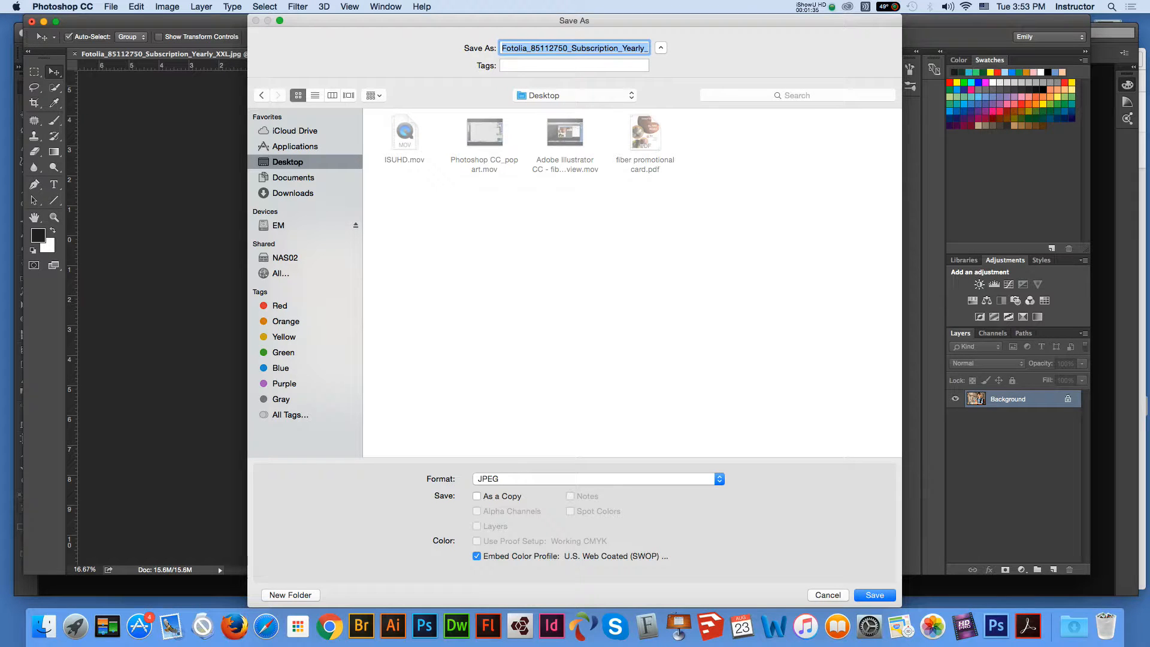
pyautogui.write('backgroun')
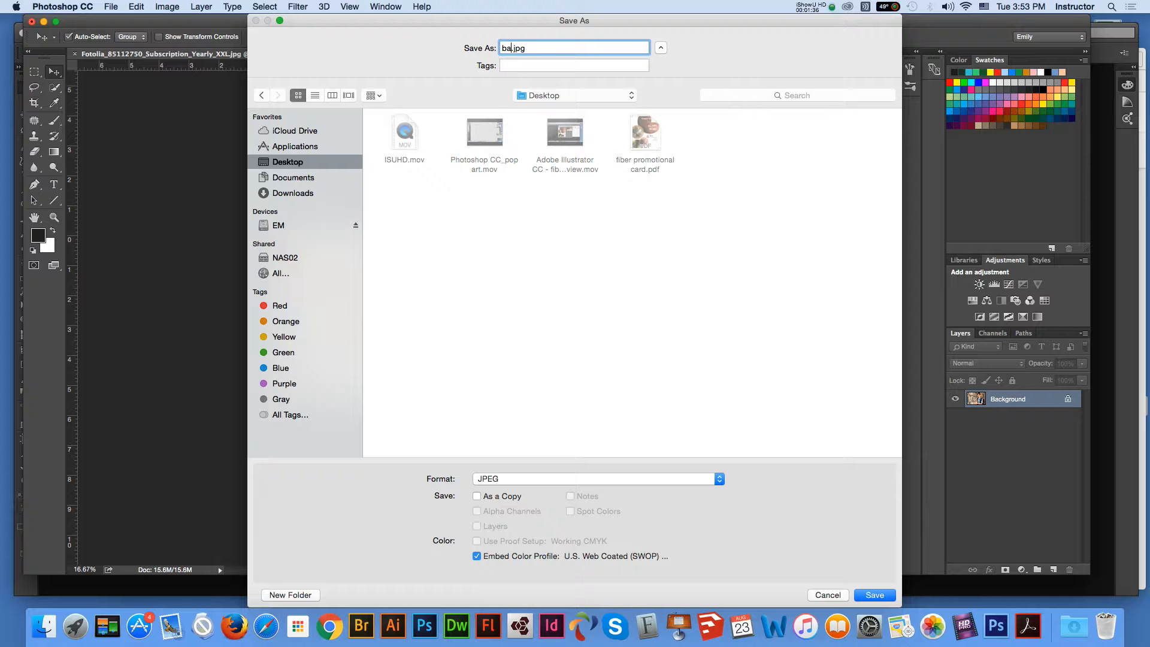
pyautogui.write('d')
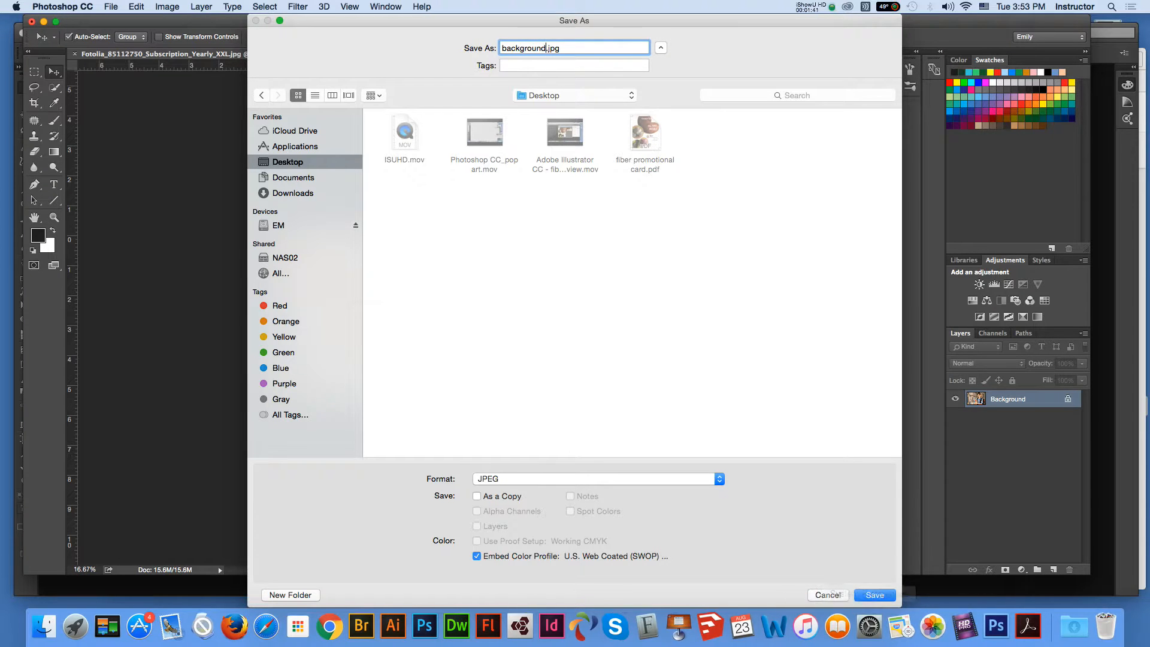
pyautogui.click(874, 595)
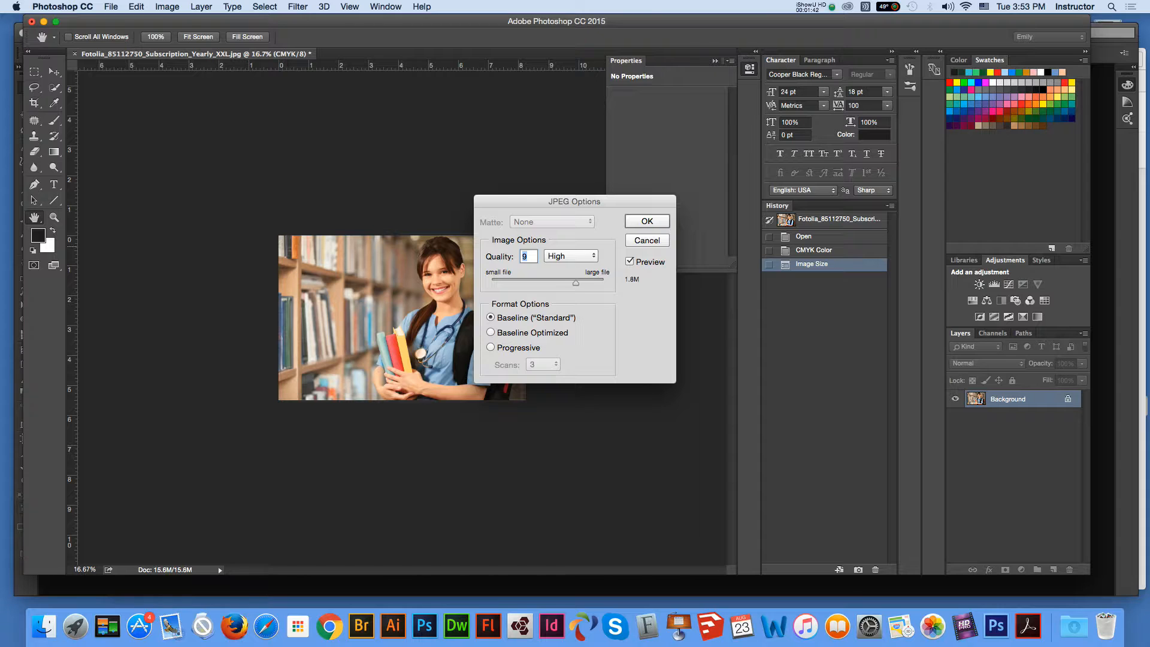
pyautogui.press('Up')
pyautogui.press('Up')
pyautogui.press('Up')
pyautogui.press('Return')
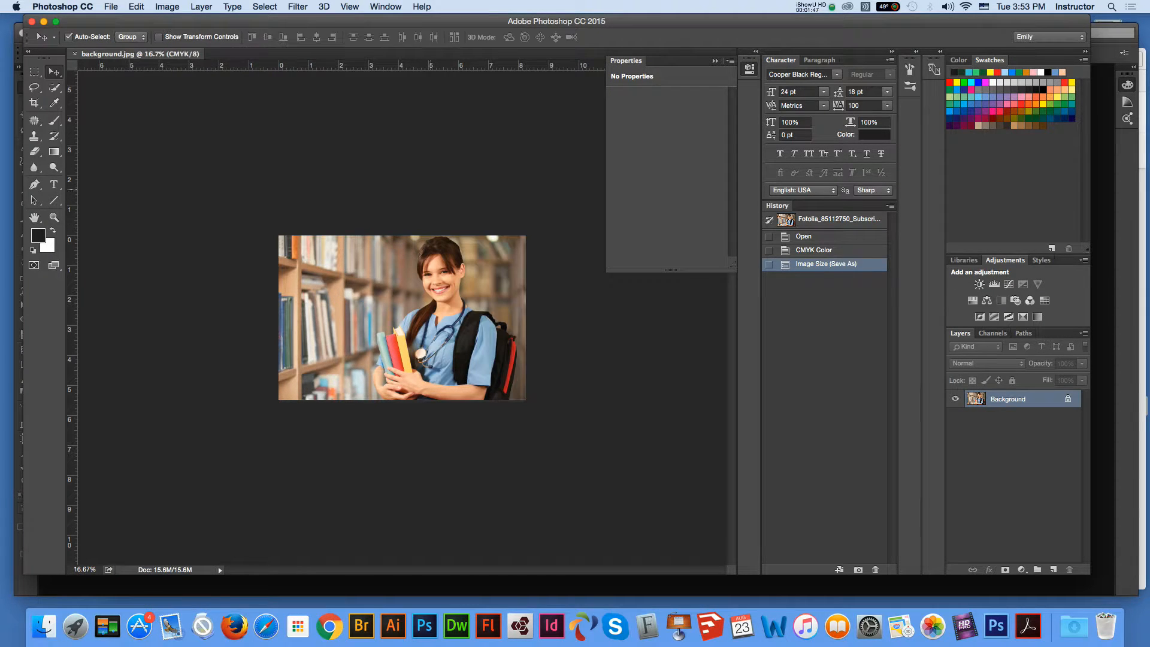
# Step: Save another copy in Photoshop format as background.psd and move the window aside
pyautogui.click(111, 7)
pyautogui.click(119, 131)
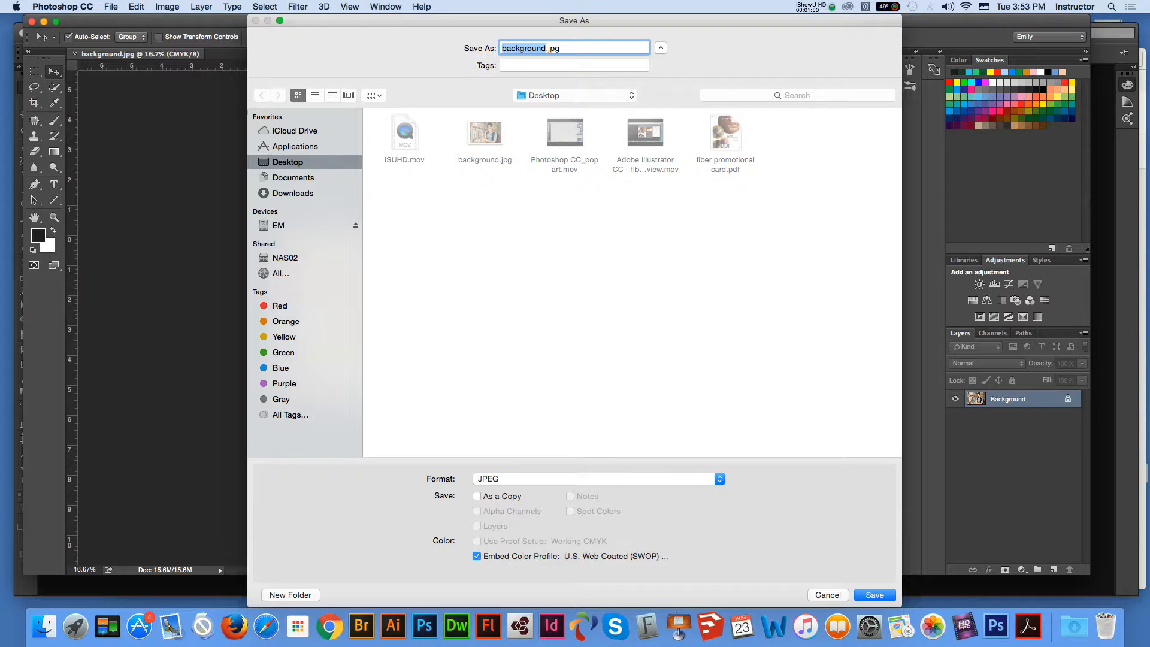
pyautogui.click(599, 478)
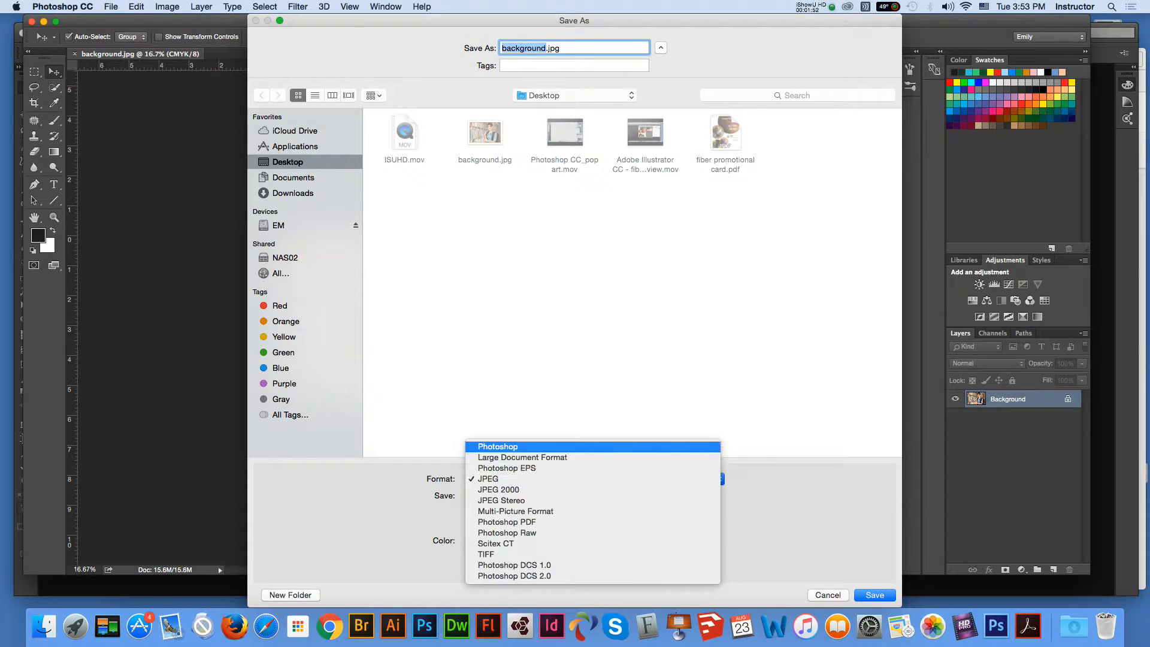
pyautogui.click(527, 446)
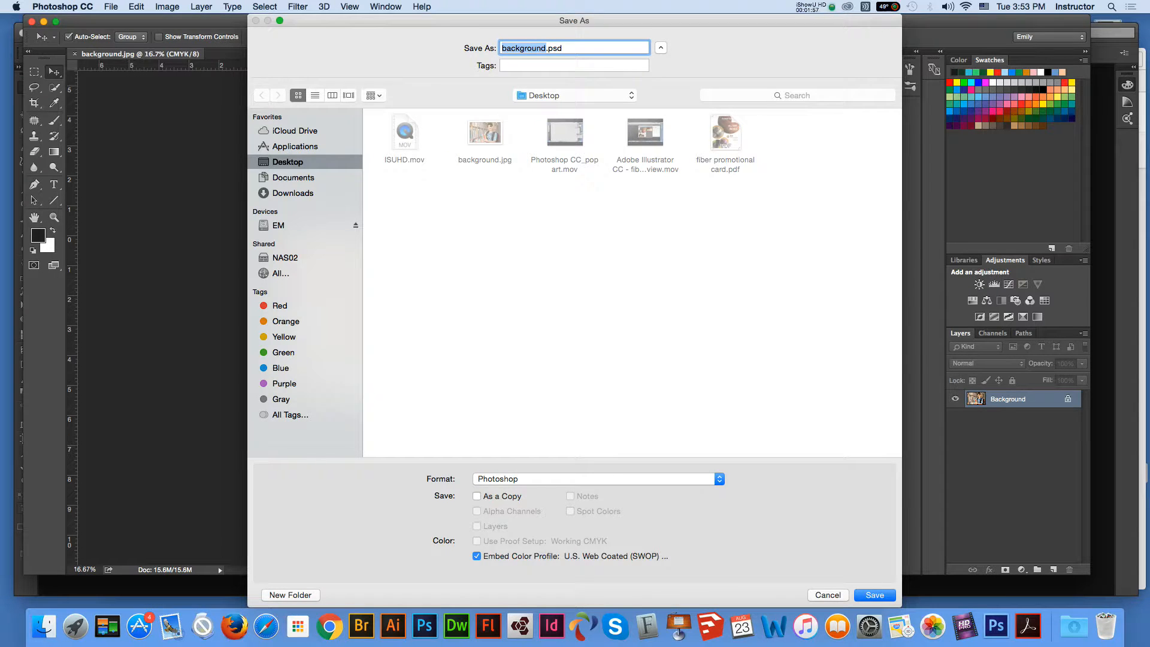
pyautogui.press('Return')
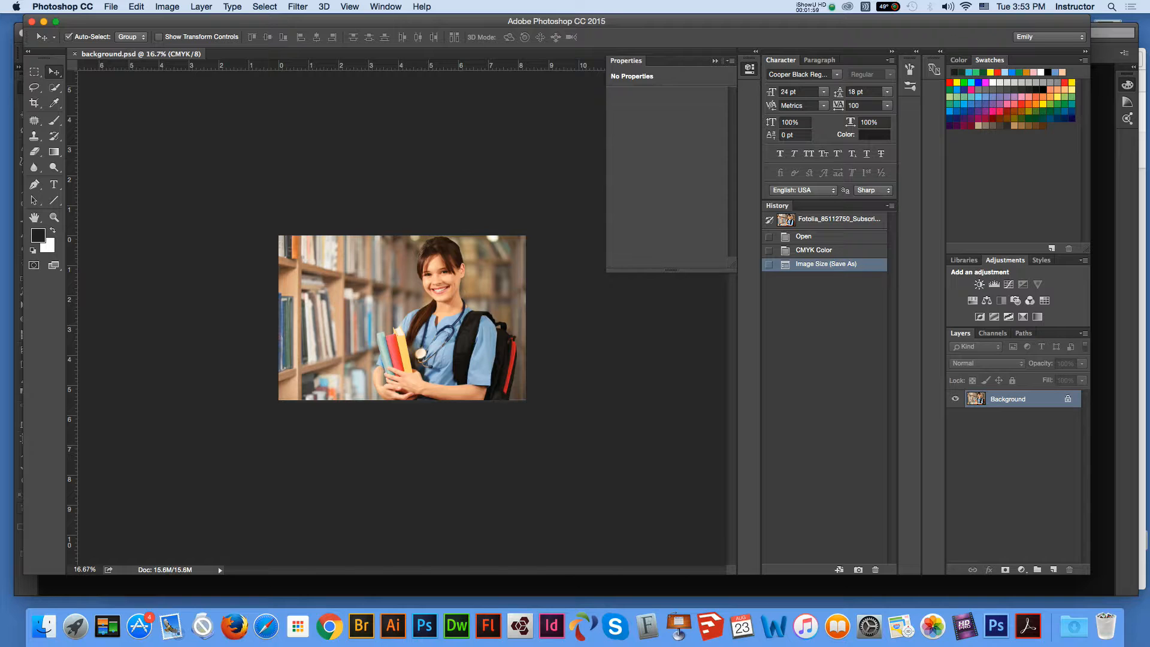
pyautogui.moveTo(420, 22); pyautogui.dragTo(504, 144)
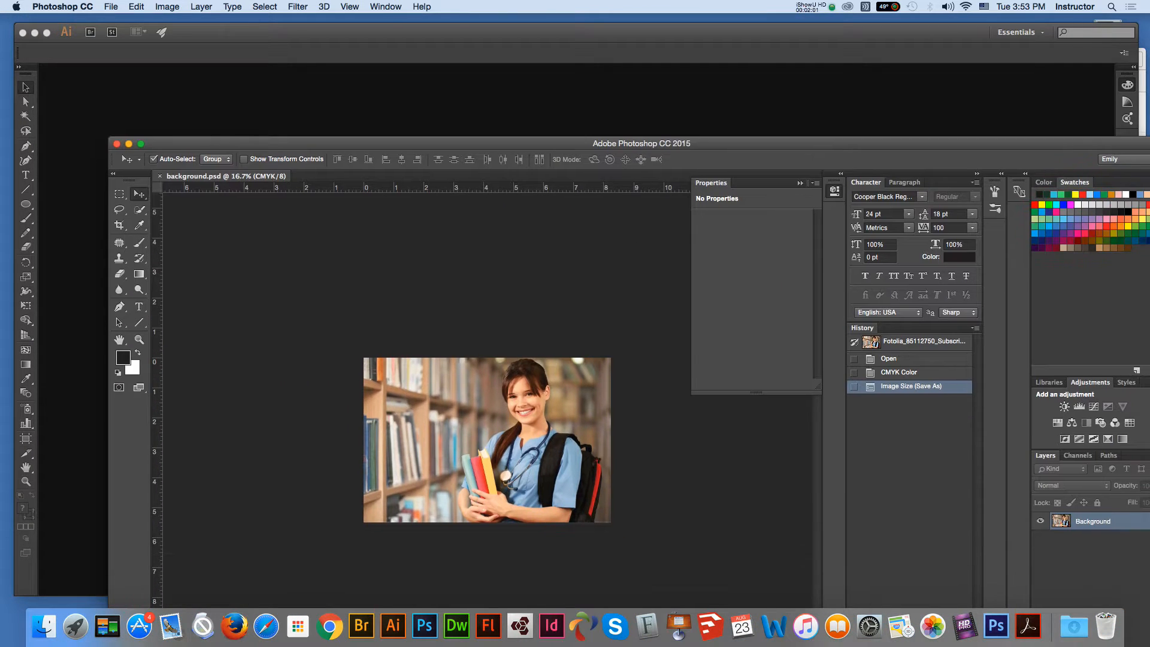
# Step: Create a new 7 × 5 inch CMYK Illustrator document with 0.125 in bleed
pyautogui.click(504, 101)
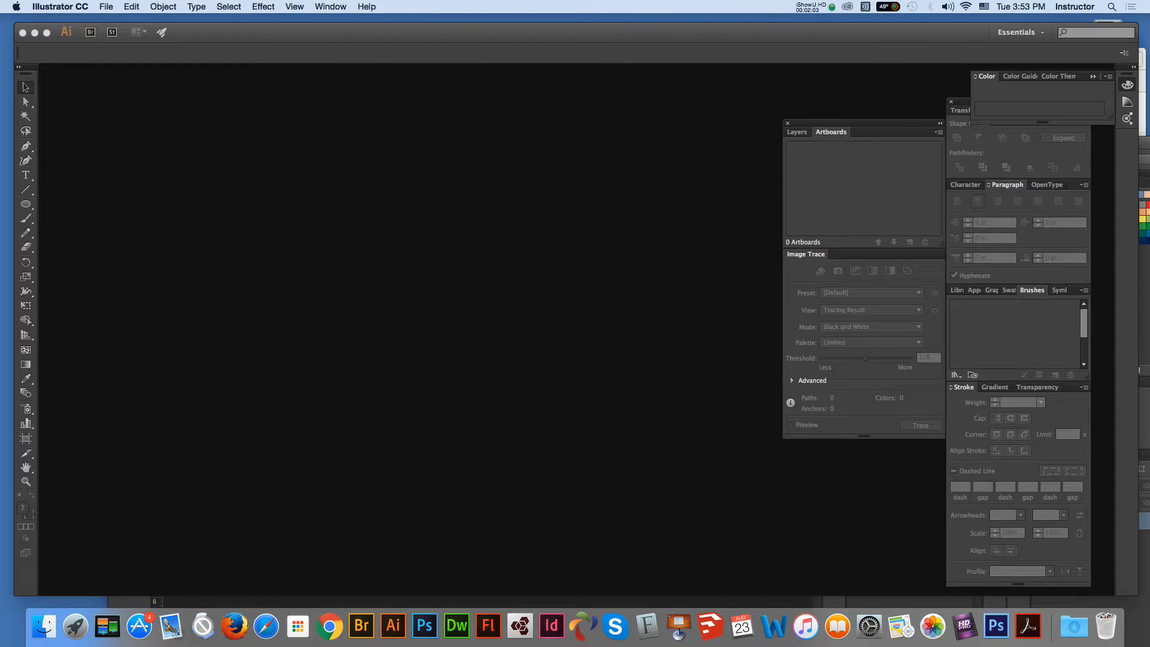
pyautogui.click(106, 6)
pyautogui.press('super+n')
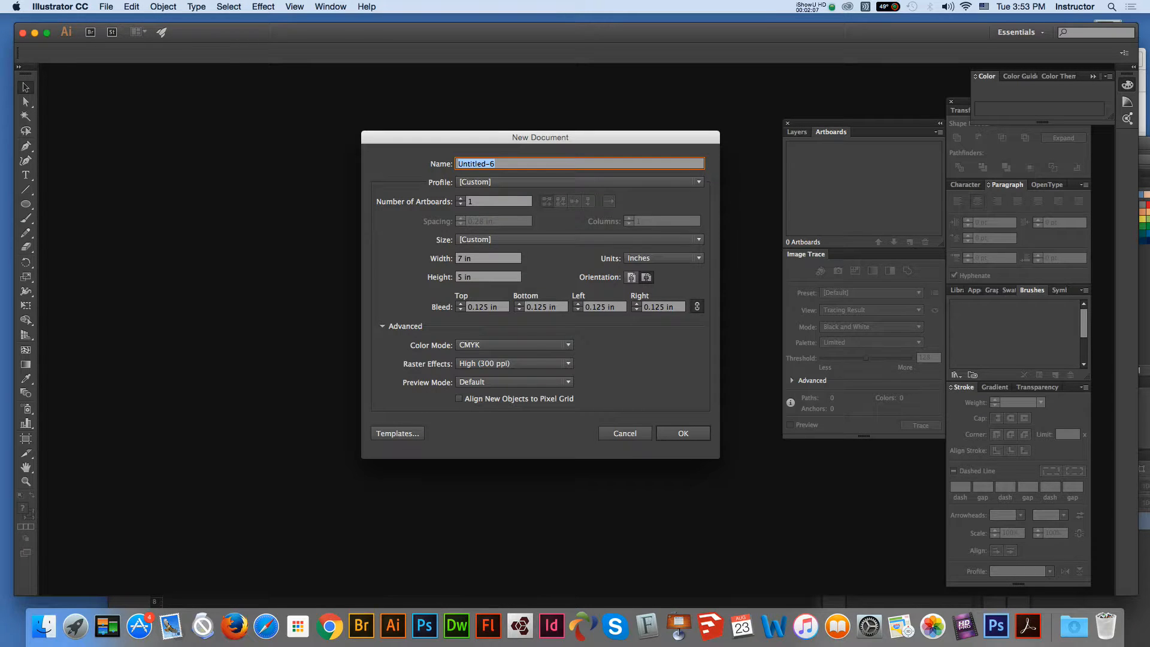
pyautogui.click(492, 277)
pyautogui.click(493, 258)
pyautogui.click(492, 277)
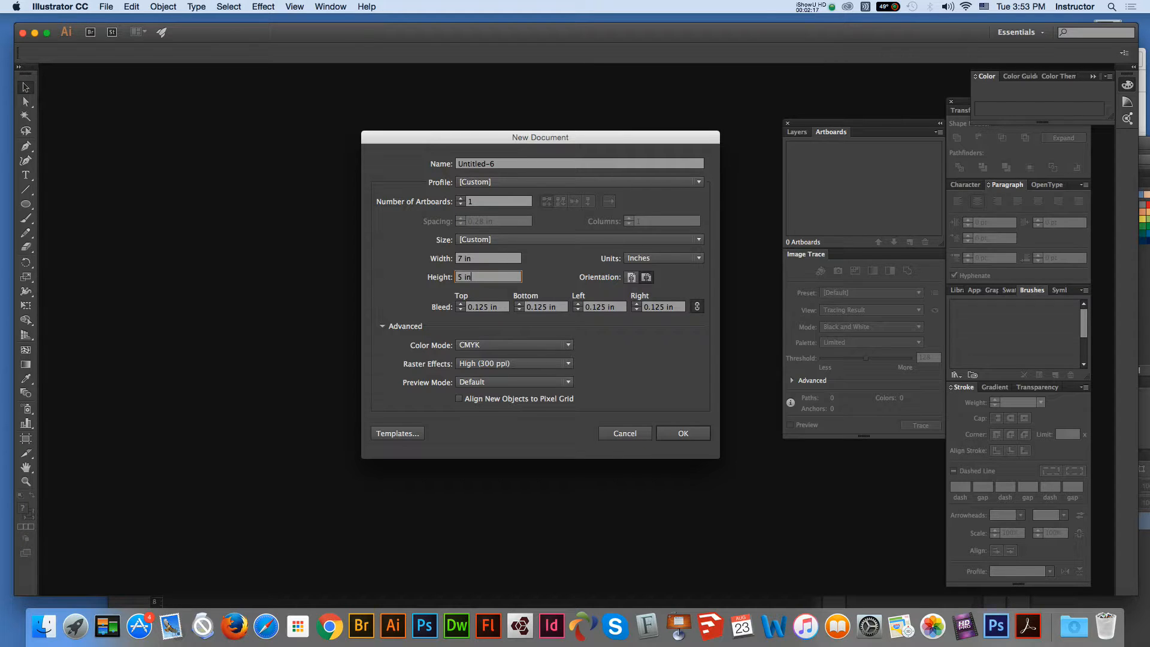
pyautogui.press('Return')
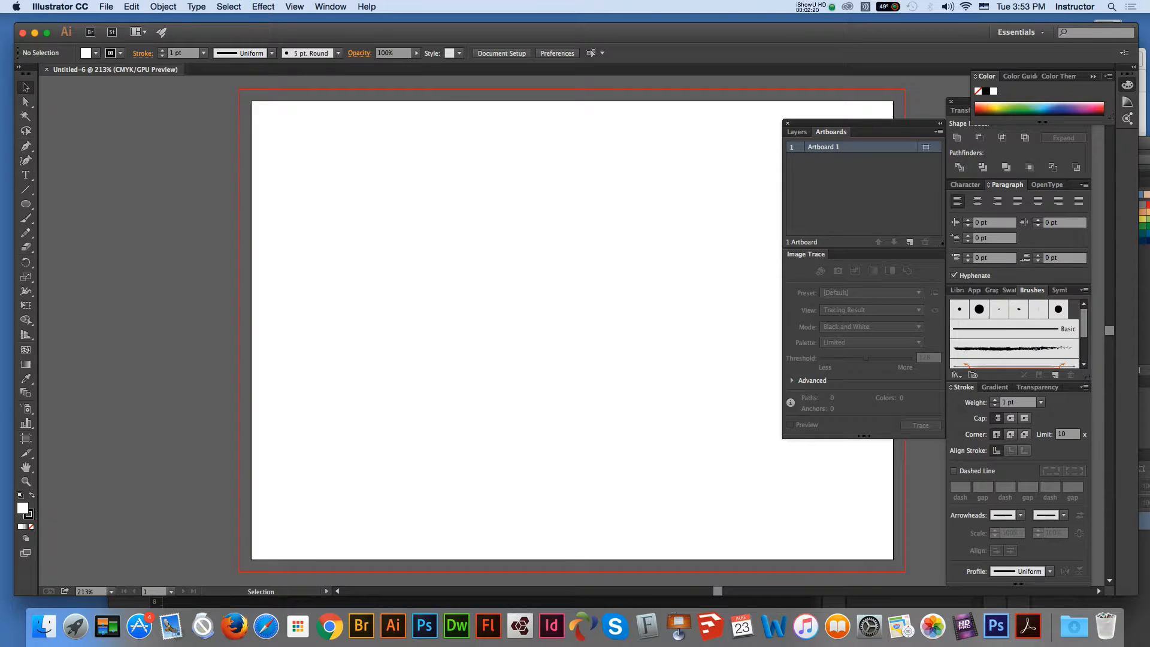
pyautogui.click(106, 6)
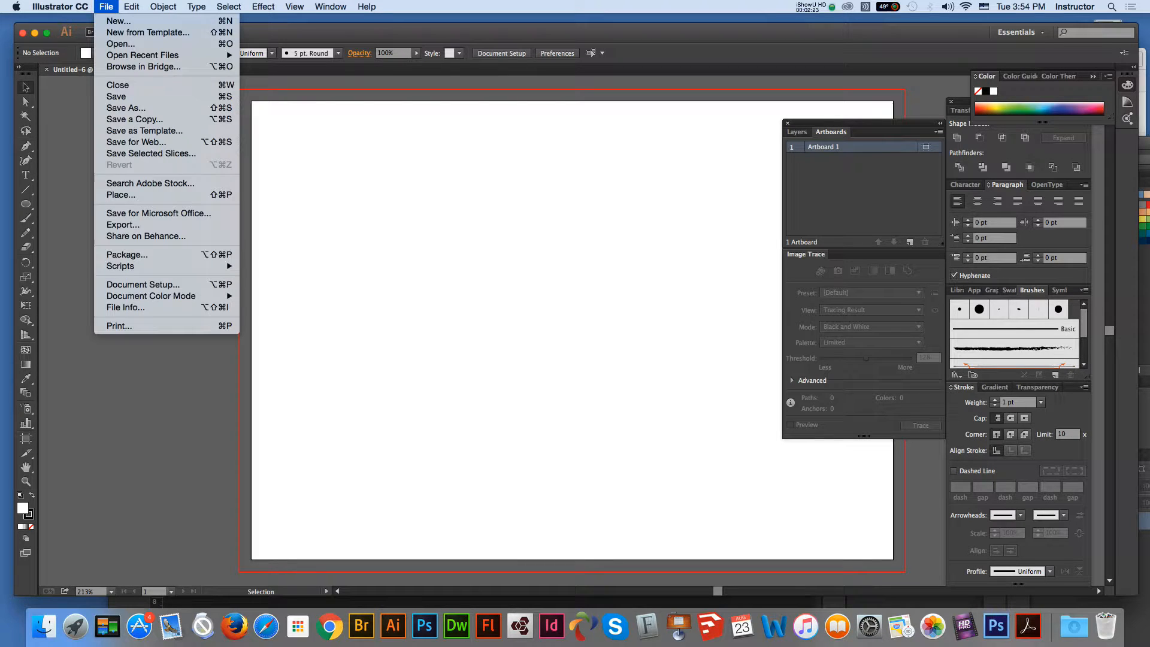
# Step: Place background.psd from the Desktop at the artboard's upper left and embed it
pyautogui.click(121, 194)
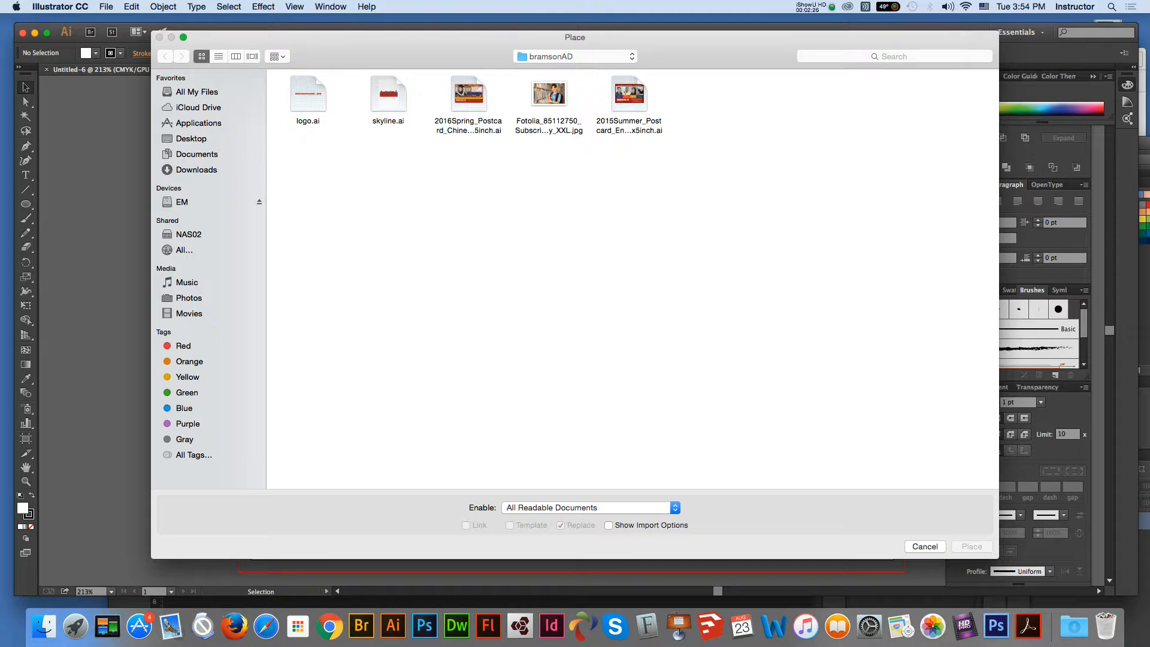
pyautogui.click(191, 139)
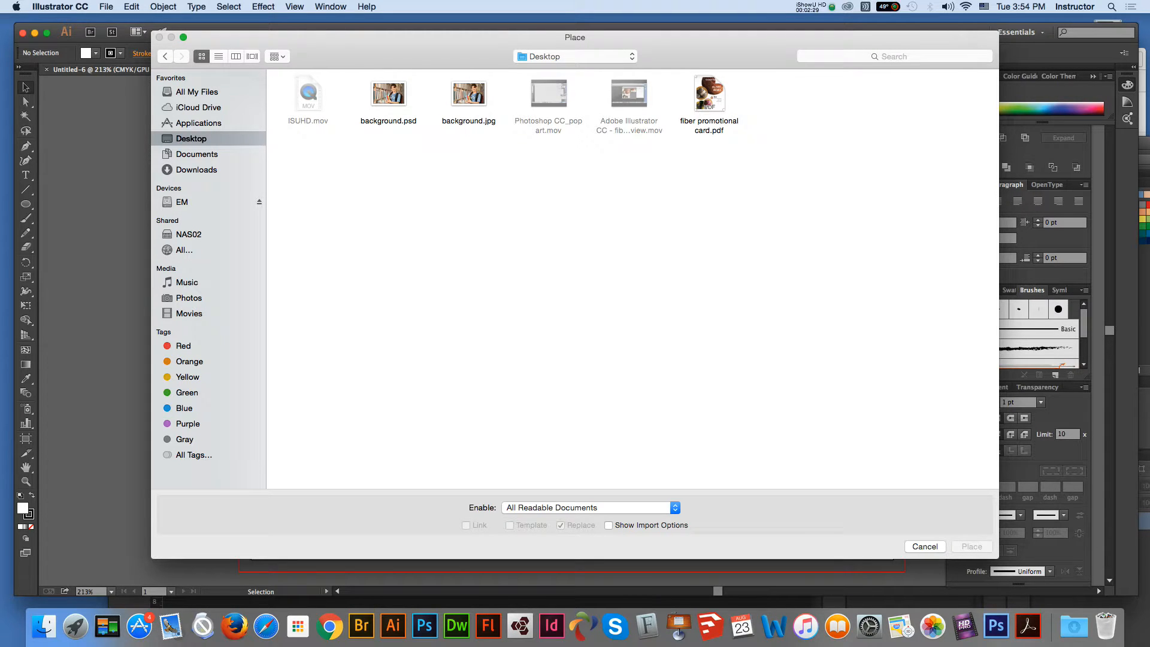
pyautogui.click(388, 95)
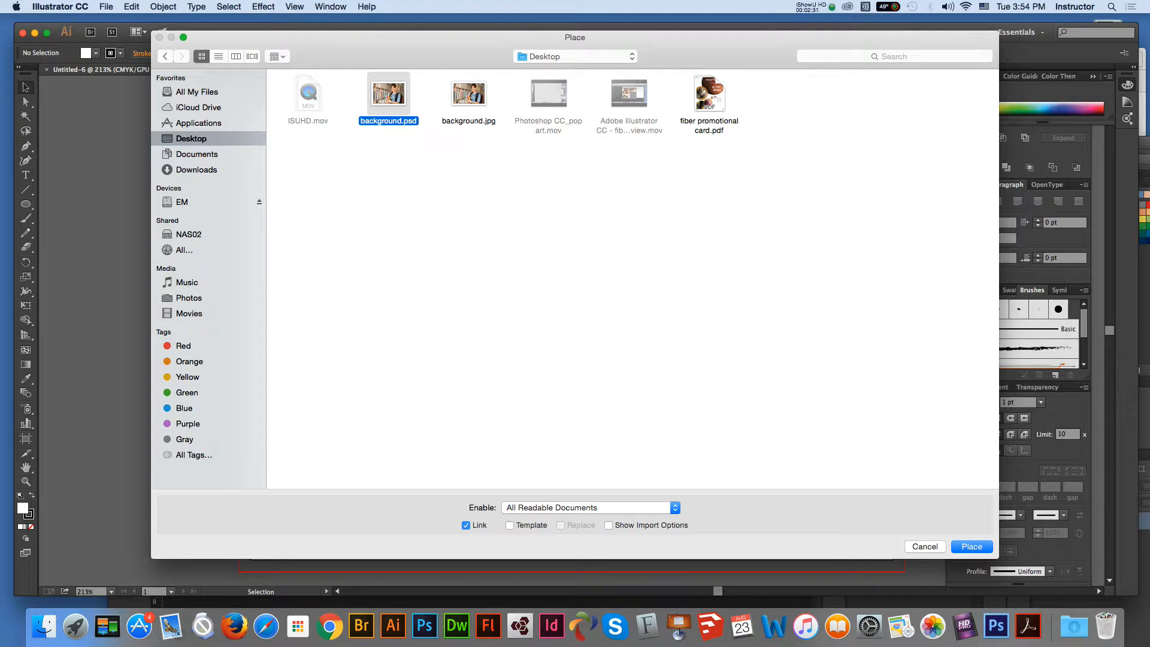
pyautogui.click(971, 546)
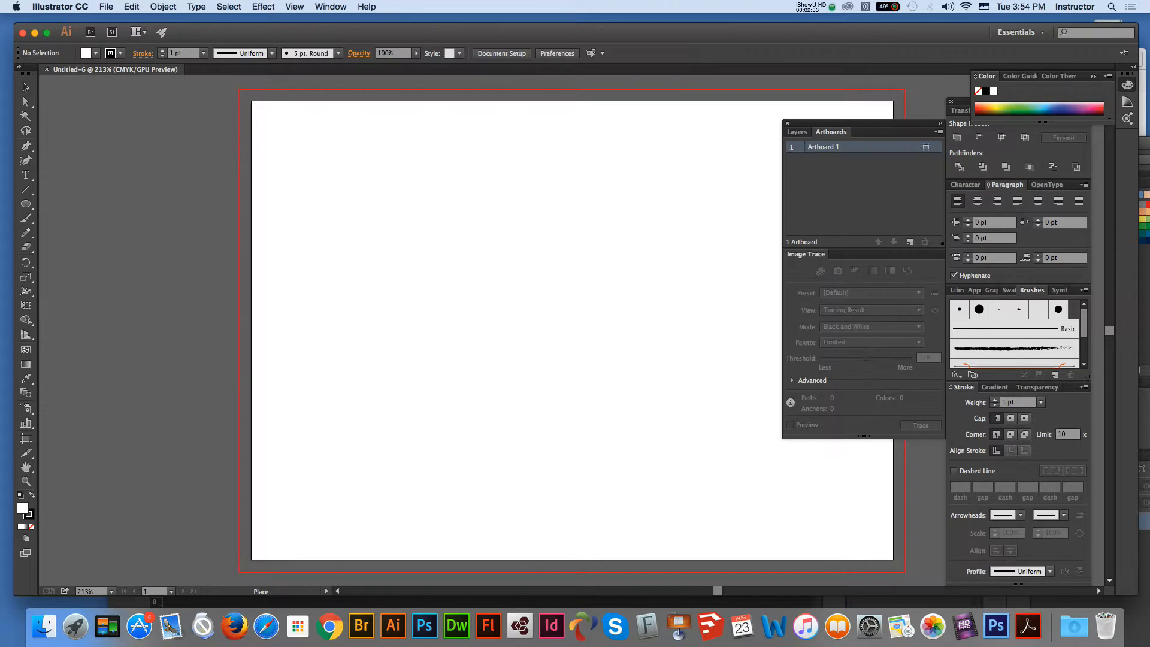
pyautogui.click(321, 133)
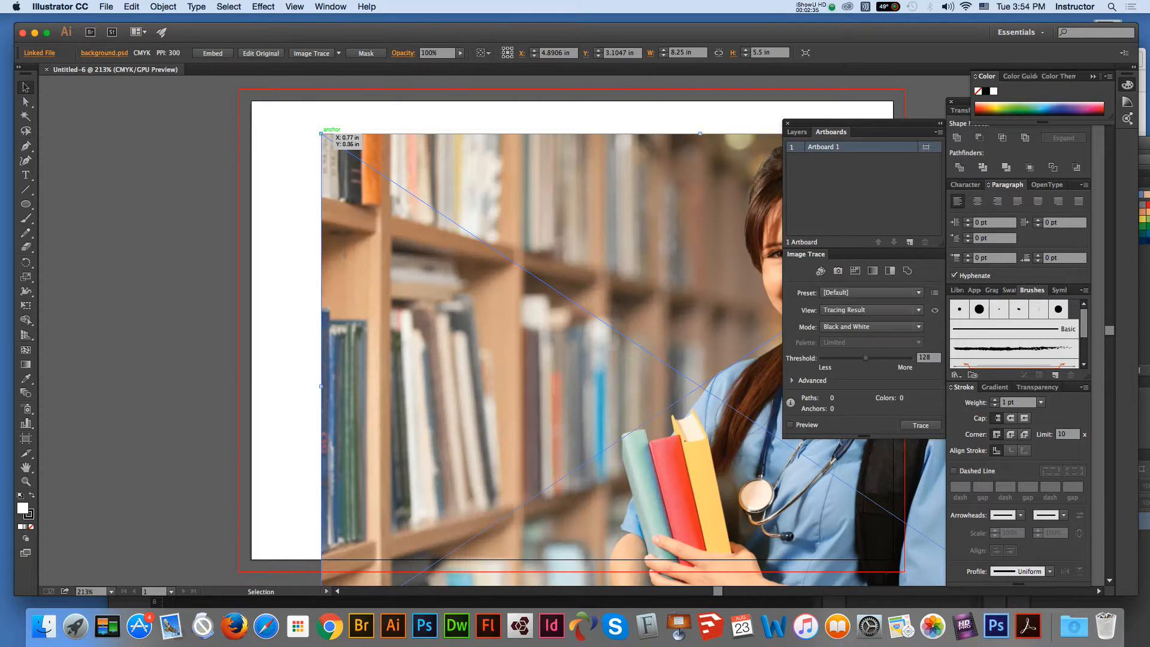
pyautogui.click(212, 53)
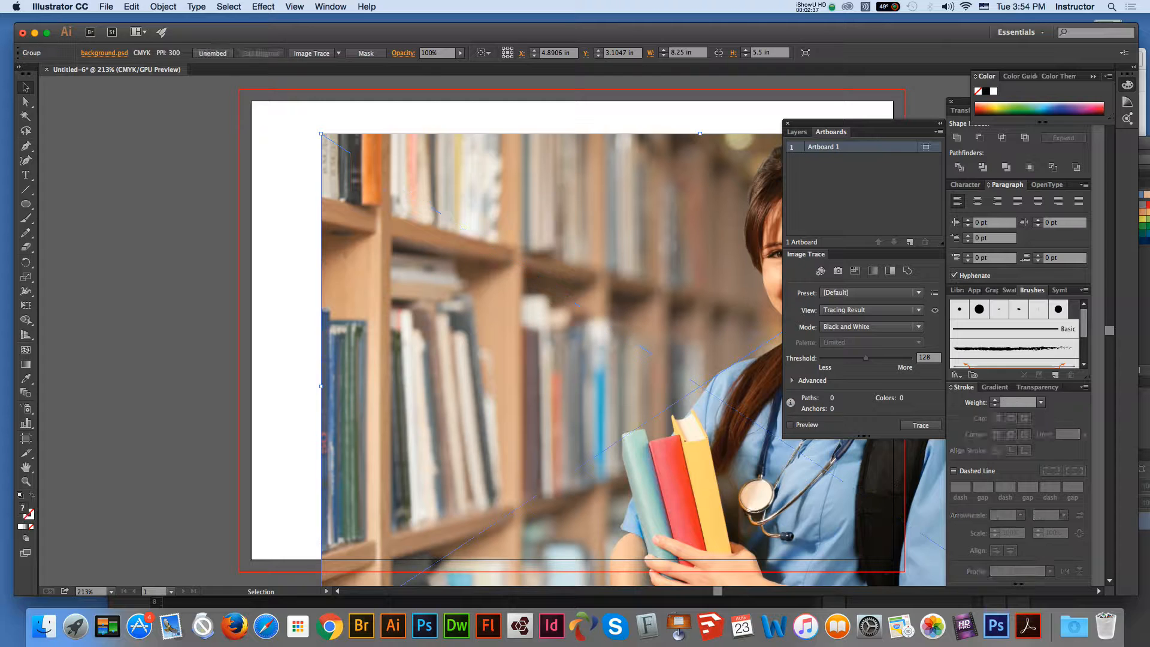
# Step: Move and scale the photo to cover the artboard and bleed, then zoom to 150%
pyautogui.press('super+1')
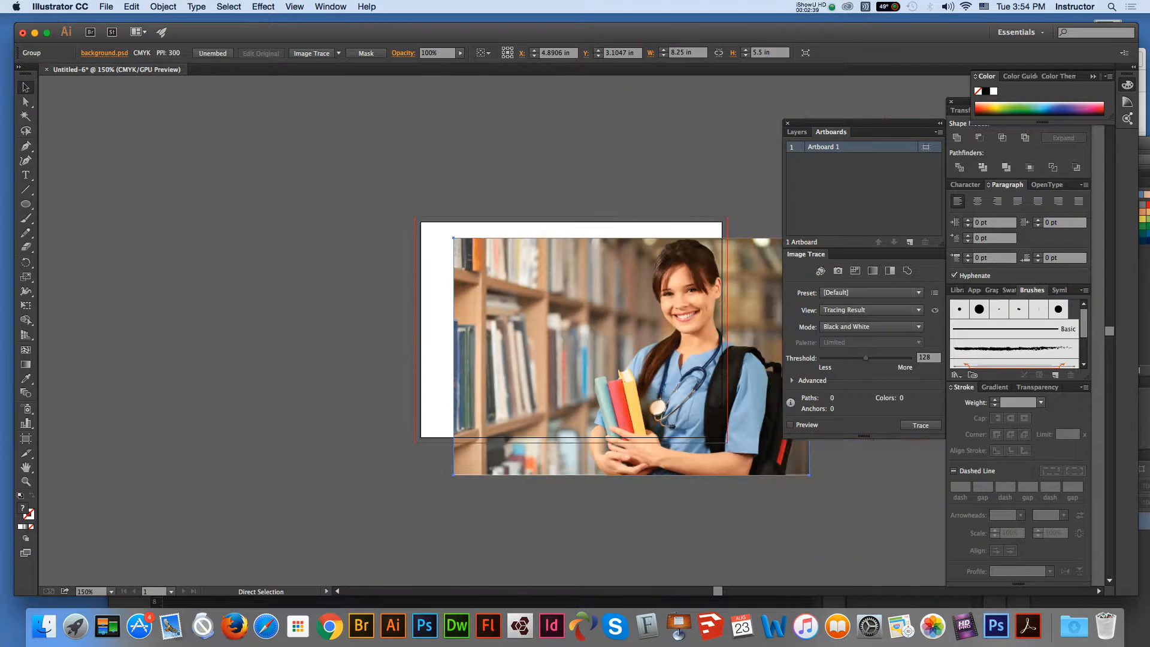
pyautogui.moveTo(505, 275); pyautogui.dragTo(460, 249)
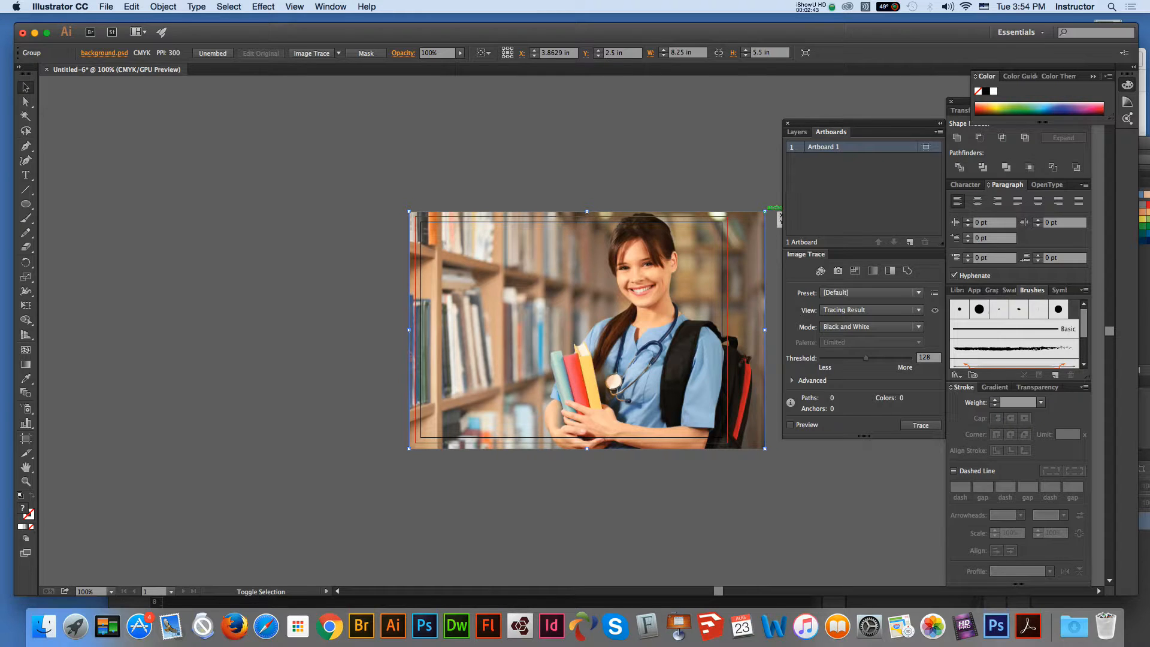
pyautogui.moveTo(765, 211); pyautogui.dragTo(755, 213)
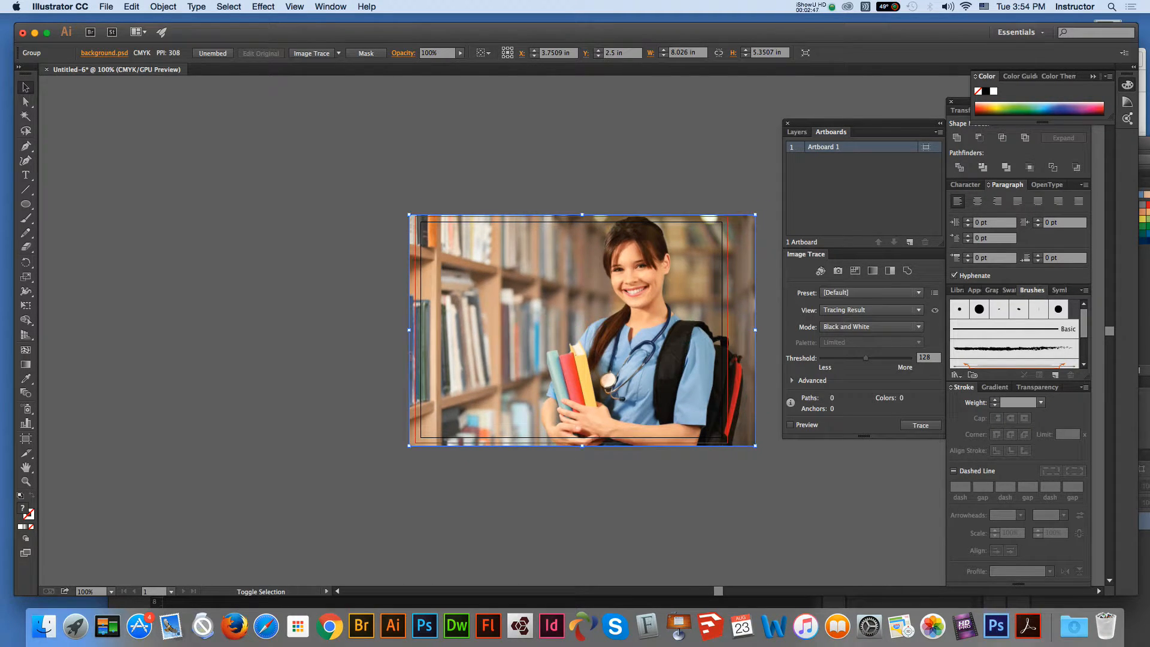
pyautogui.moveTo(755, 446); pyautogui.dragTo(750, 443)
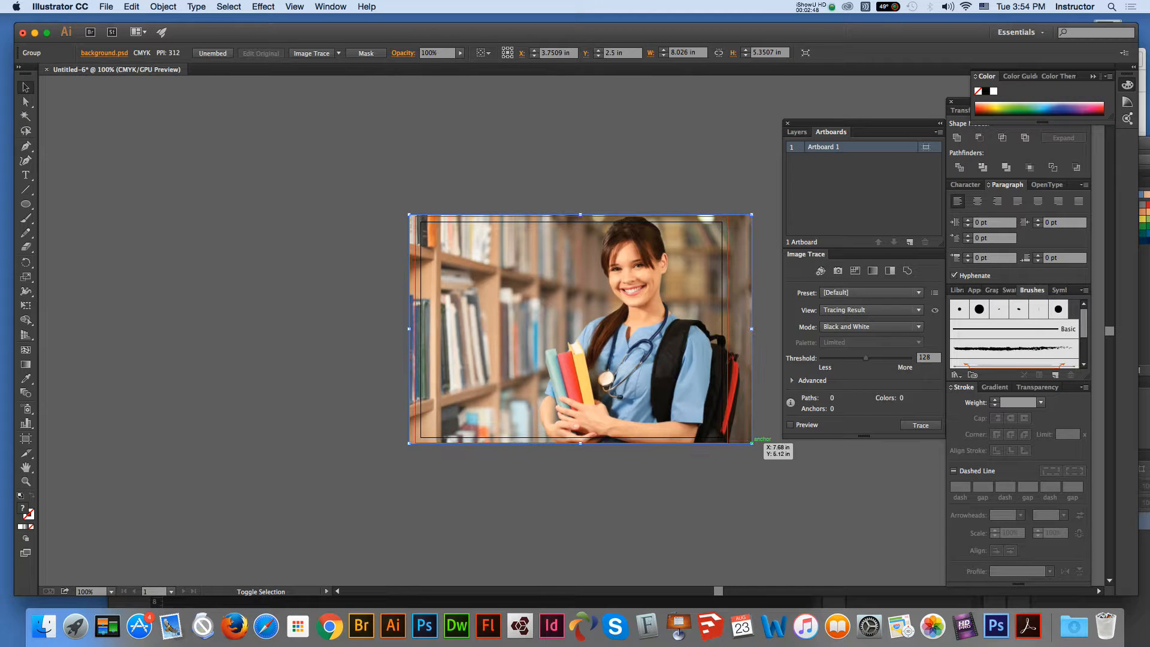
pyautogui.click(748, 488)
pyautogui.press('z')
pyautogui.click(640, 374)
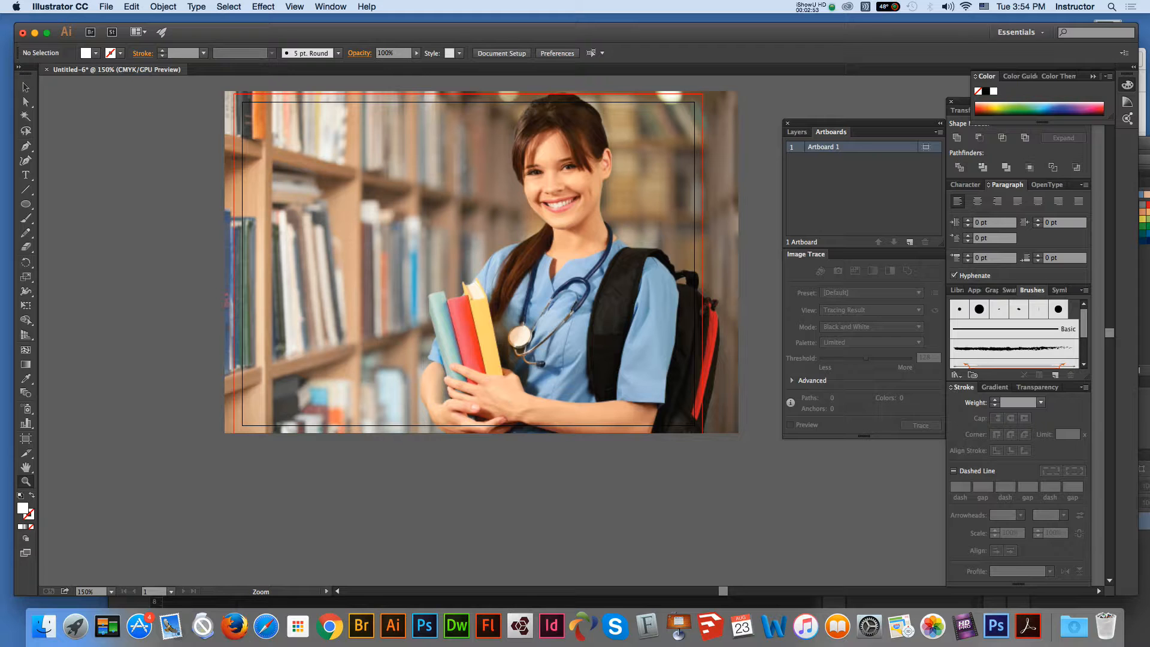
pyautogui.click(25, 87)
pyautogui.click(106, 7)
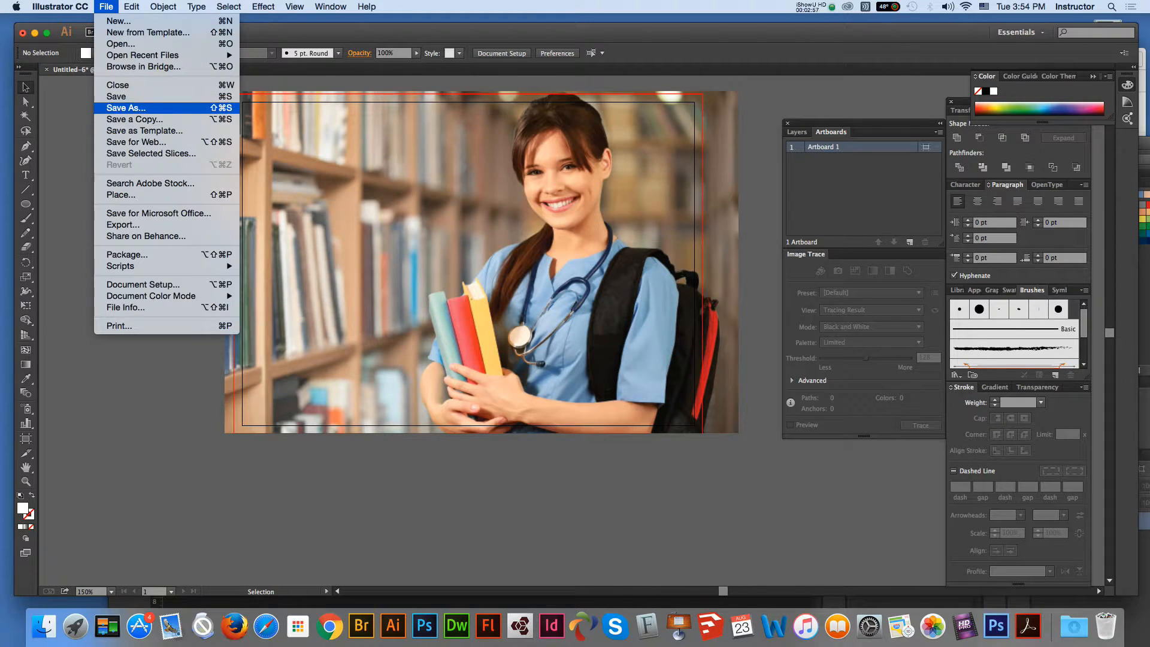
# Step: Cancel Illustrator's Open dialog on the EM drive and bring Photoshop's background.psd forward
pyautogui.click(274, 31)
pyautogui.moveTo(274, 32)
pyautogui.mouseDown()
pyautogui.moveTo(257, 188)
pyautogui.moveTo(275, 214)
pyautogui.moveTo(288, 172)
pyautogui.moveTo(283, 34)
pyautogui.mouseUp()
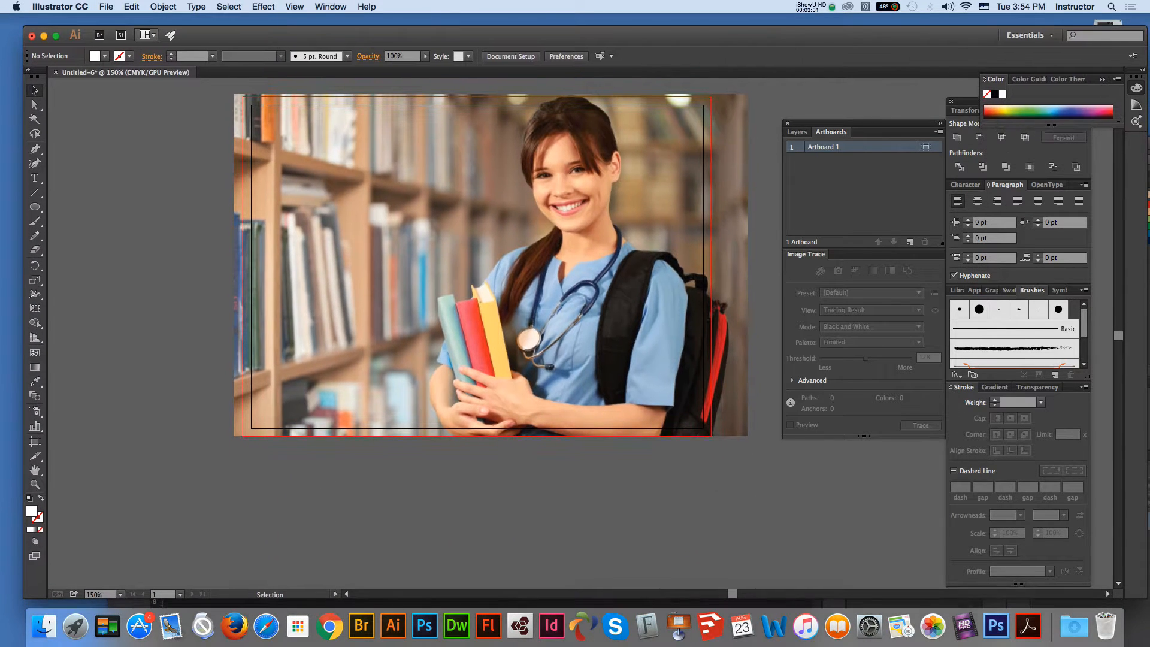
pyautogui.click(106, 6)
pyautogui.click(132, 44)
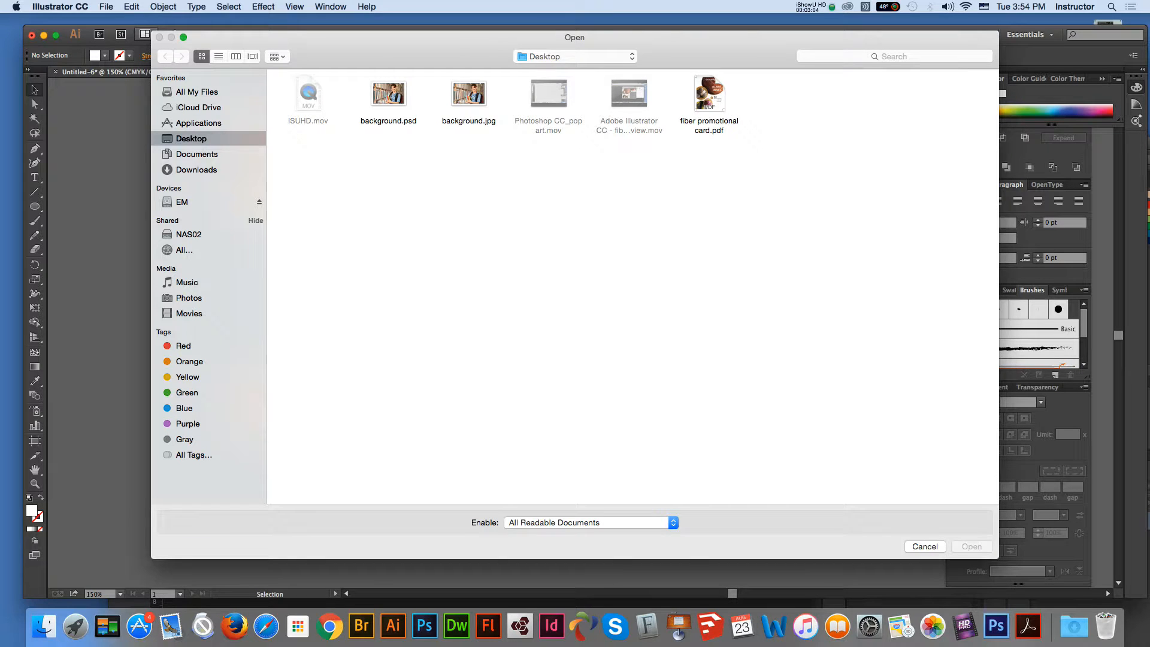
pyautogui.click(182, 202)
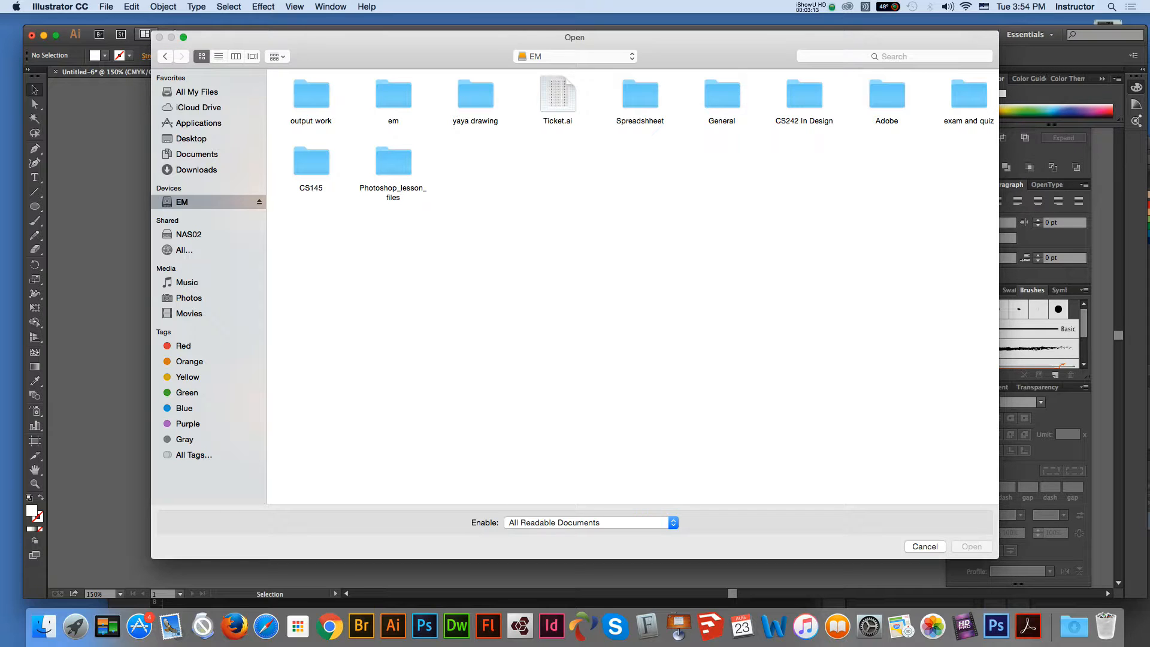
pyautogui.click(925, 546)
pyautogui.moveTo(658, 34); pyautogui.dragTo(435, 223)
pyautogui.click(456, 144)
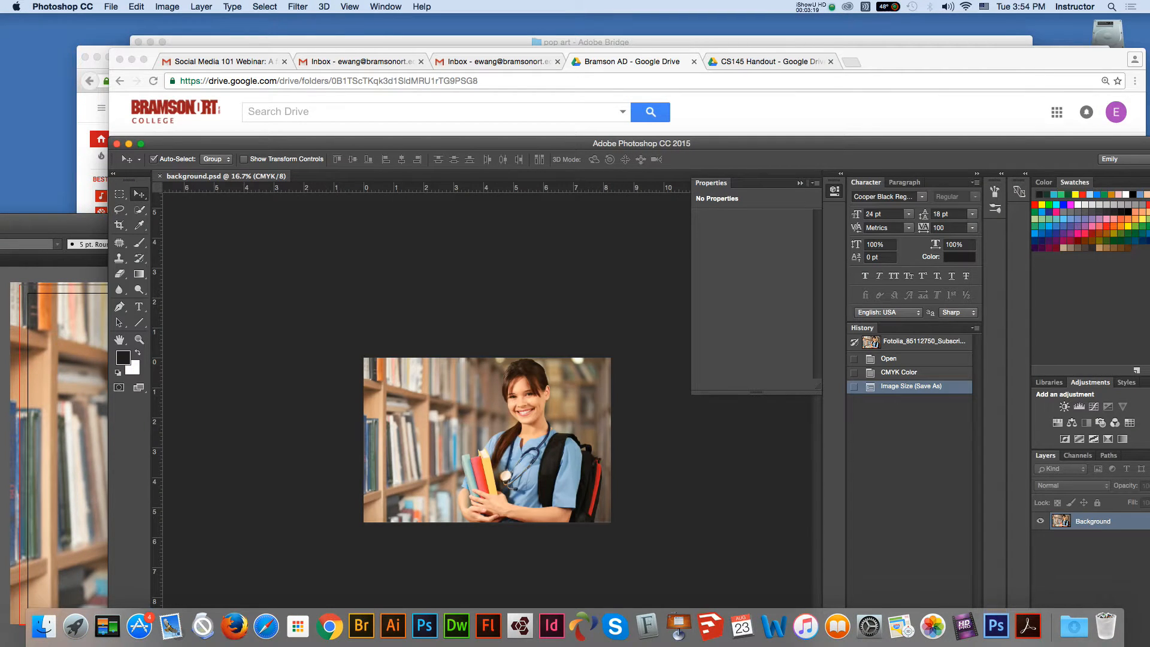
# Step: Close the Photoshop document and the Firefox YouTube window with its three tabs
pyautogui.click(116, 143)
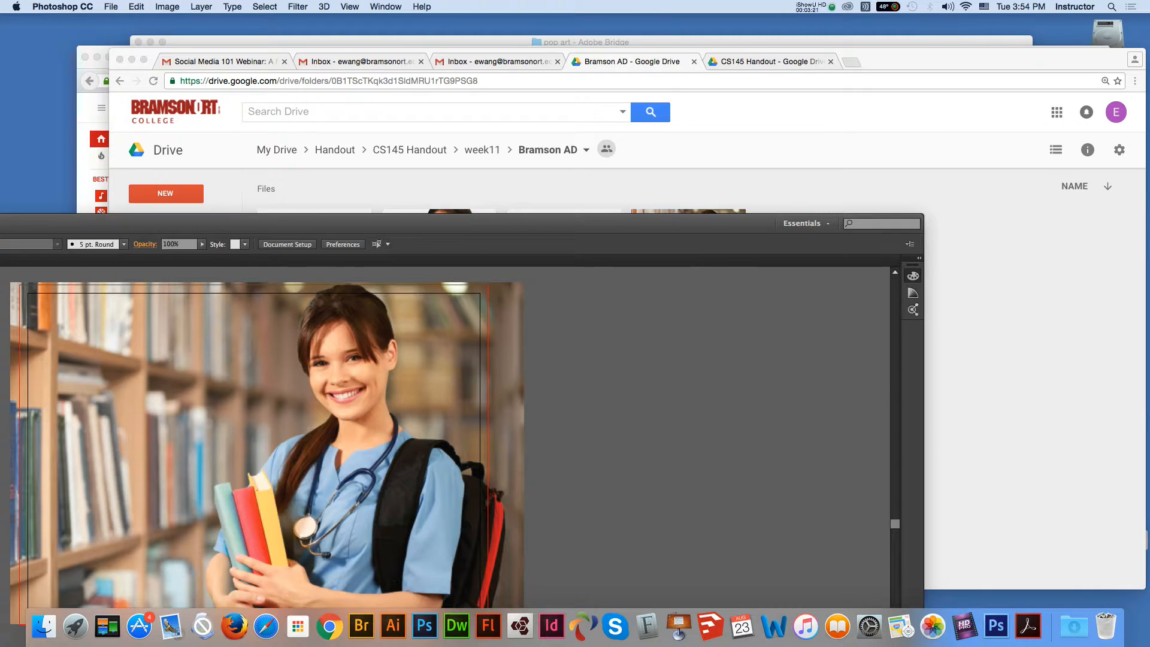
pyautogui.click(928, 58)
pyautogui.moveTo(928, 59); pyautogui.dragTo(945, 131)
pyautogui.click(809, 60)
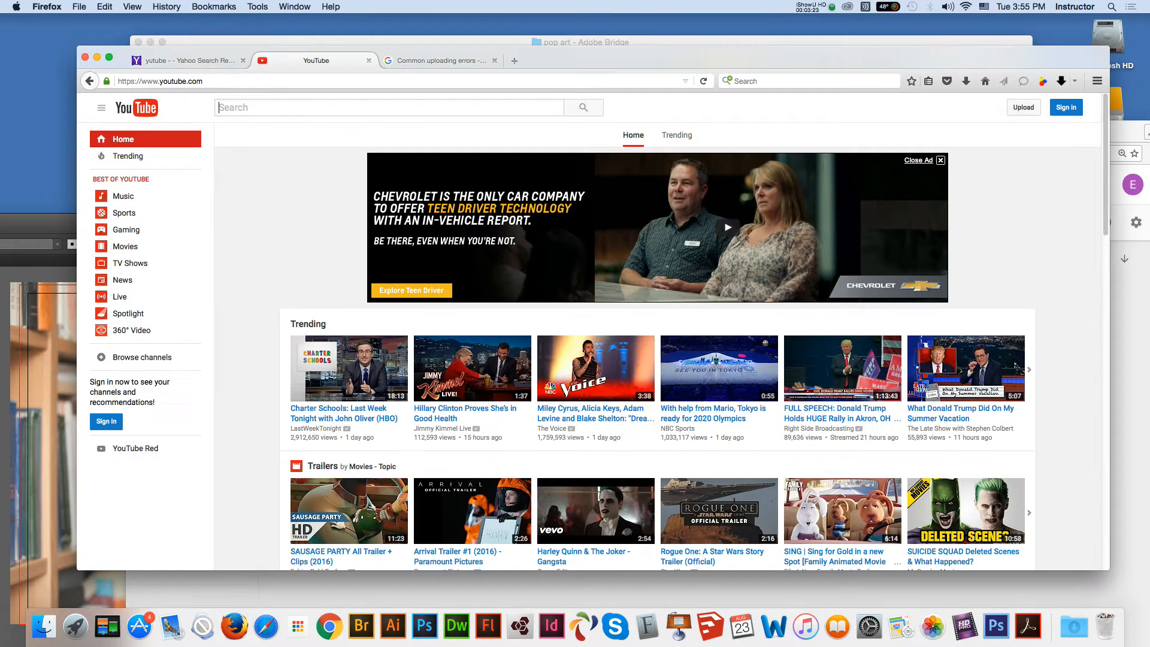
pyautogui.click(85, 58)
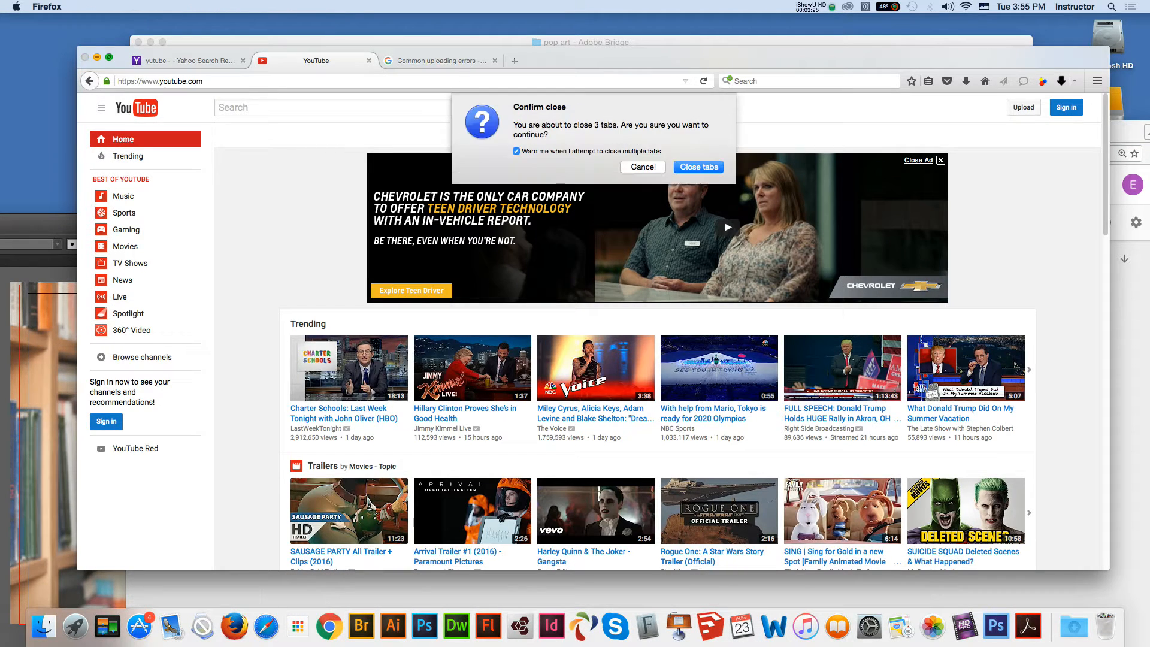
pyautogui.press('Return')
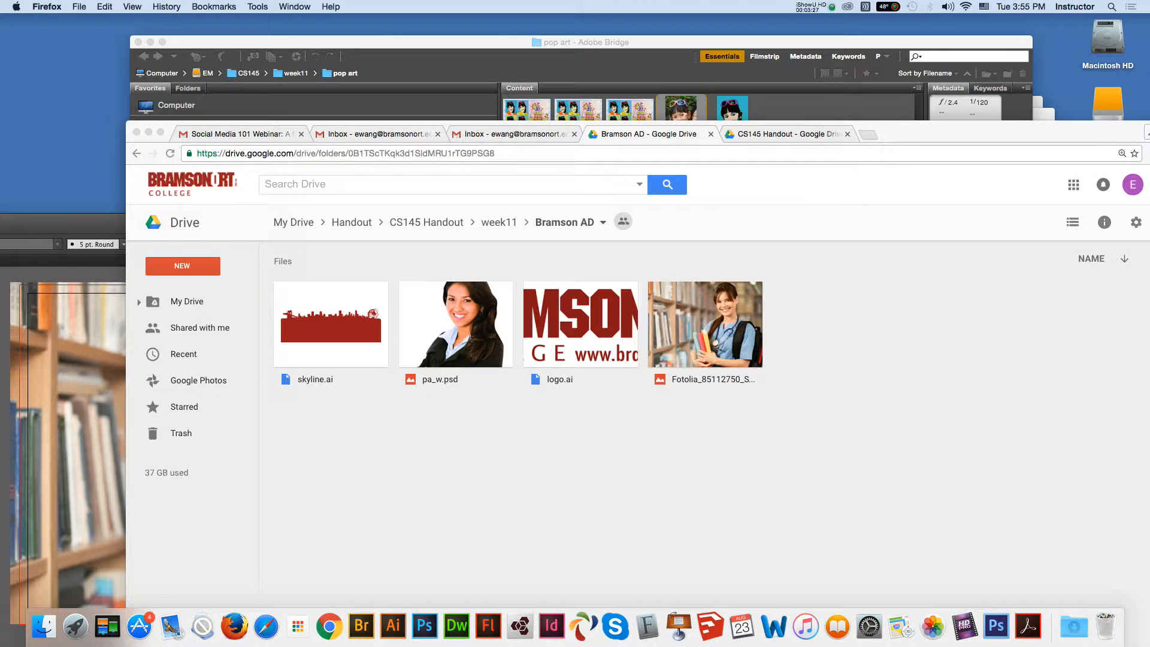
# Step: Close the Bridge pop art window, show the Social Media 101 Webinar email, then close Chrome
pyautogui.click(336, 42)
pyautogui.press('super+w')
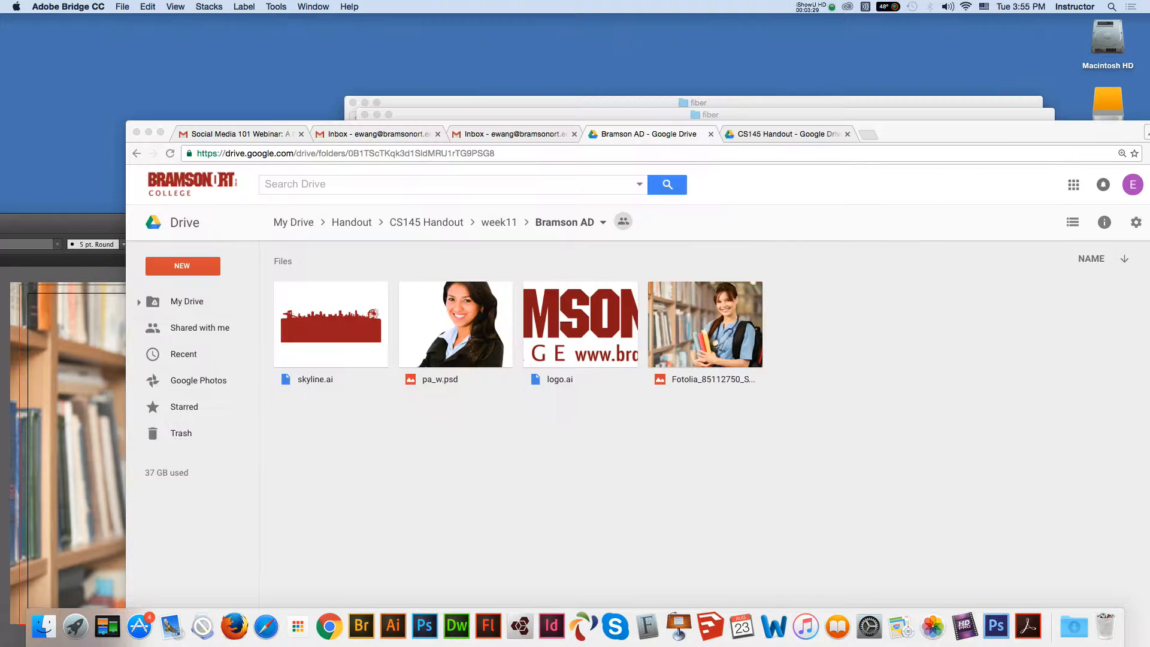
pyautogui.moveTo(958, 133); pyautogui.dragTo(914, 184)
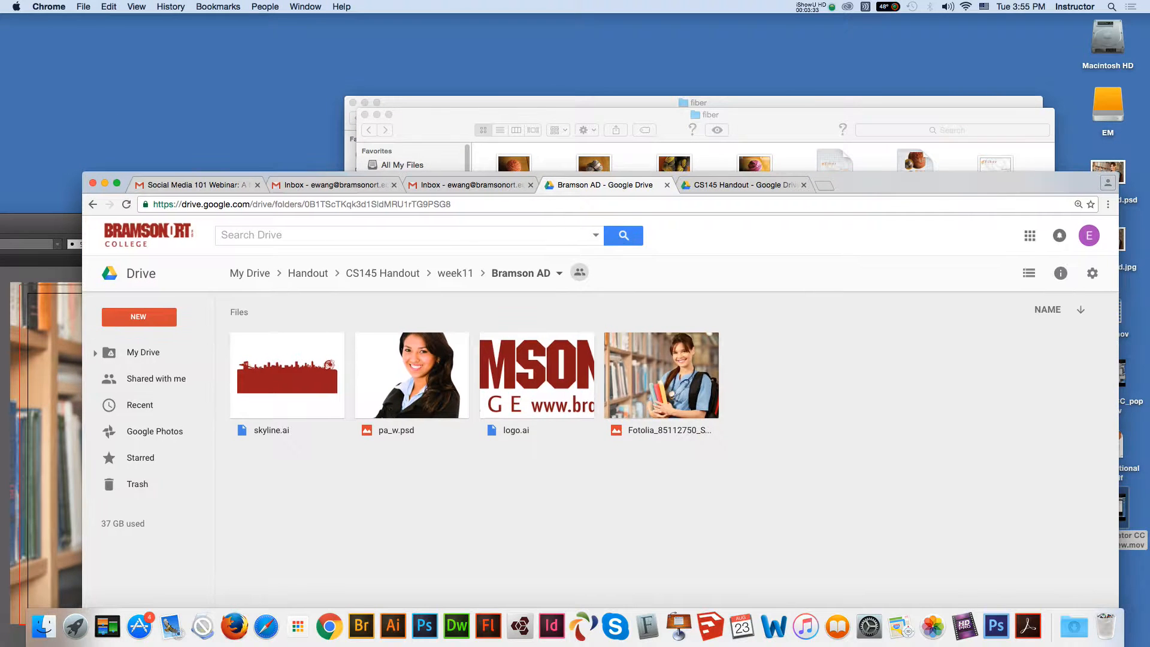
pyautogui.click(197, 185)
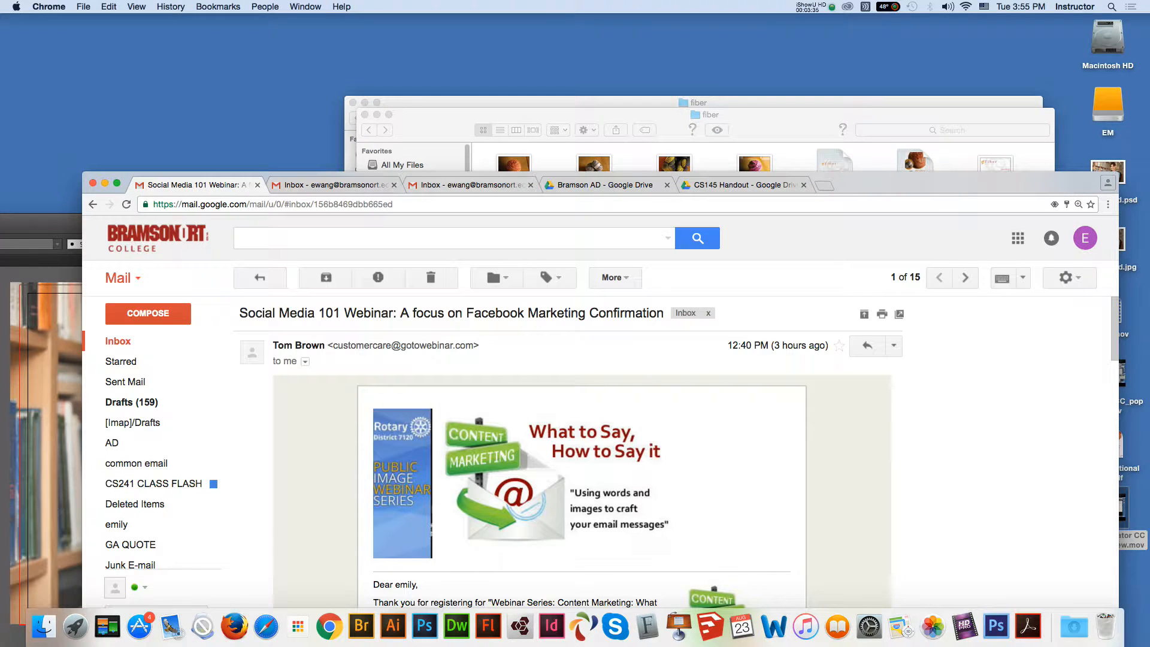
pyautogui.click(93, 183)
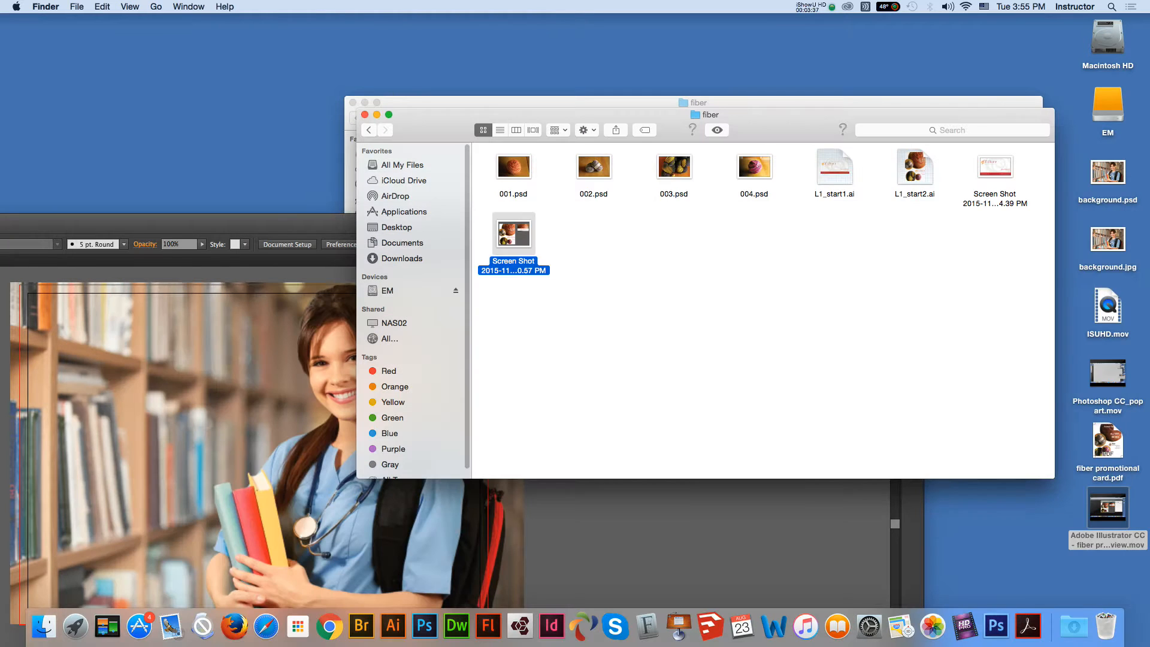
# Step: Close both fiber folder windows and open the EM drive
pyautogui.press('super+w')
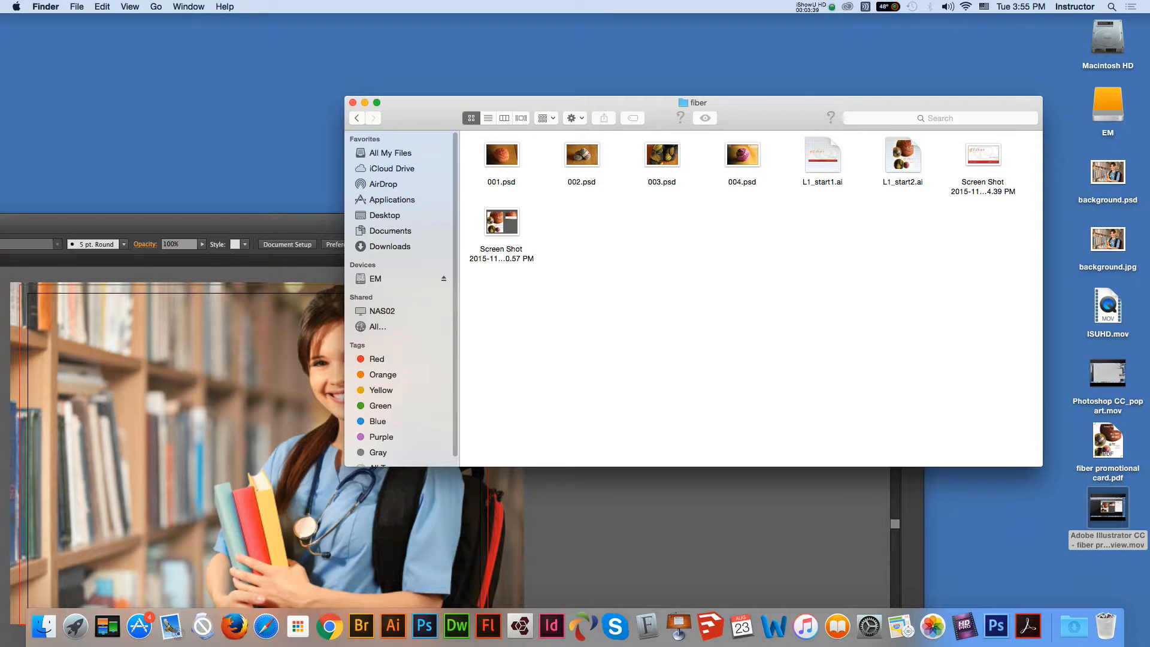
pyautogui.press('super+w')
pyautogui.press('super+w')
pyautogui.click(1107, 104)
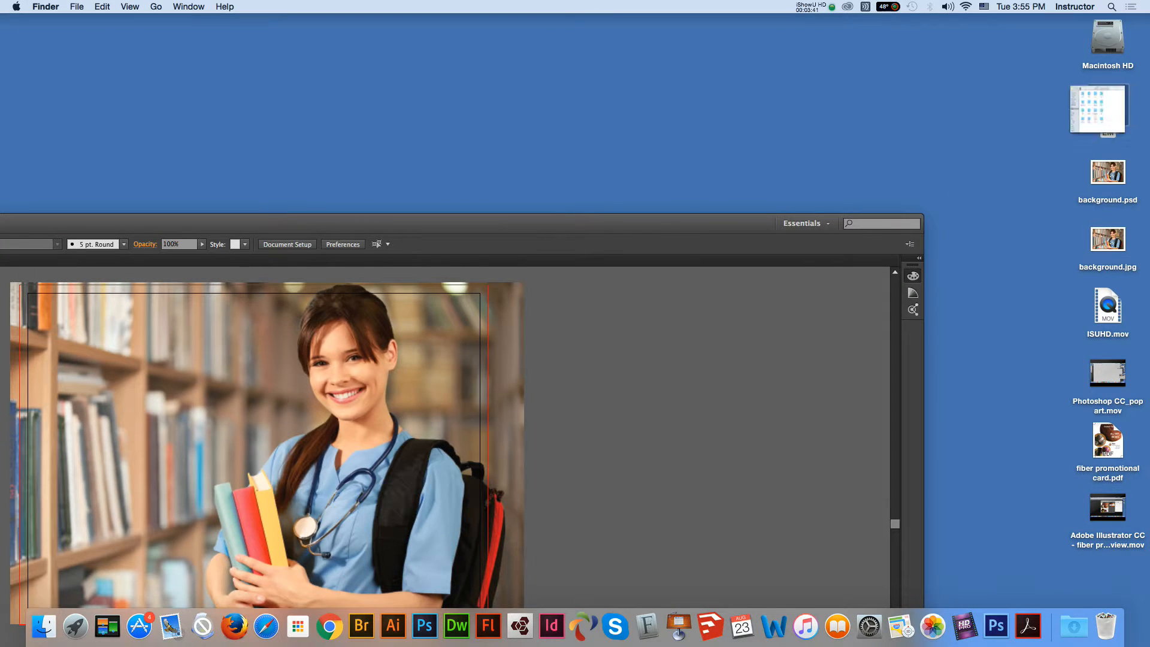
pyautogui.doubleClick(1107, 105)
# Step: Open logo.ai from CS145 > week11 > bramsonAD in Illustrator
pyautogui.doubleClick(662, 157)
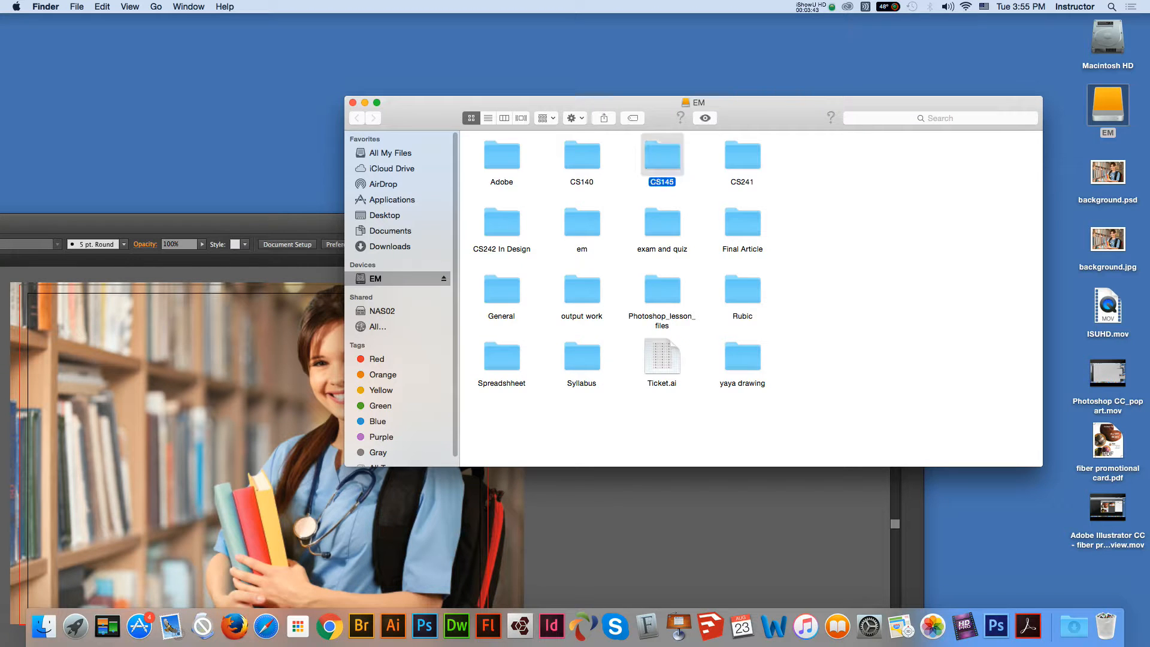
pyautogui.doubleClick(902, 222)
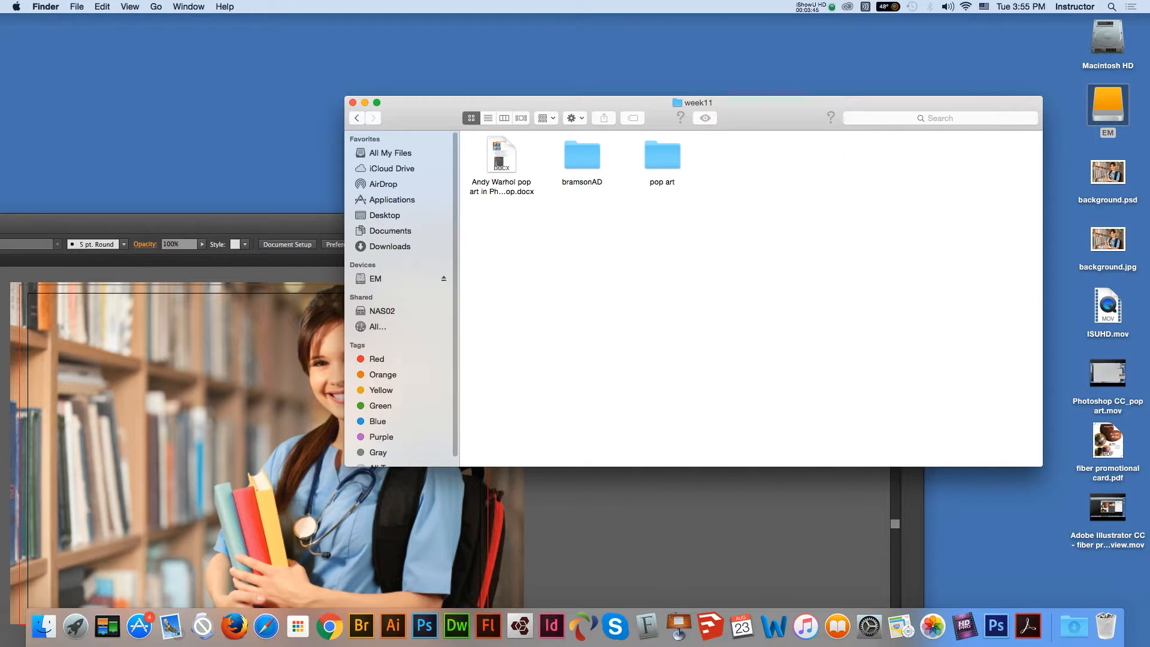
pyautogui.doubleClick(582, 157)
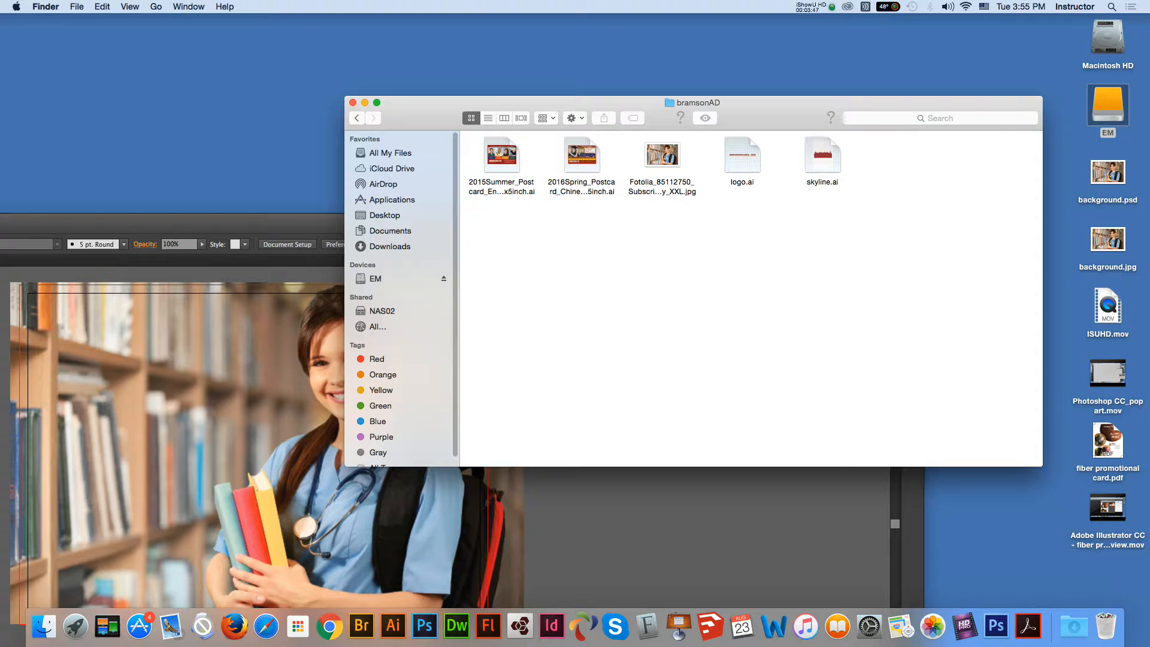
pyautogui.click(742, 156)
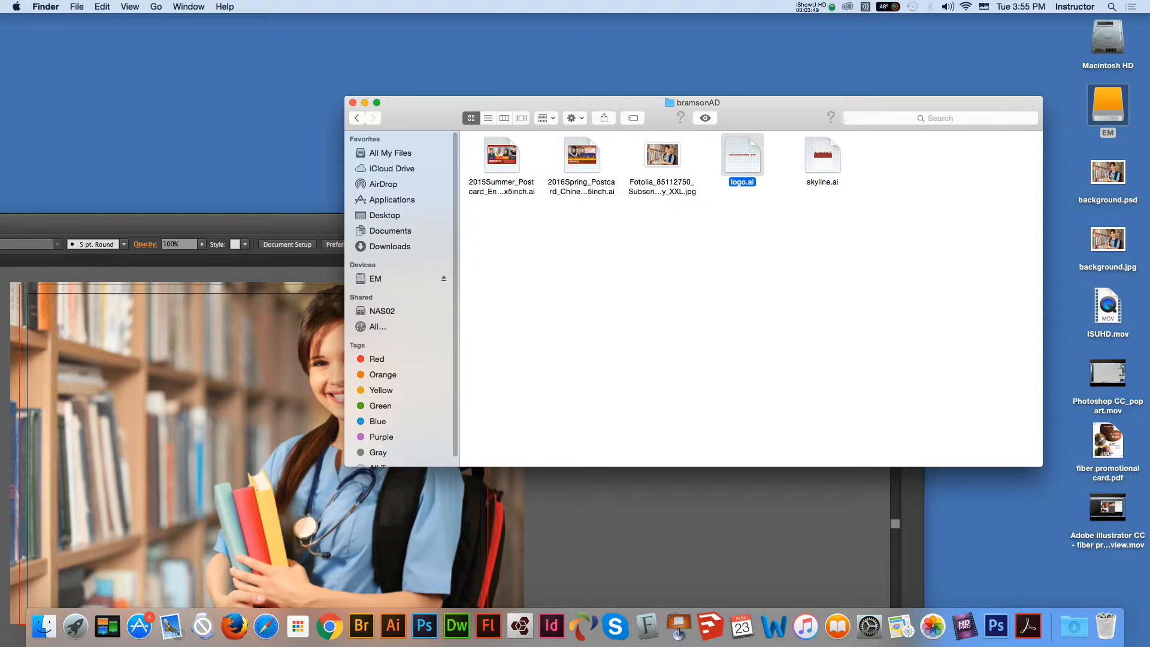
pyautogui.doubleClick(742, 155)
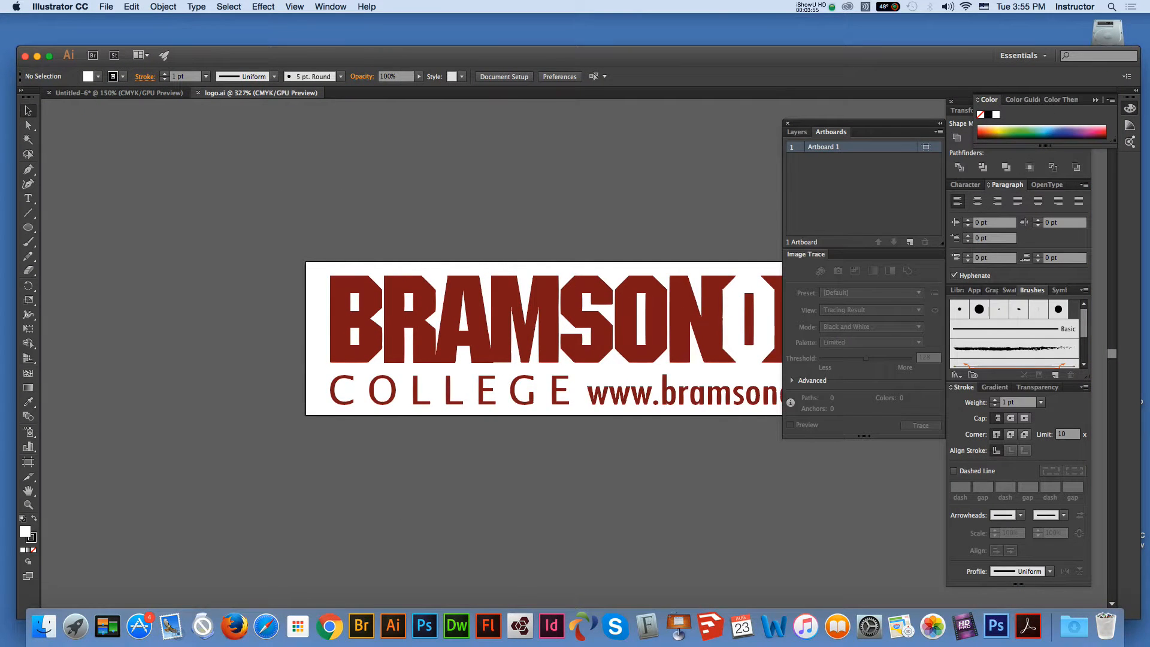
# Step: Copy the BRAMSON COLLEGE logo into Untitled-6, park it below the photo's left side, and return to bramsonAD
pyautogui.click(541, 313)
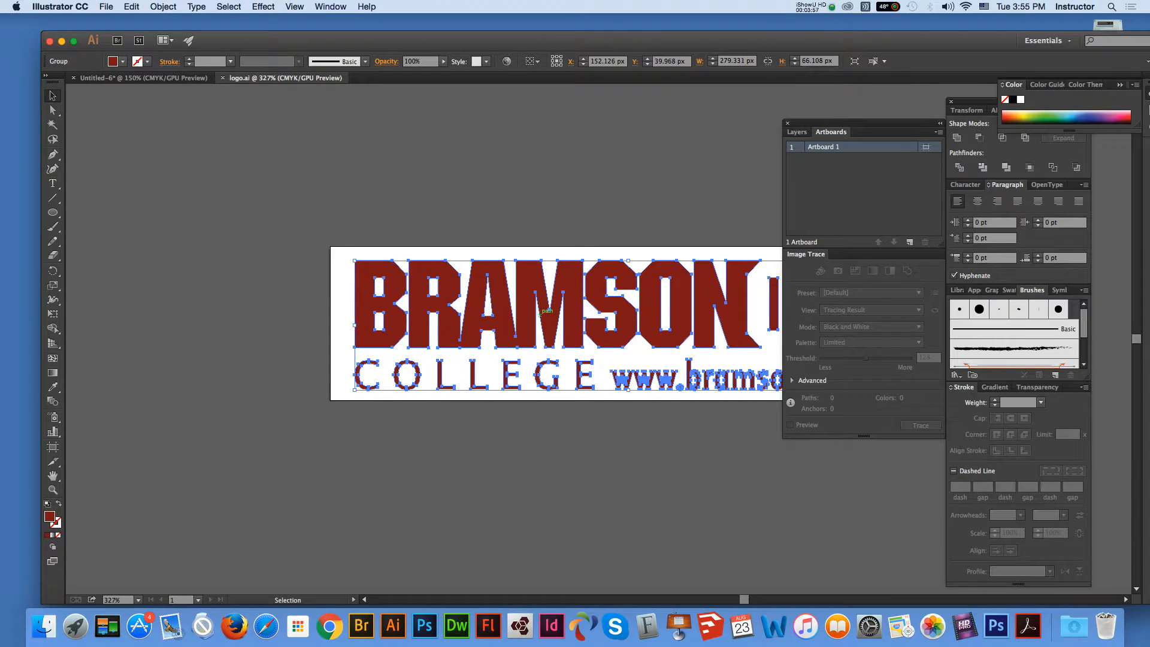
pyautogui.press('super+c')
pyautogui.click(144, 78)
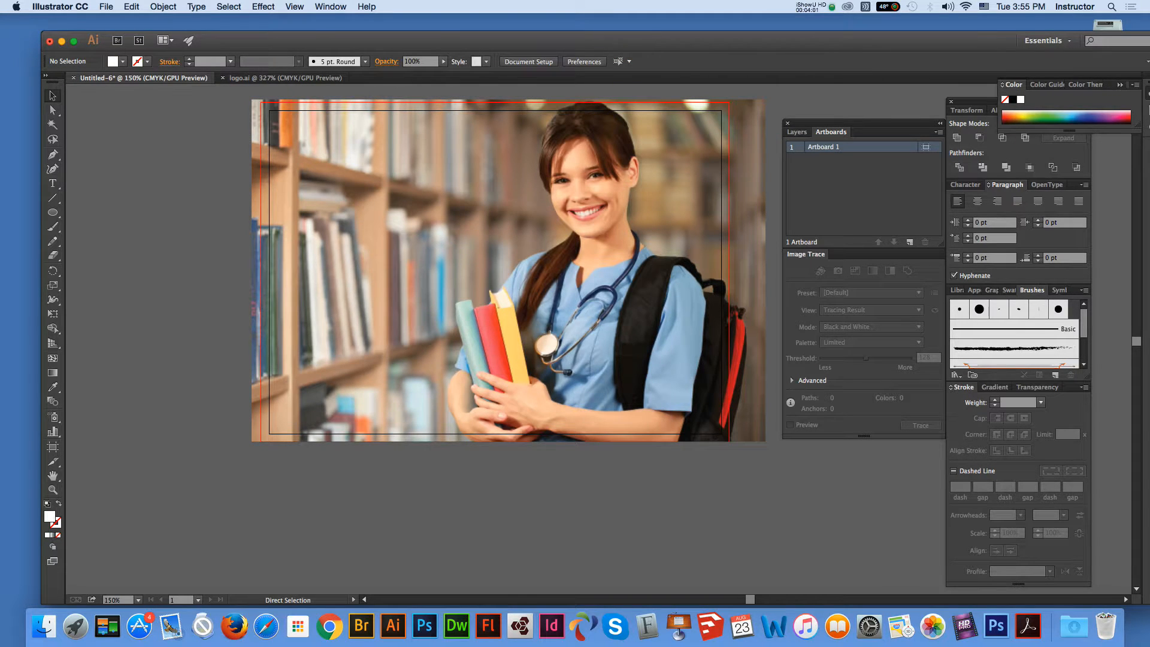
pyautogui.press('super+v')
pyautogui.moveTo(546, 324); pyautogui.dragTo(215, 471)
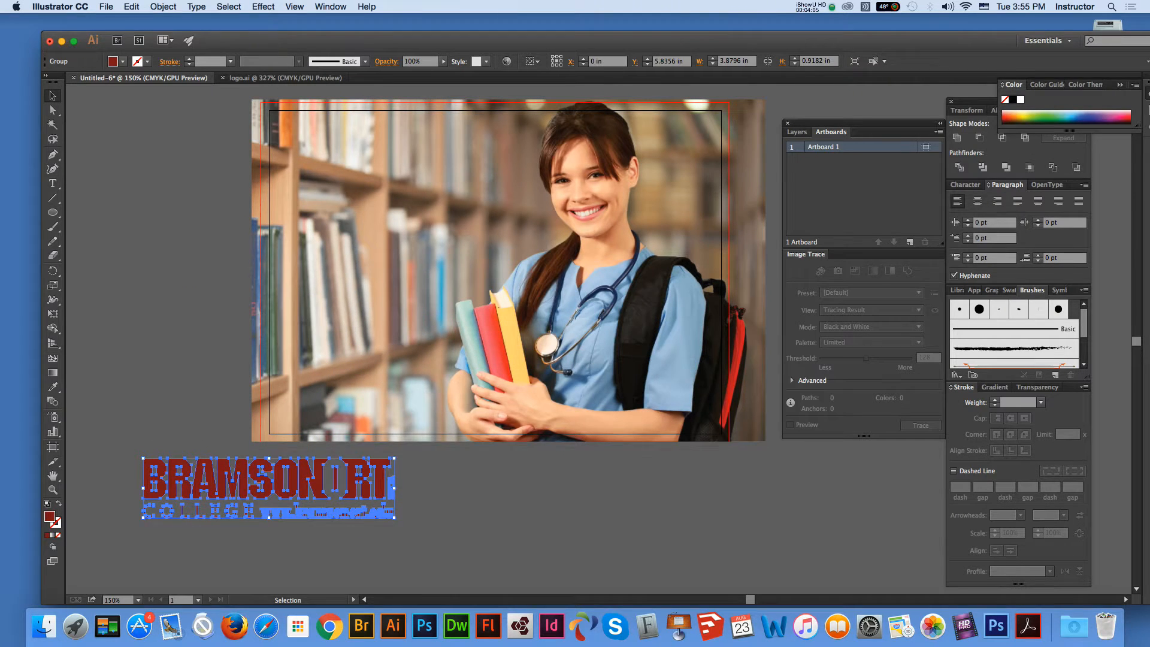
pyautogui.press('super+Tab')
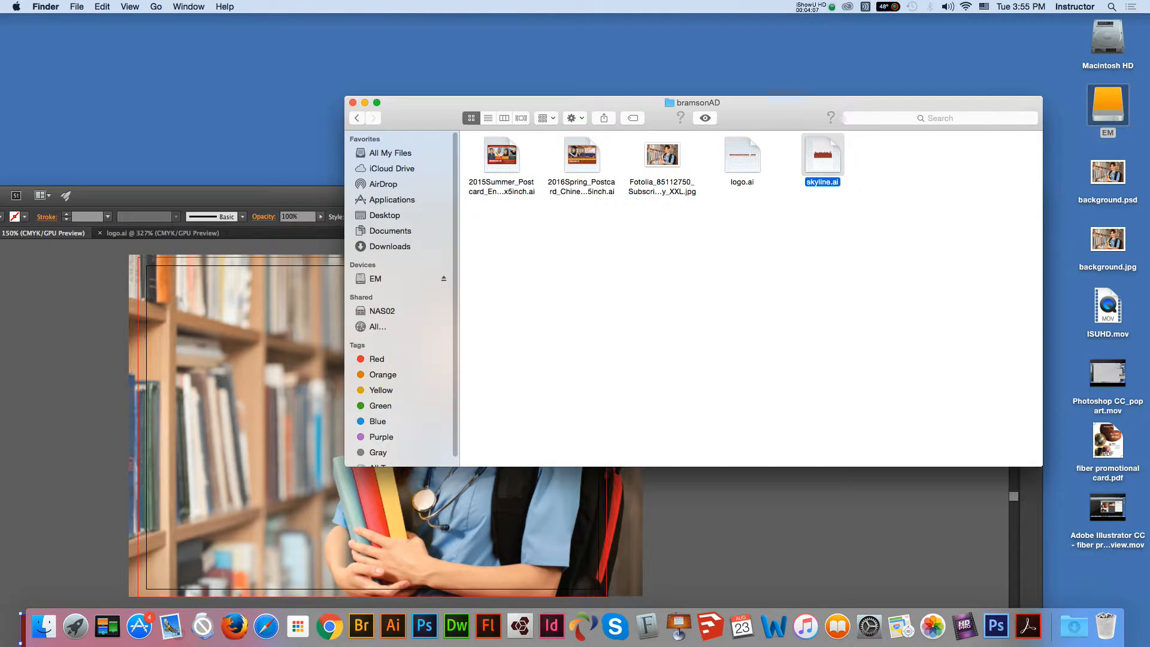
# Step: Open skyline.ai, copy all its red skyline artwork, and paste it over the bottom of the Untitled-6 photo
pyautogui.press('super+o')
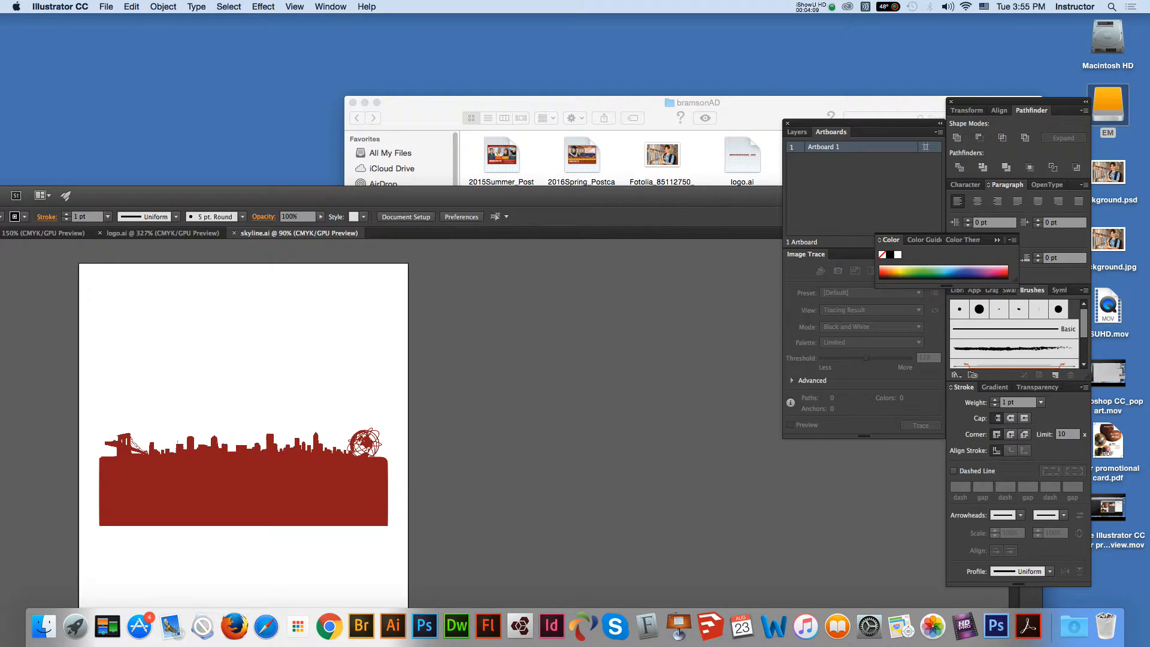
pyautogui.press('super+a')
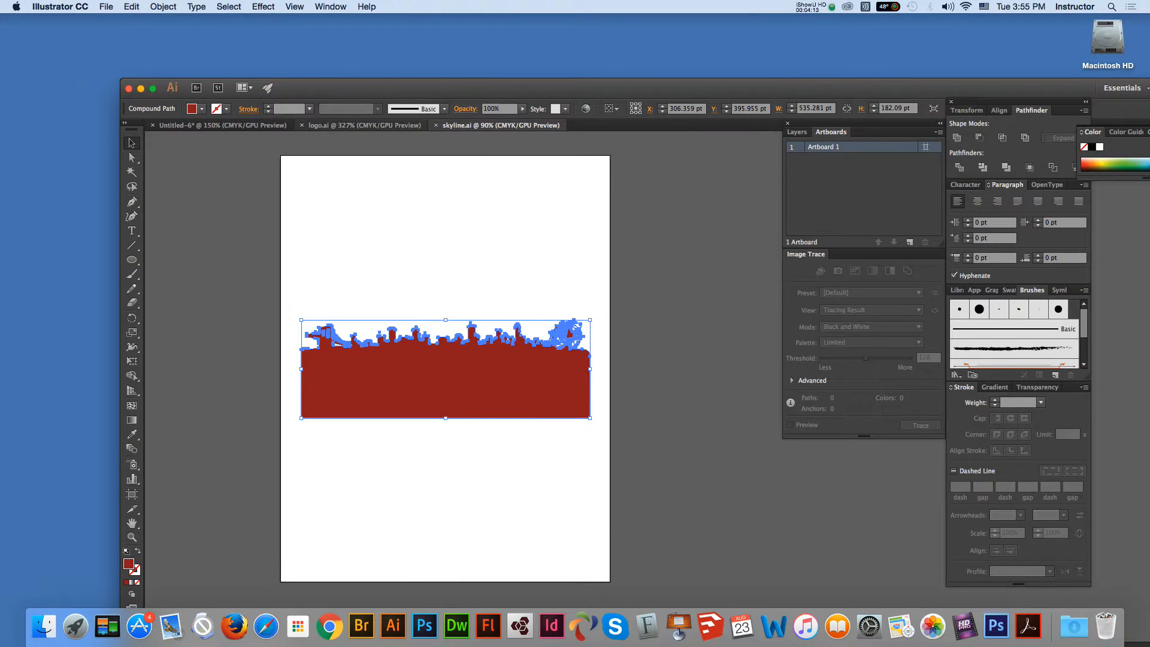
pyautogui.hotkey('ctrl', 'shift', 'Tab')
pyautogui.hotkey('ctrl', 'shift', 'Tab')
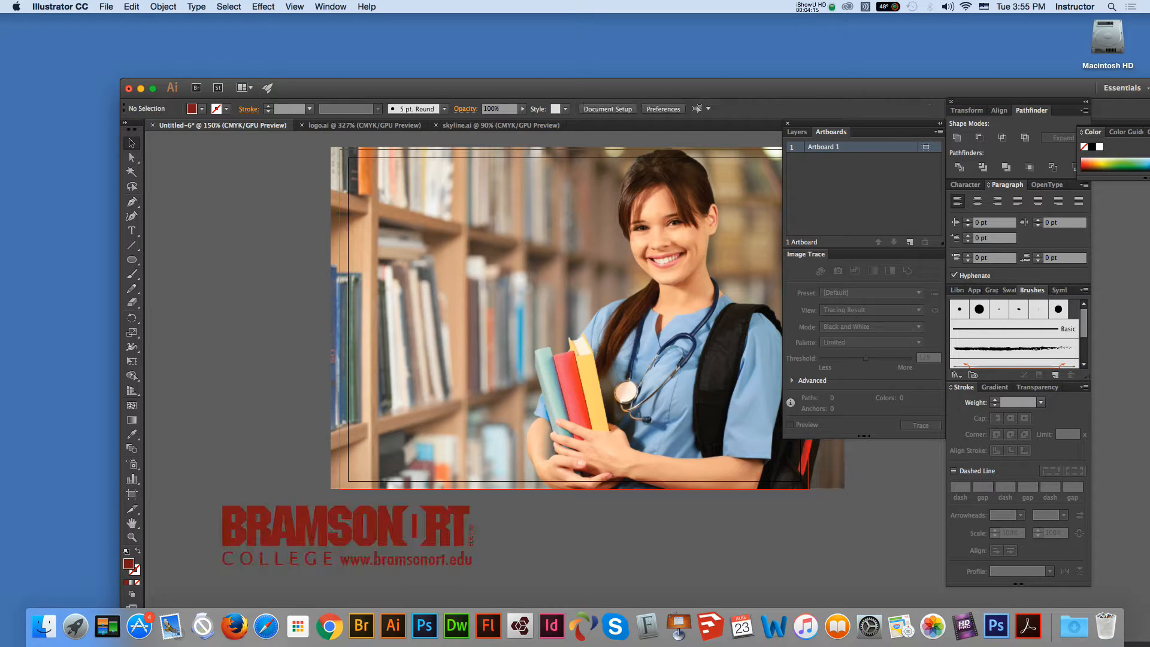
pyautogui.press('super+v')
pyautogui.moveTo(575, 421); pyautogui.dragTo(477, 449)
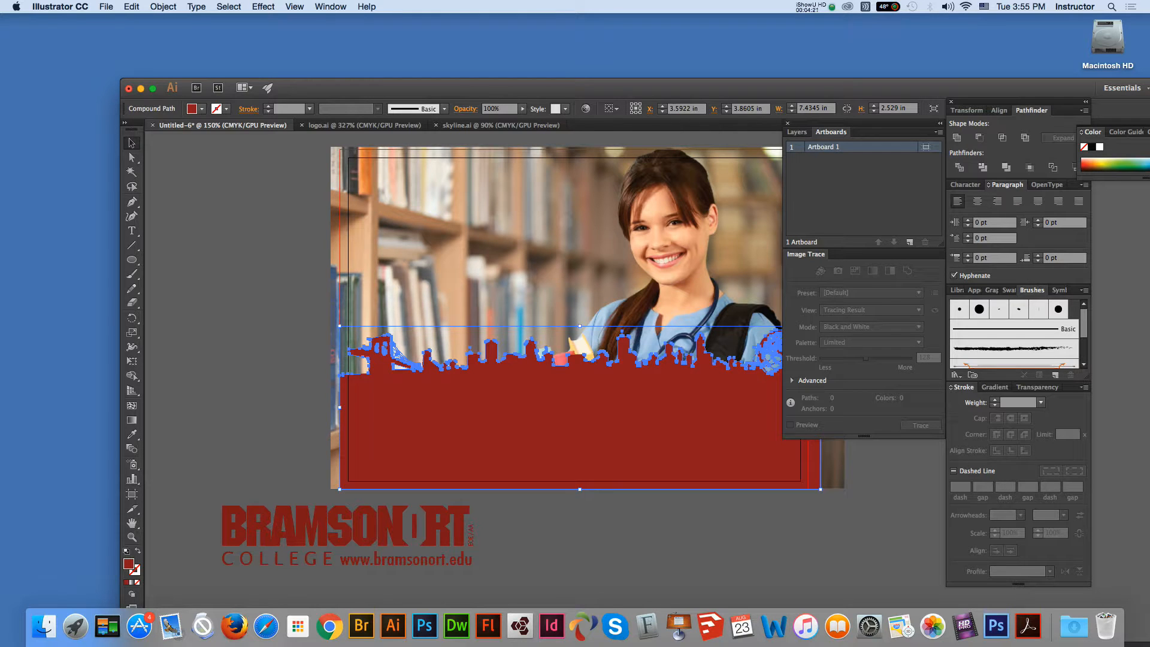
# Step: Scale and shift the background photo to the right, leaving white space on the card's left
pyautogui.click(333, 147)
pyautogui.moveTo(331, 147); pyautogui.dragTo(387, 185)
pyautogui.moveTo(558, 253); pyautogui.dragTo(537, 227)
pyautogui.moveTo(366, 459); pyautogui.dragTo(485, 382)
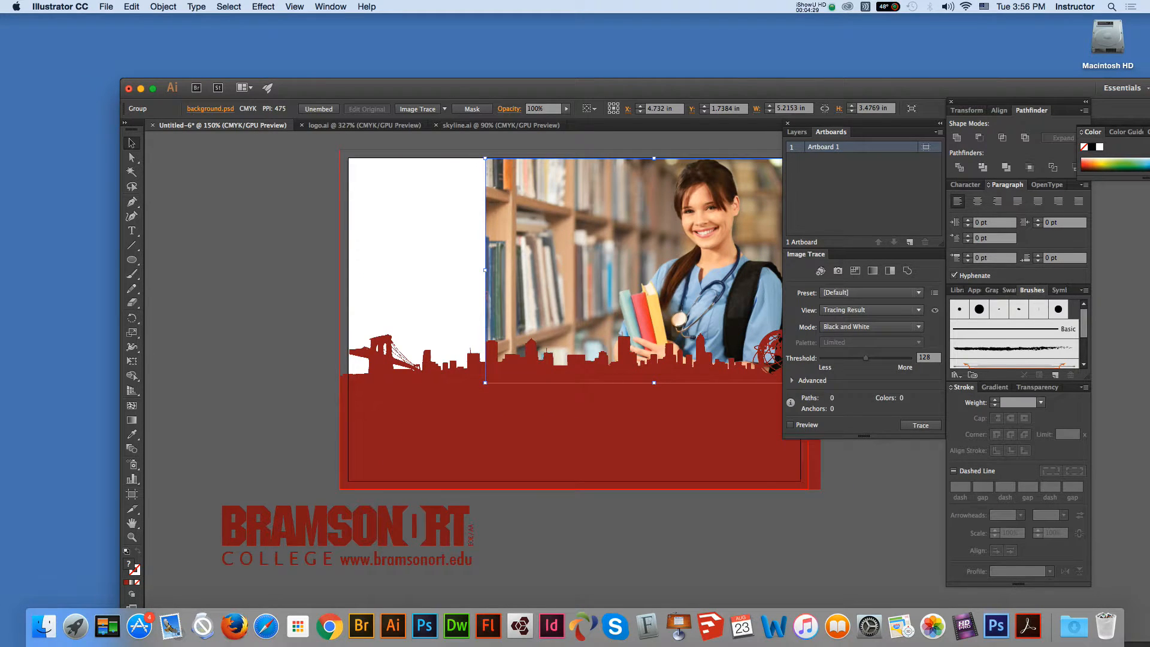
pyautogui.click(132, 523)
pyautogui.moveTo(455, 347); pyautogui.dragTo(366, 325)
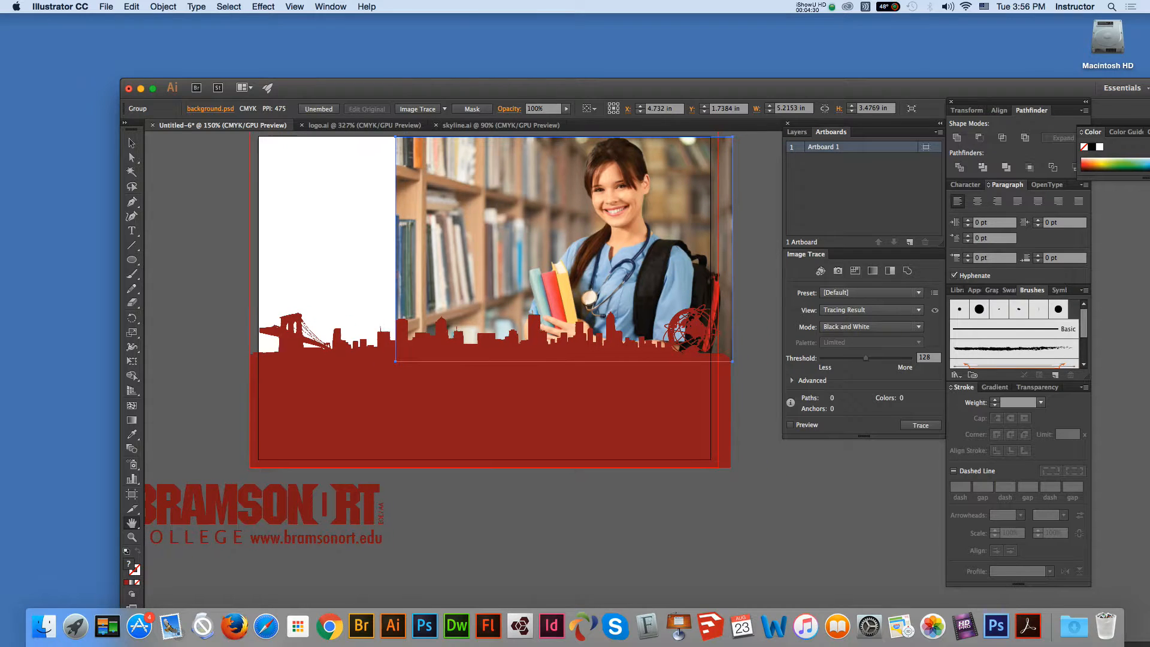
pyautogui.click(132, 142)
pyautogui.moveTo(396, 360); pyautogui.dragTo(376, 374)
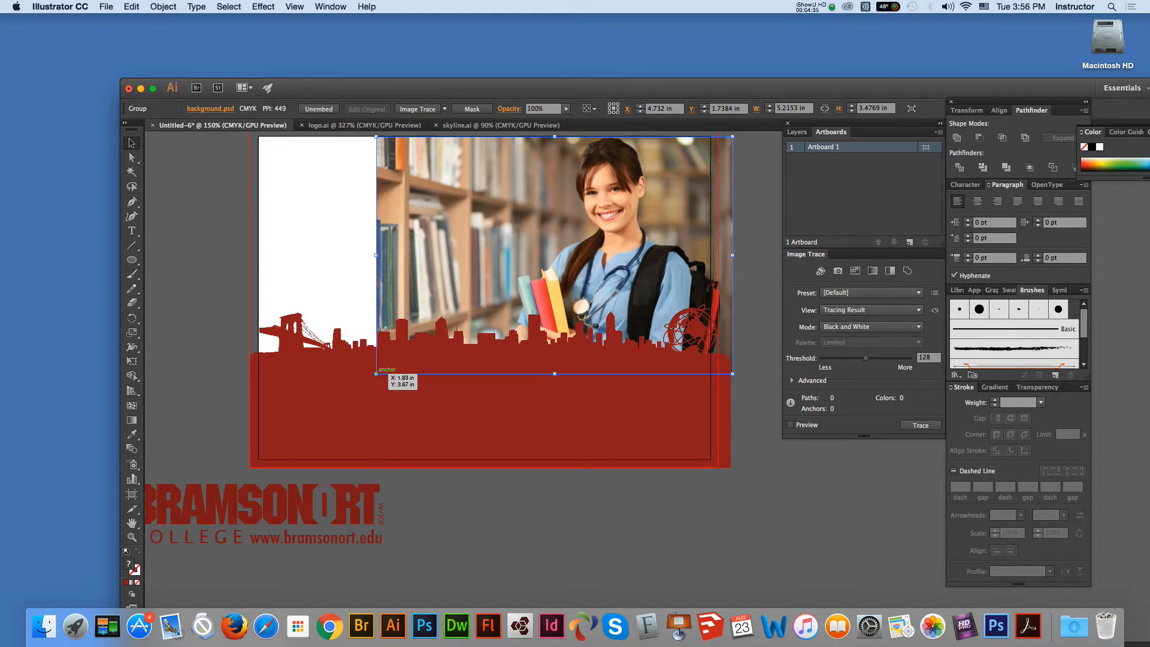
# Step: Fit the red skyline 7.25 in wide along the card's bottom and move the logo onto its red band
pyautogui.click(389, 410)
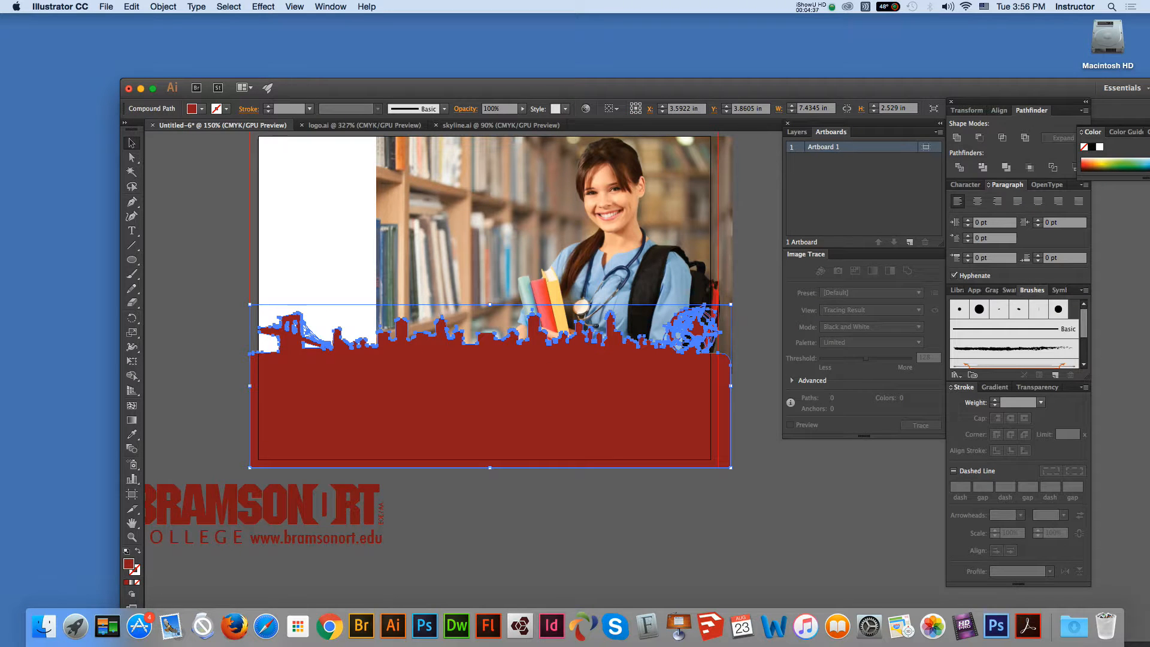
pyautogui.hotkey('shift', 'Down')
pyautogui.press('Up')
pyautogui.press('Up')
pyautogui.press('Up')
pyautogui.press('Up')
pyautogui.press('Up')
pyautogui.press('Up')
pyautogui.press('Up')
pyautogui.press('Up')
pyautogui.press('Up')
pyautogui.moveTo(730, 467); pyautogui.dragTo(718, 463)
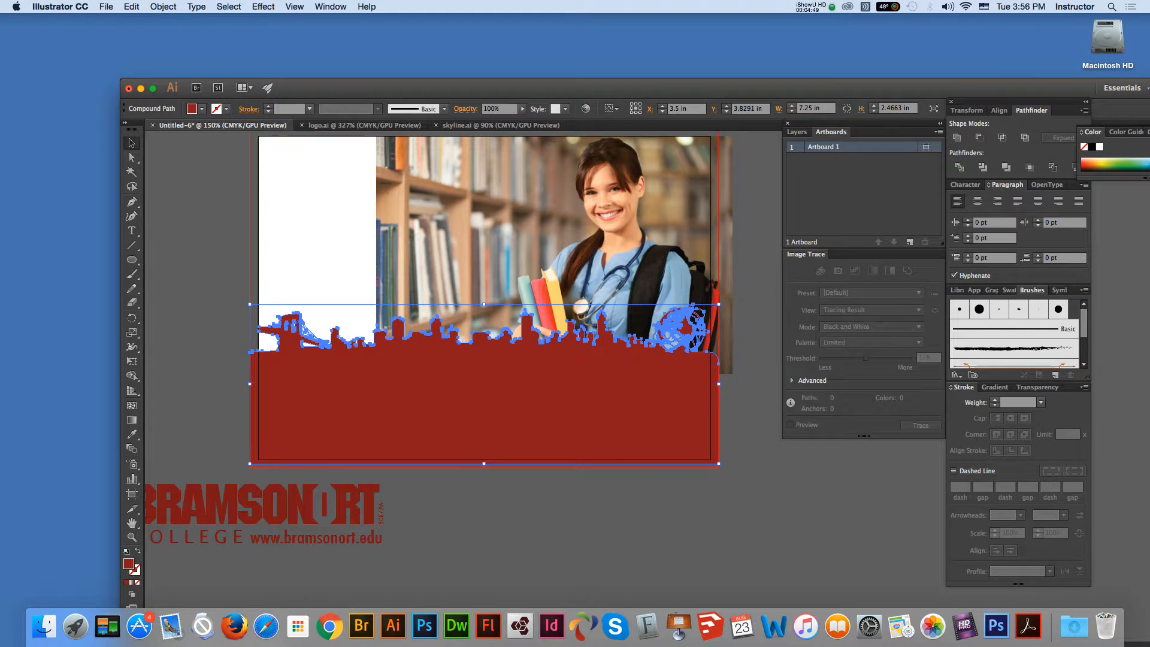
pyautogui.click(456, 513)
pyautogui.moveTo(369, 510); pyautogui.dragTo(509, 403)
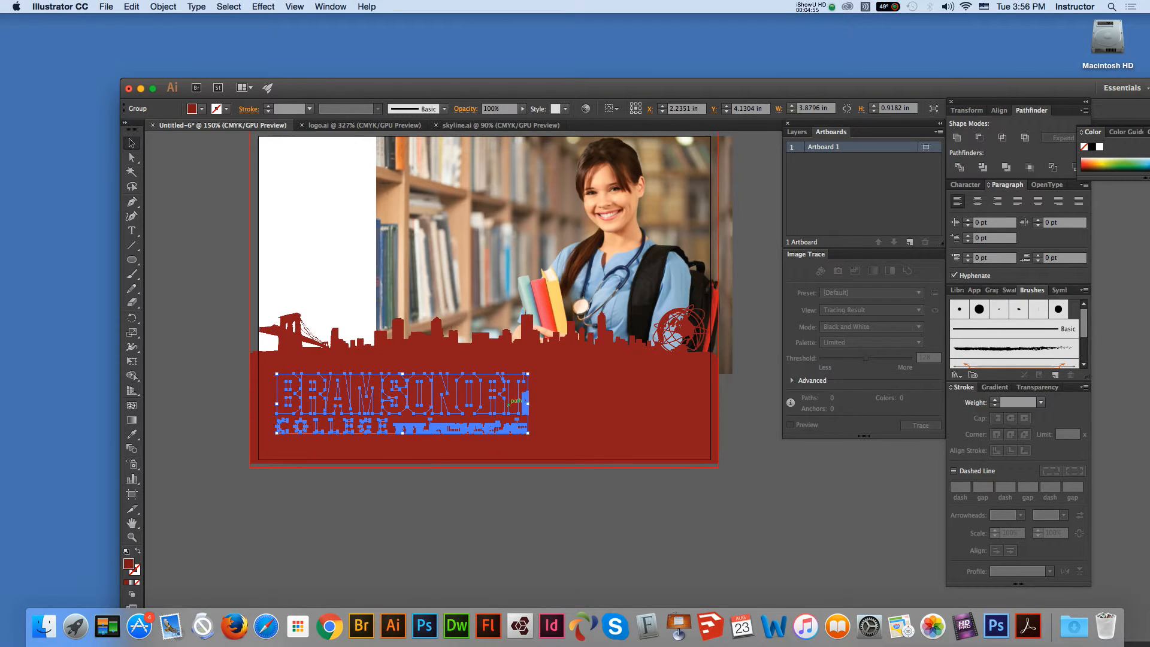
# Step: Make the logo white (#FFFFFF) and bring it in front of the skyline
pyautogui.doubleClick(129, 564)
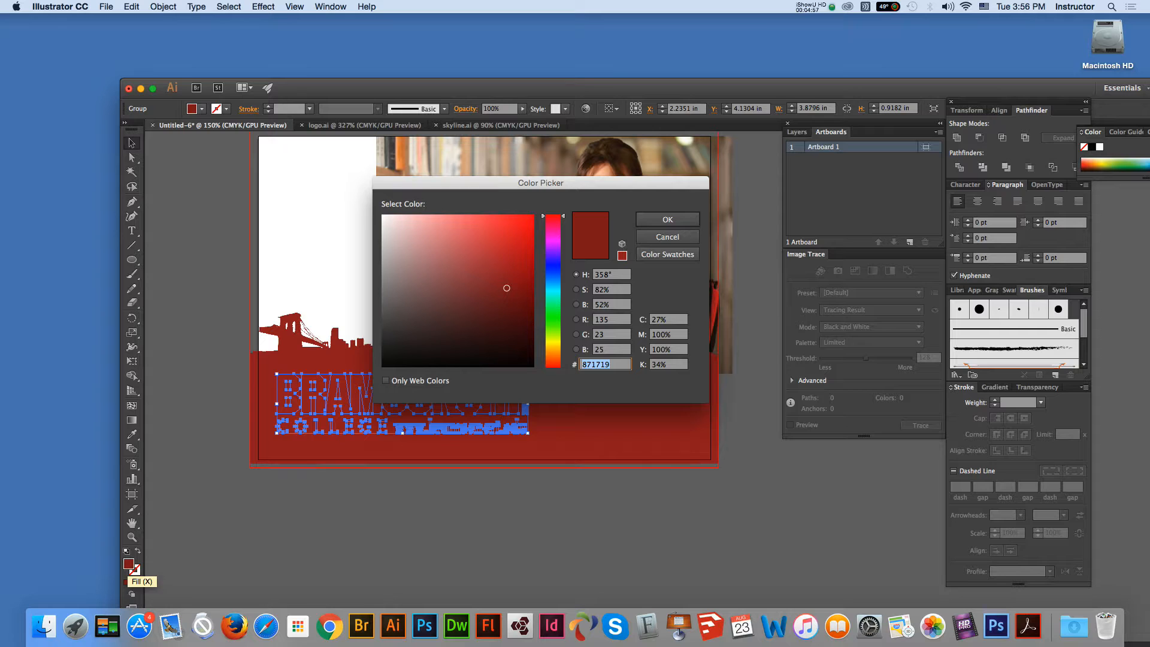
pyautogui.write('ffffff')
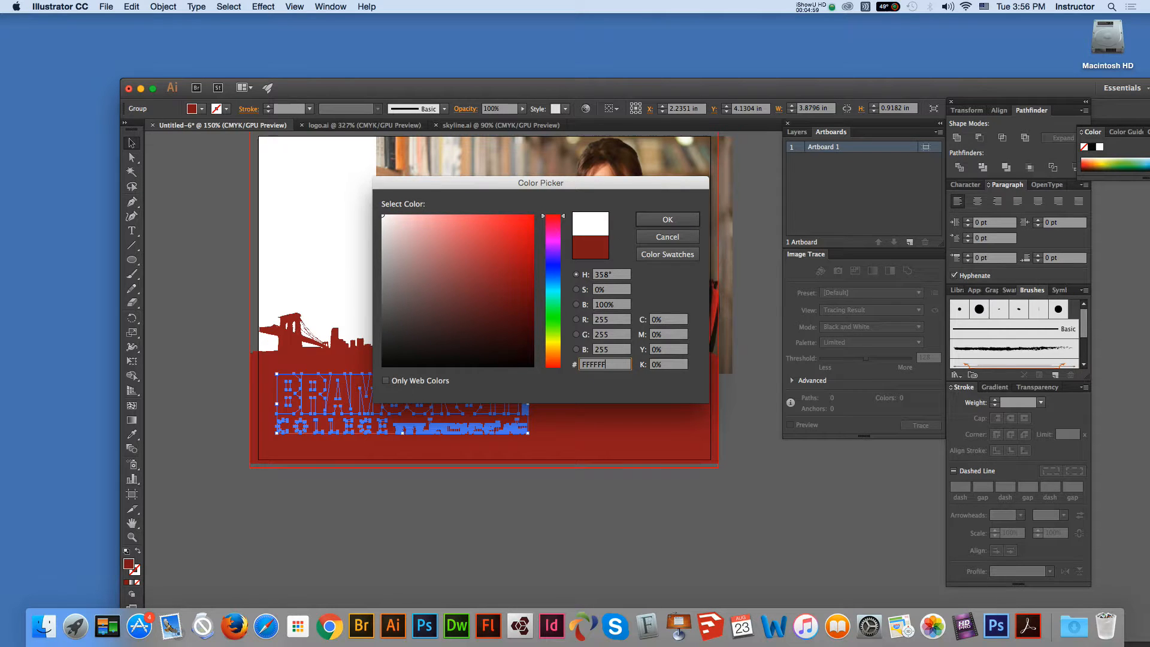
pyautogui.press('Return')
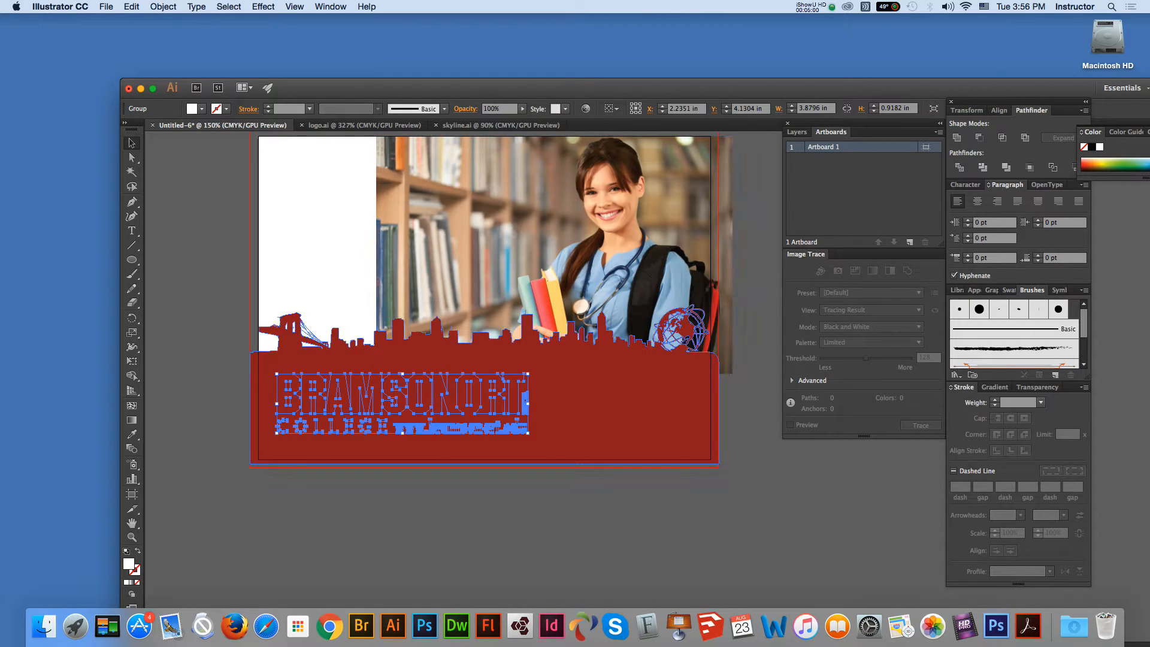
pyautogui.rightClick(382, 396)
pyautogui.moveTo(431, 499)
pyautogui.click(536, 499)
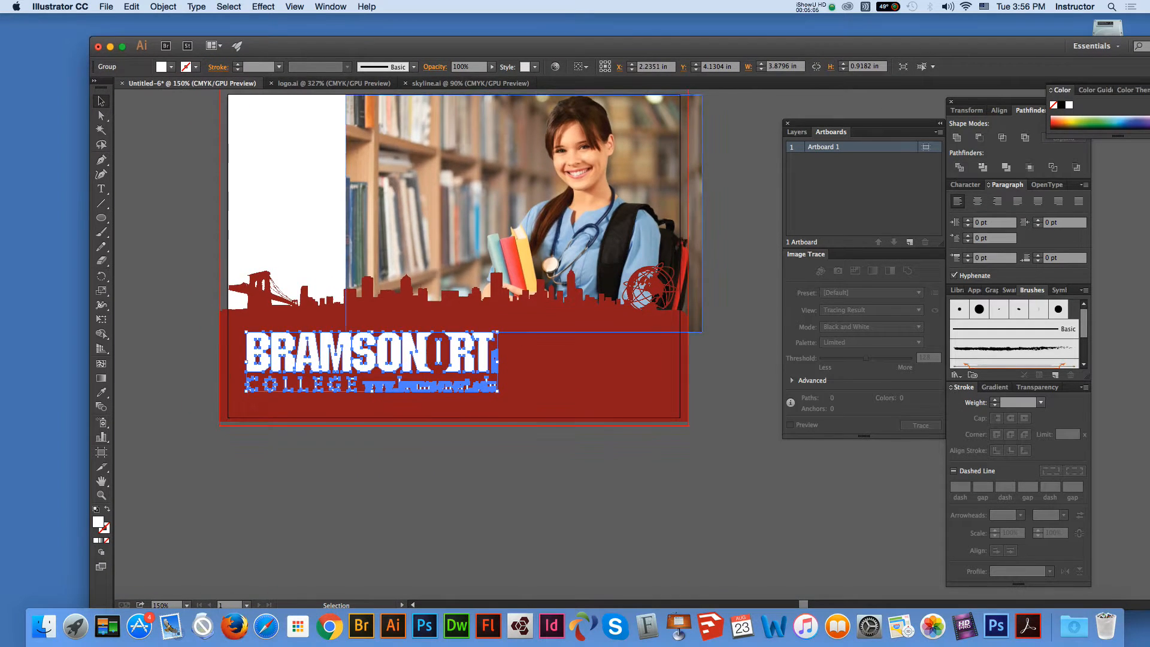
# Step: Shrink the logo to about 2.31 in wide and tuck it into the red band's lower left
pyautogui.click(527, 366)
pyautogui.click(483, 354)
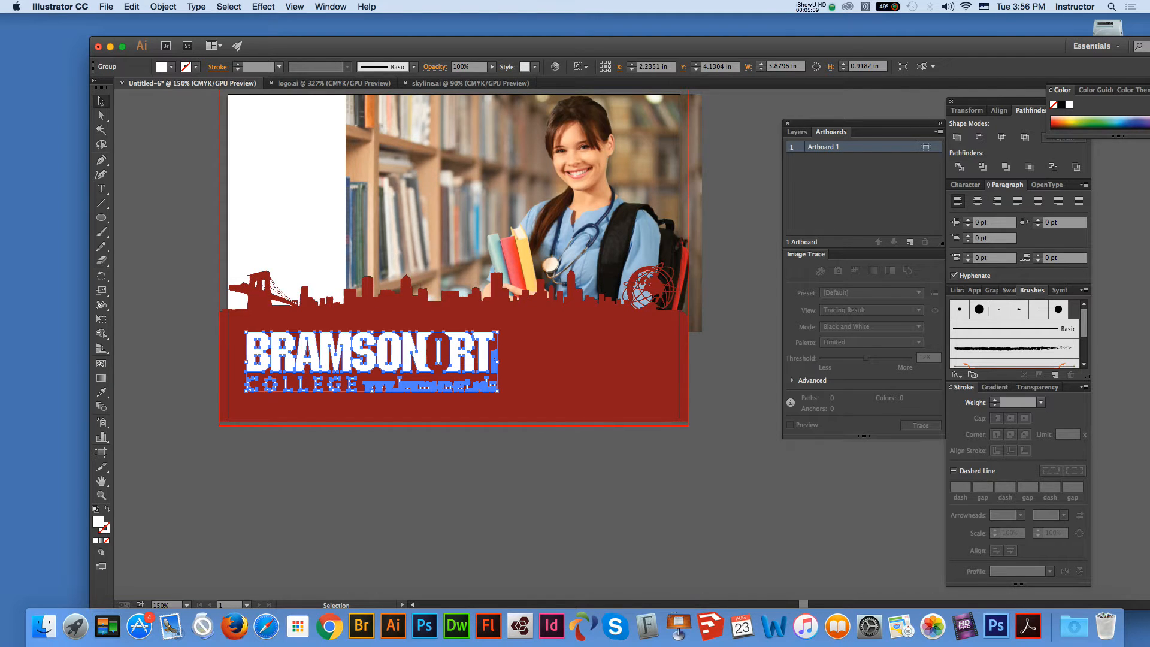
pyautogui.moveTo(497, 391); pyautogui.dragTo(384, 360)
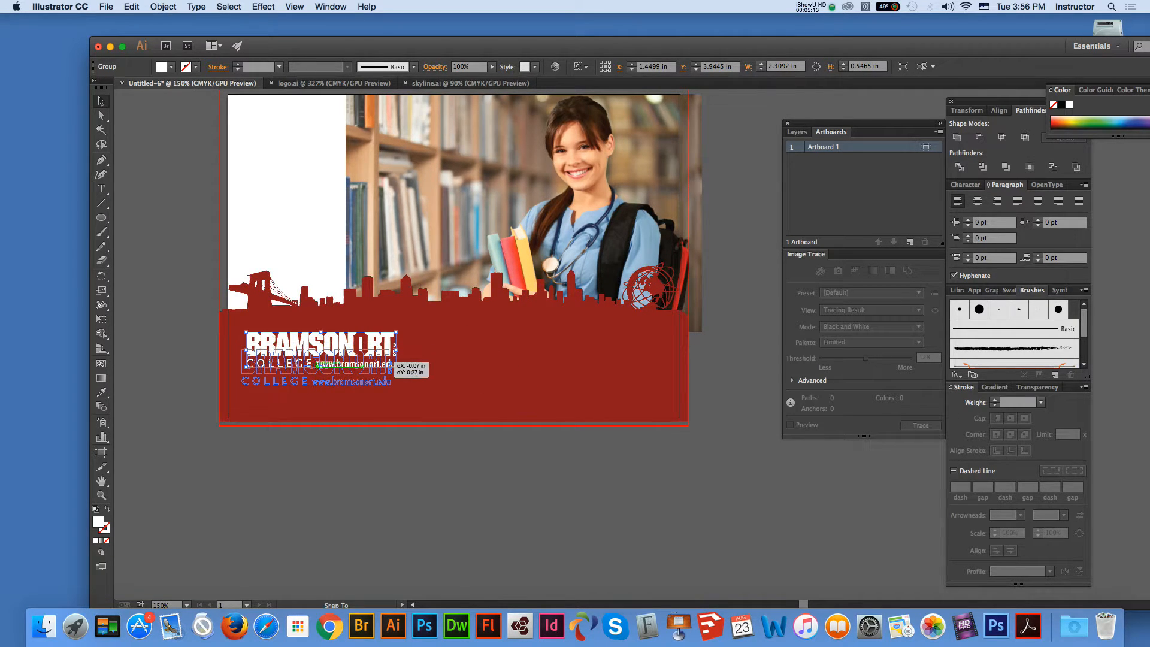
pyautogui.click(407, 467)
pyautogui.click(101, 481)
pyautogui.moveTo(323, 347); pyautogui.dragTo(339, 398)
pyautogui.press('v')
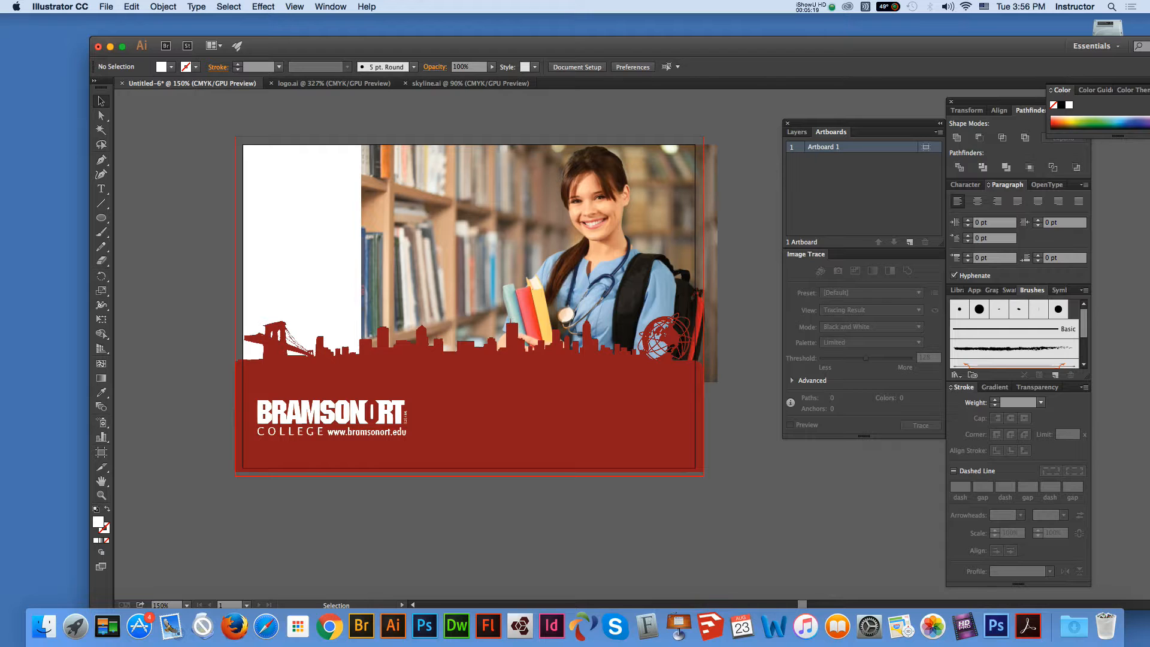
# Step: Draw a rectangle over the card's left side and give it a gradient with a 0% opacity right stop
pyautogui.moveTo(101, 217); pyautogui.dragTo(162, 217)
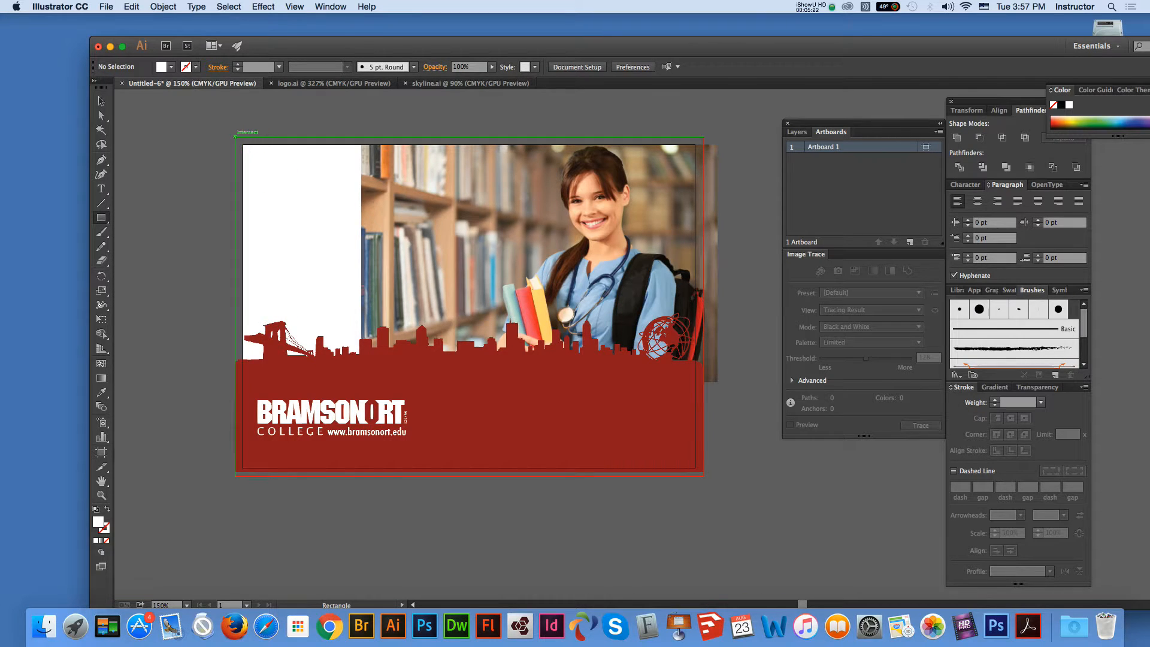
pyautogui.moveTo(235, 138); pyautogui.dragTo(515, 472)
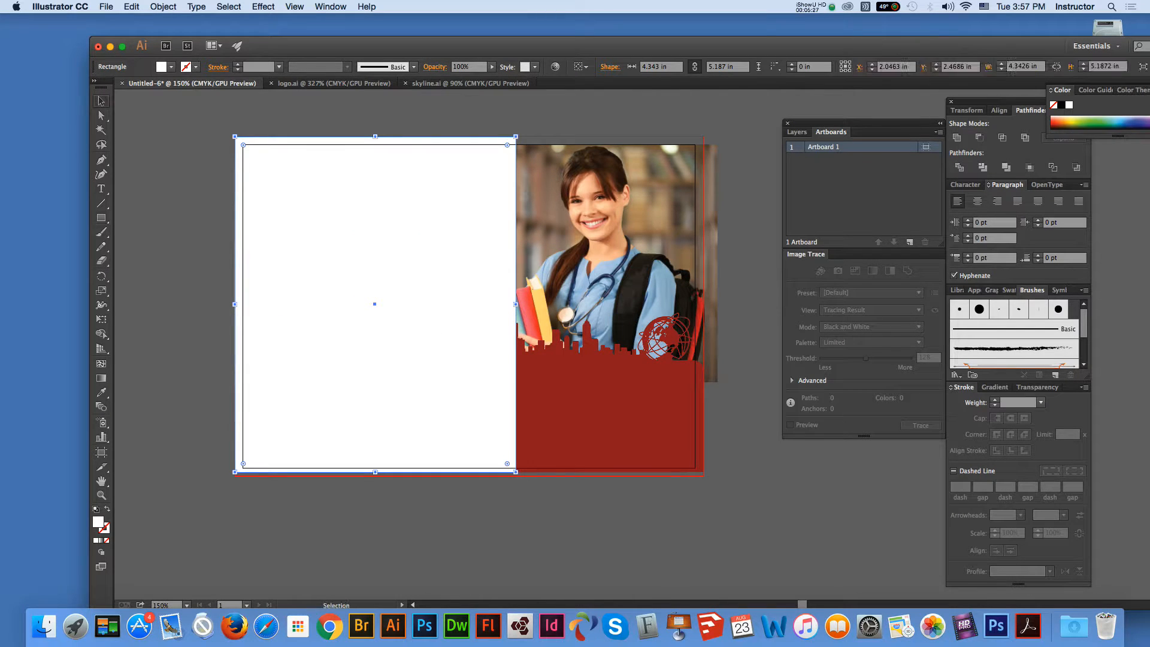
pyautogui.doubleClick(101, 377)
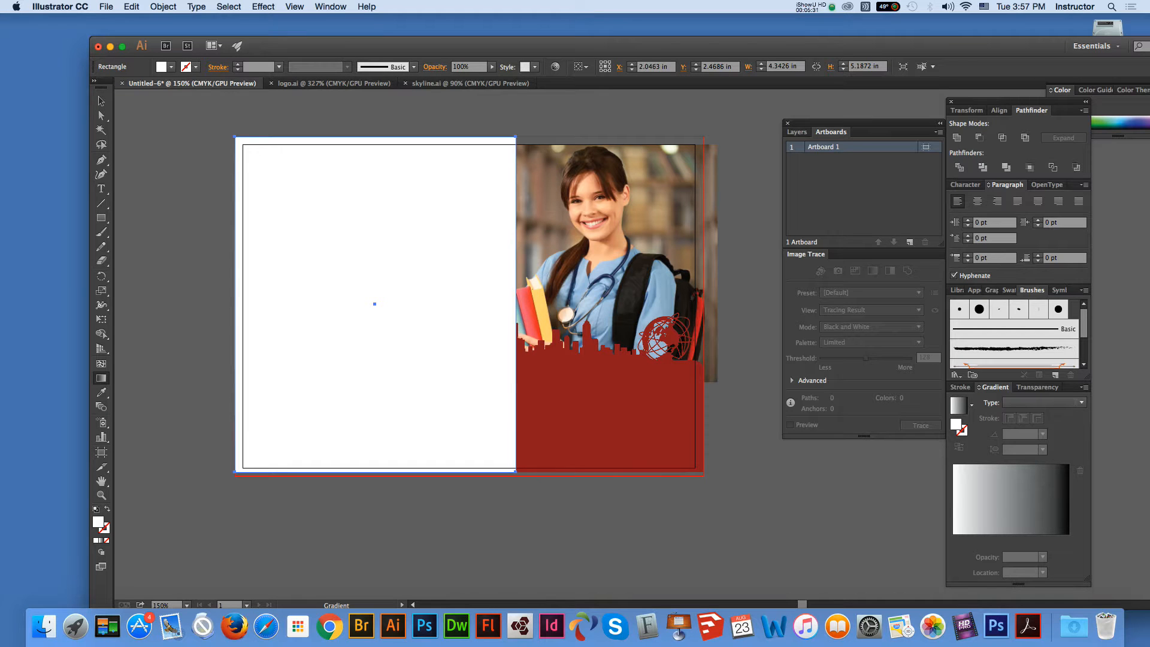
pyautogui.click(958, 406)
pyautogui.click(1068, 540)
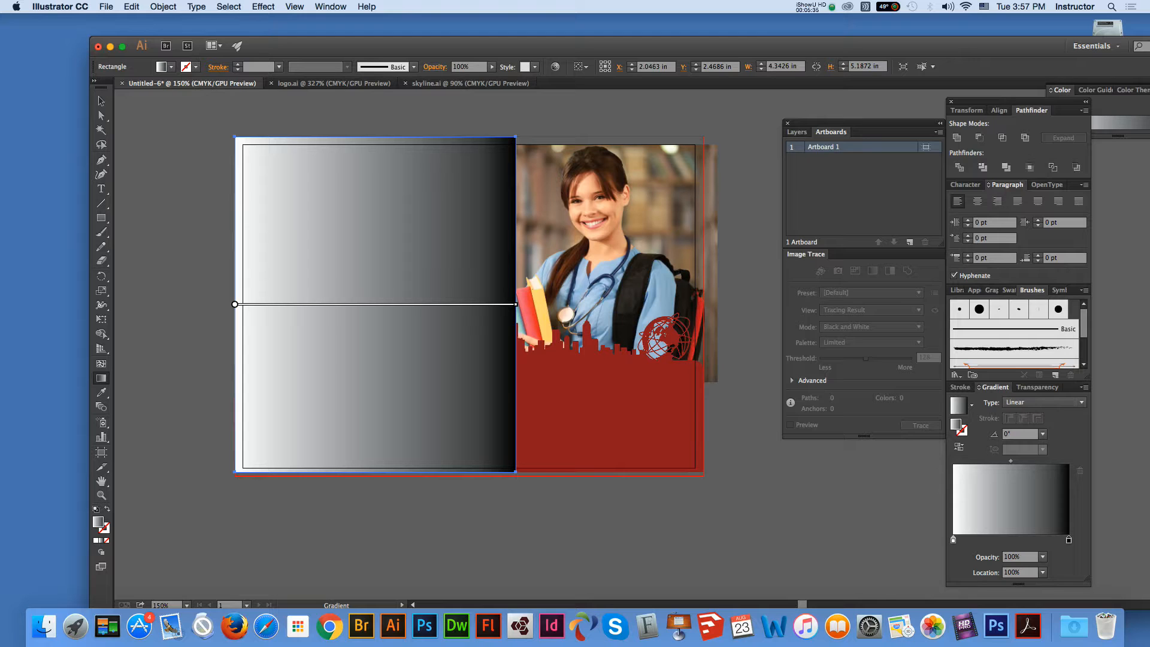
pyautogui.click(1042, 557)
pyautogui.click(1054, 426)
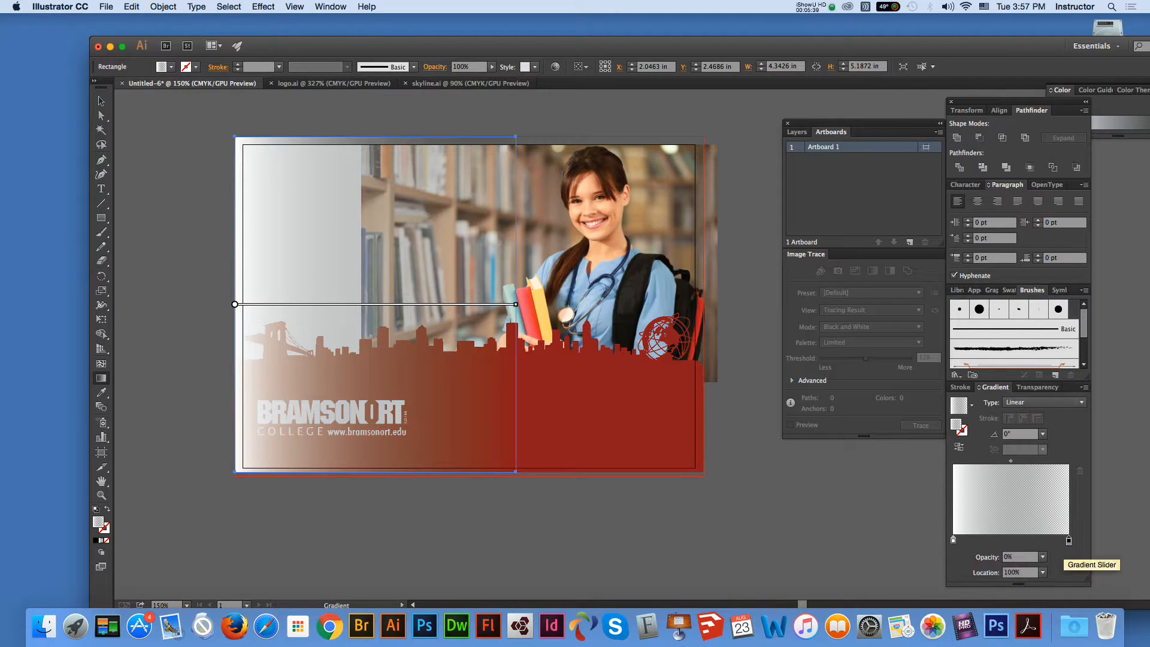
# Step: Move the transparent stop to 75.63%, make it white, and drag the left stop to about 37%
pyautogui.moveTo(1068, 540); pyautogui.dragTo(1040, 540)
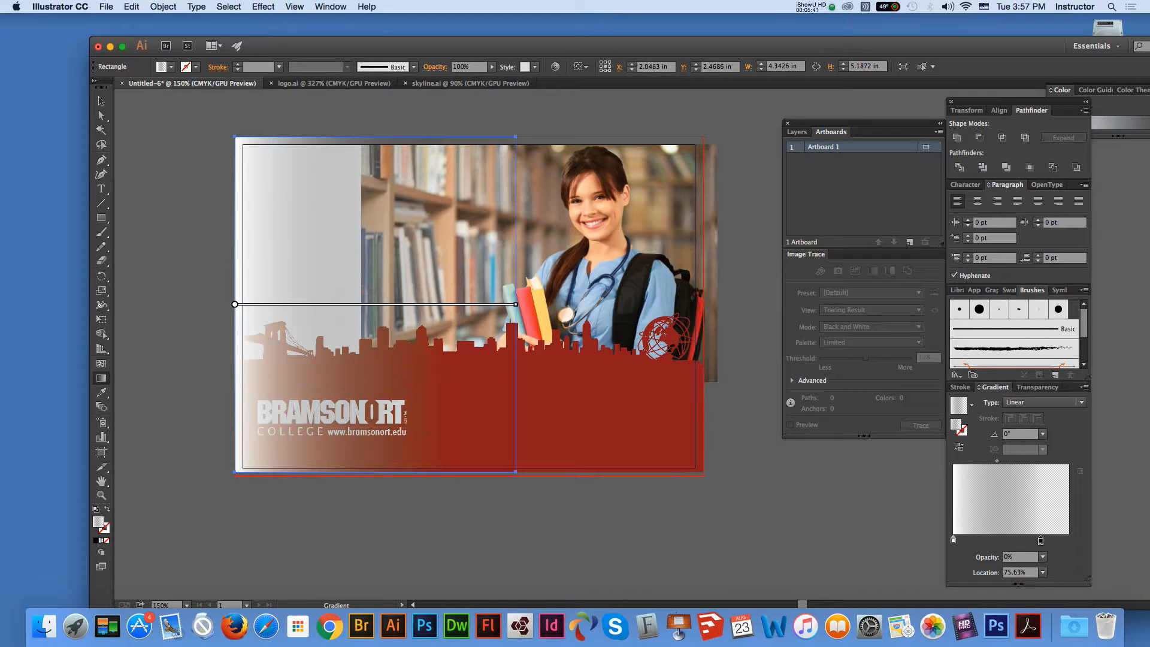
pyautogui.doubleClick(1040, 540)
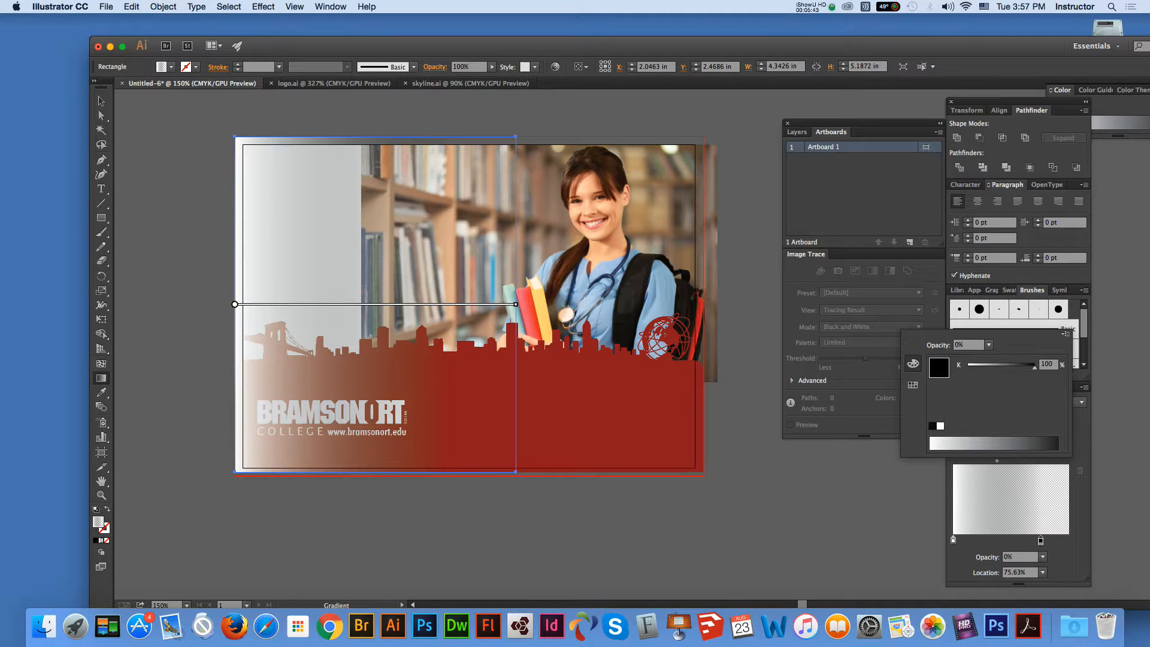
pyautogui.click(940, 426)
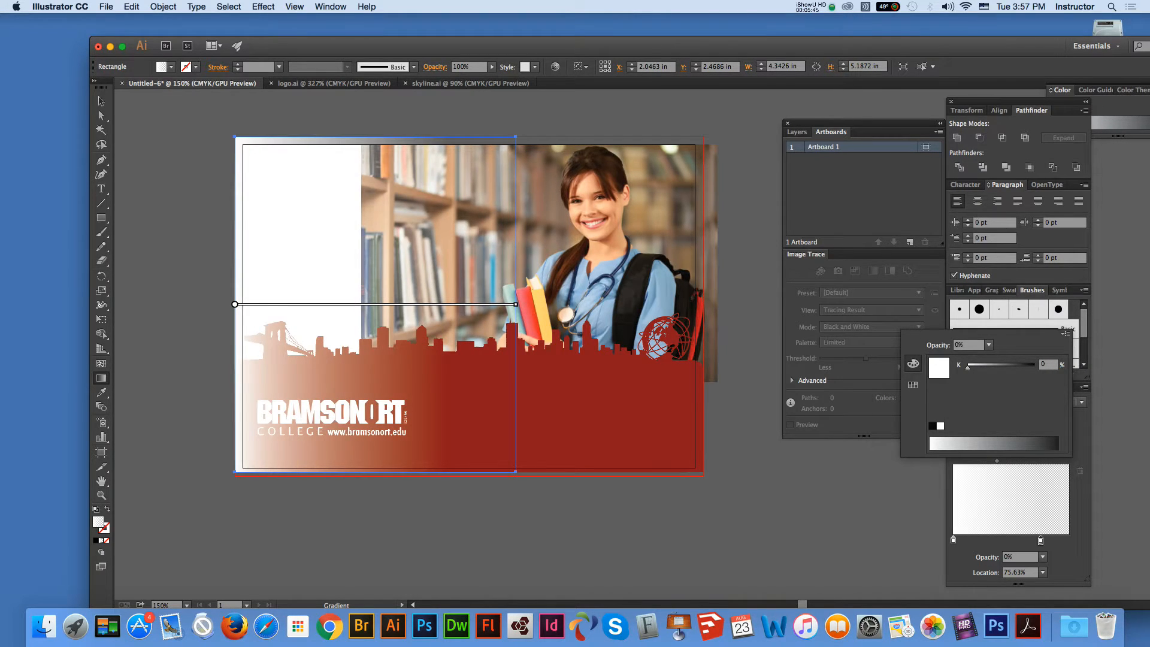
pyautogui.press('Escape')
pyautogui.moveTo(953, 539); pyautogui.dragTo(1056, 540)
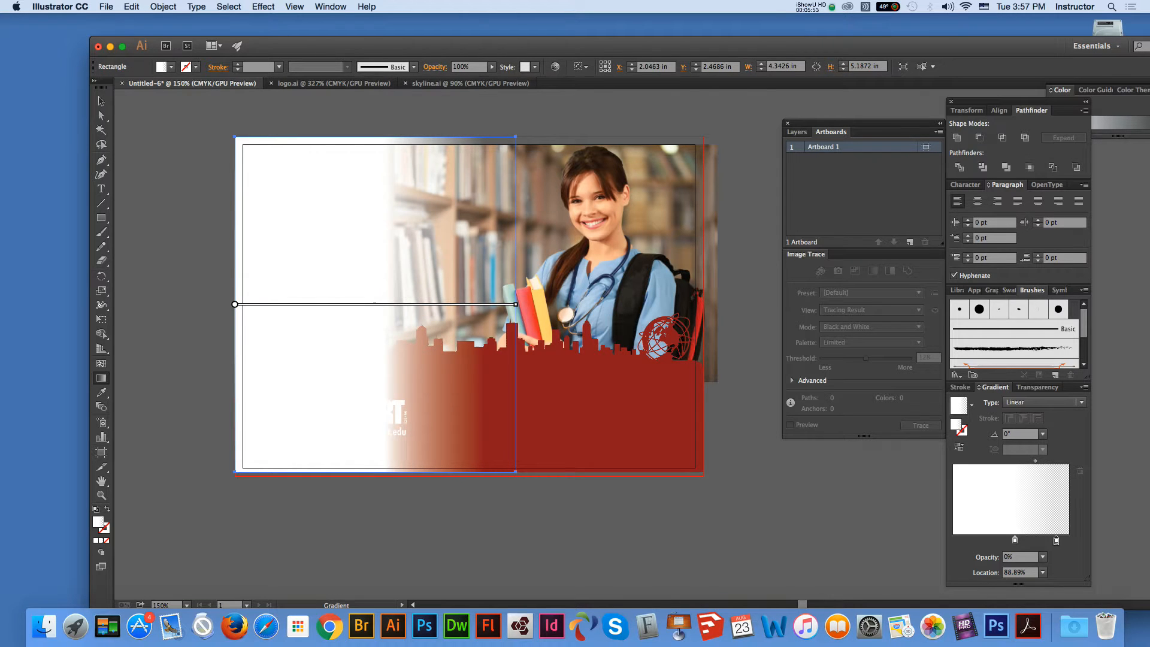
pyautogui.click(101, 102)
pyautogui.click(566, 398)
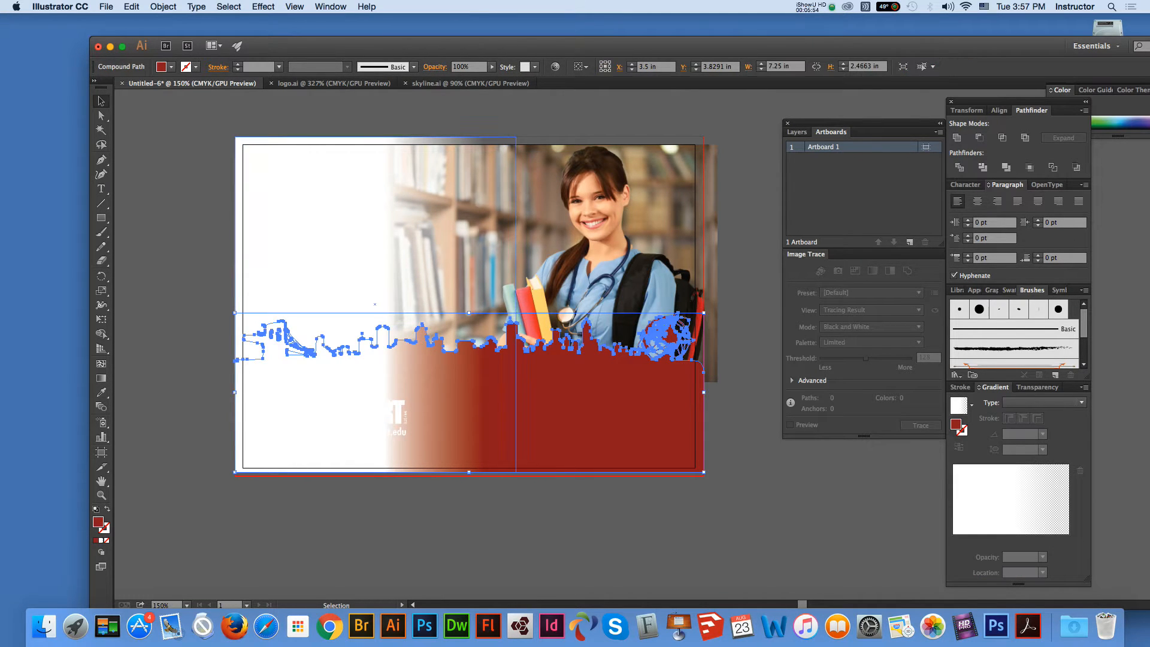
pyautogui.click(359, 311)
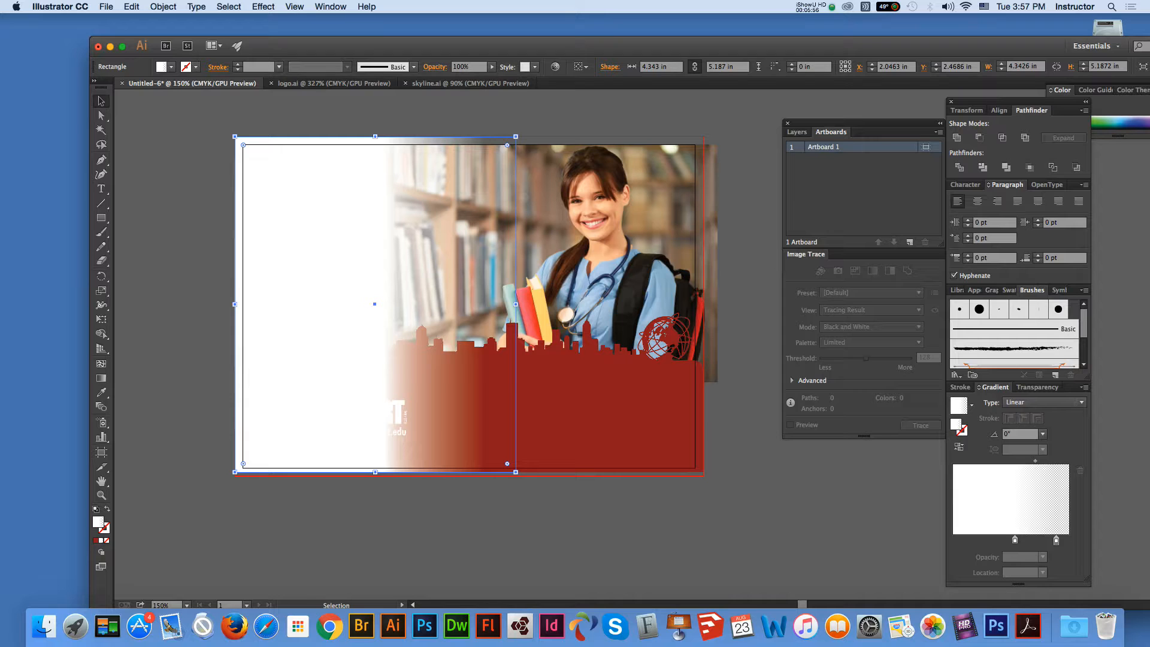
# Step: Send the library photo and white fade rectangle behind the red skyline to reveal the logo
pyautogui.keyDown('shift'); pyautogui.click(599, 252); pyautogui.keyUp('shift')
pyautogui.rightClick(606, 236)
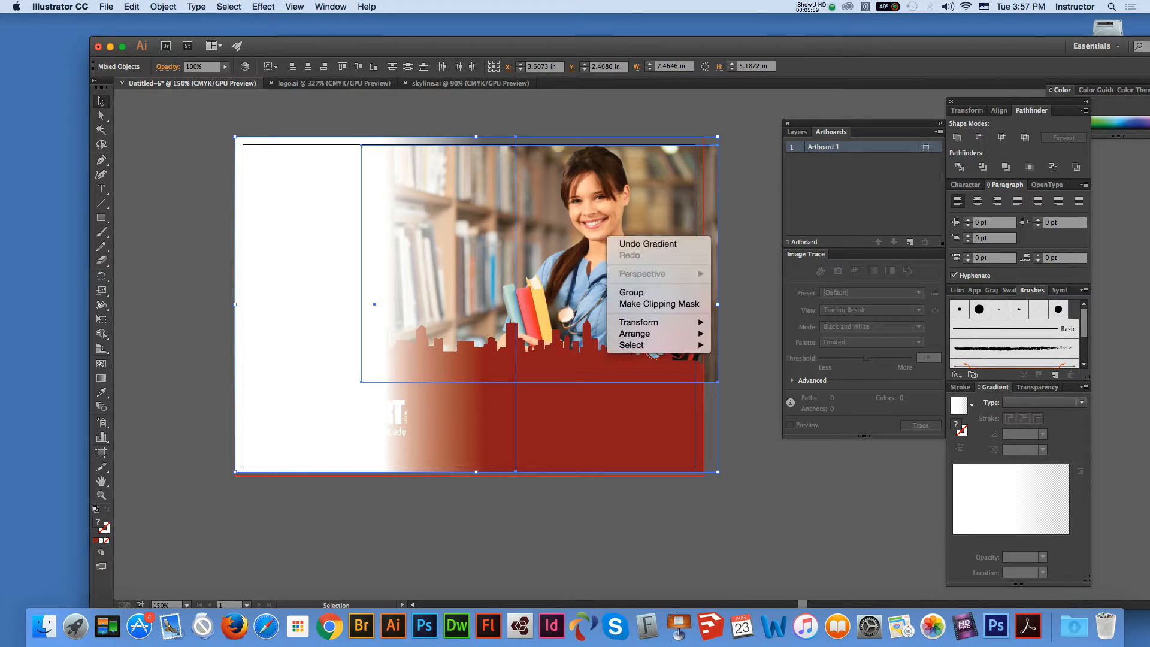
pyautogui.moveTo(658, 333)
pyautogui.click(750, 368)
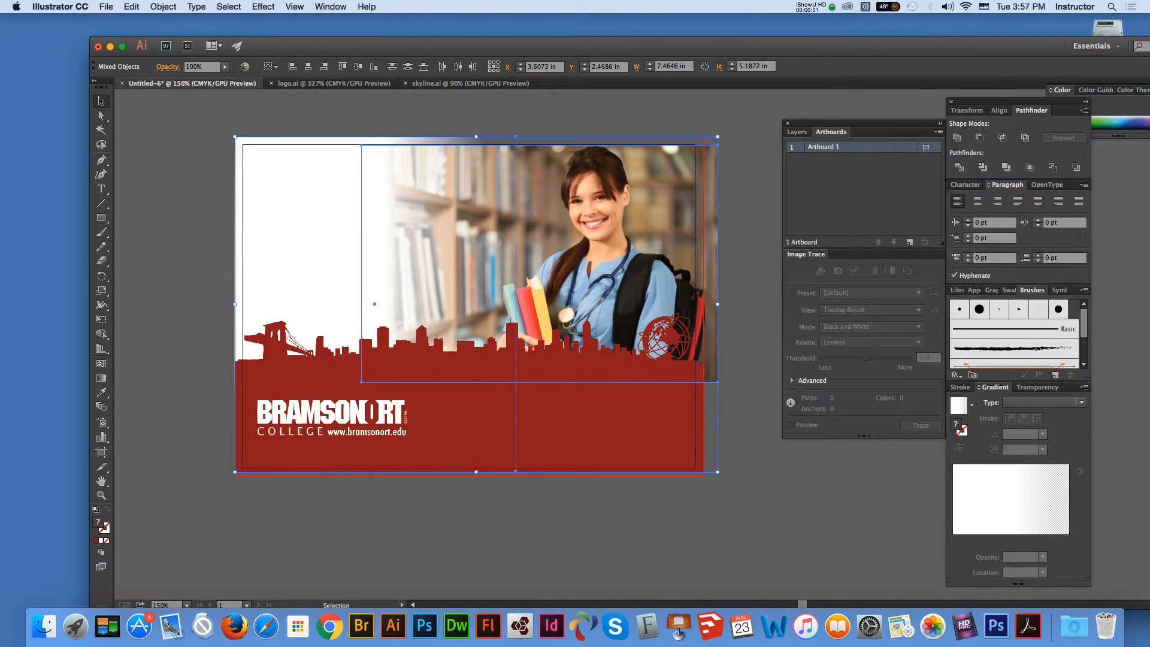
pyautogui.click(750, 368)
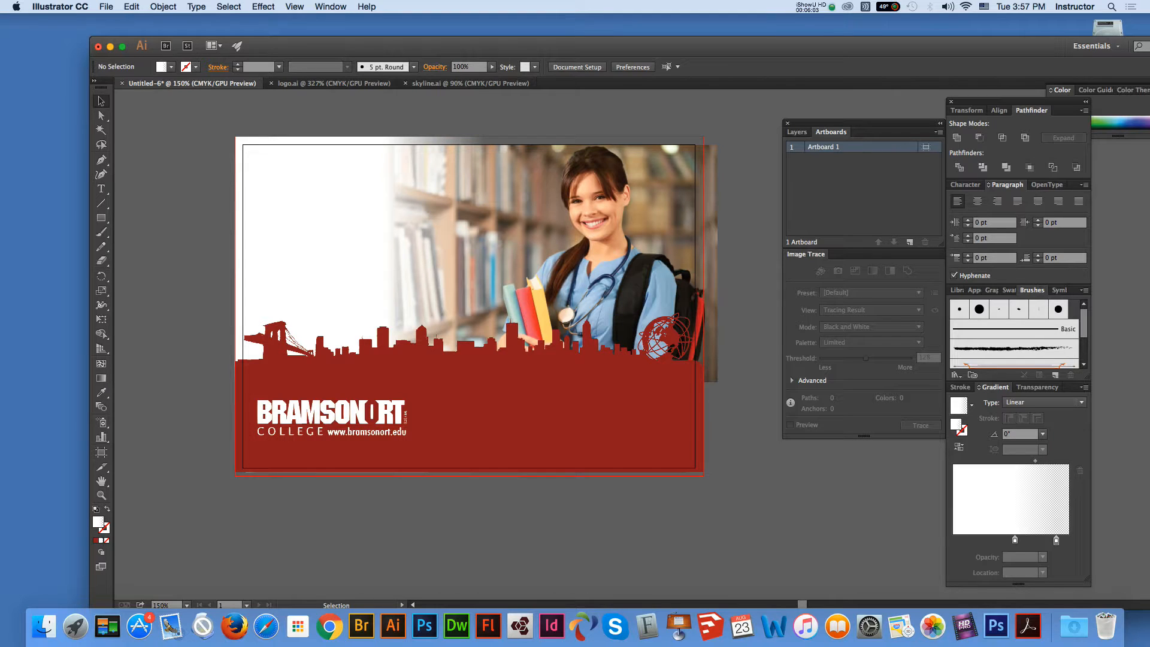
# Step: Nudge the photo up to the artboard top and shrink it slightly from its corner
pyautogui.click(635, 252)
pyautogui.hotkey('shift', 'Up')
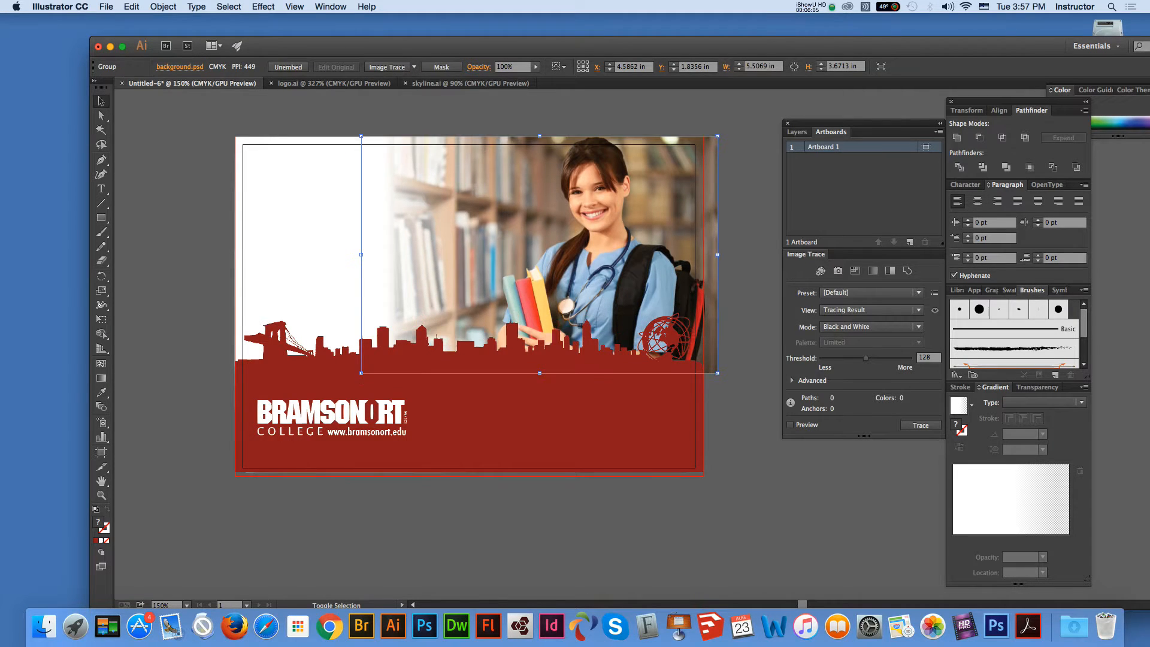
pyautogui.moveTo(718, 136); pyautogui.dragTo(716, 137)
pyautogui.click(743, 174)
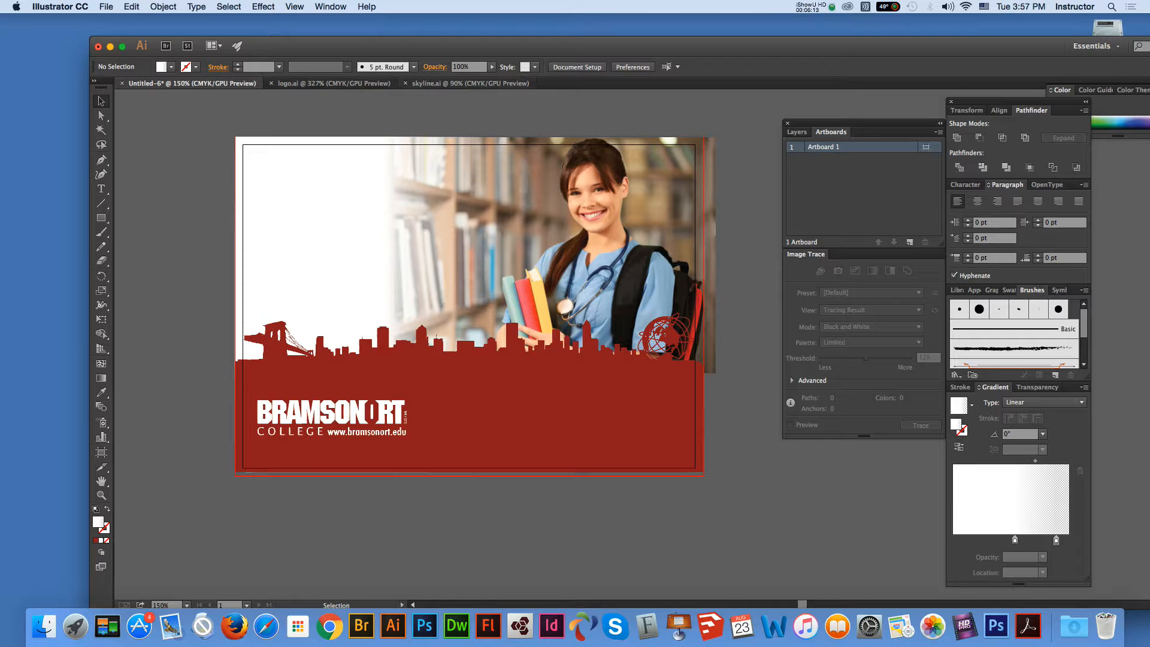
# Step: Close skyline.ai, return to the postcard, and draw a thin strip along the top of the red band
pyautogui.click(470, 83)
pyautogui.press('super+w')
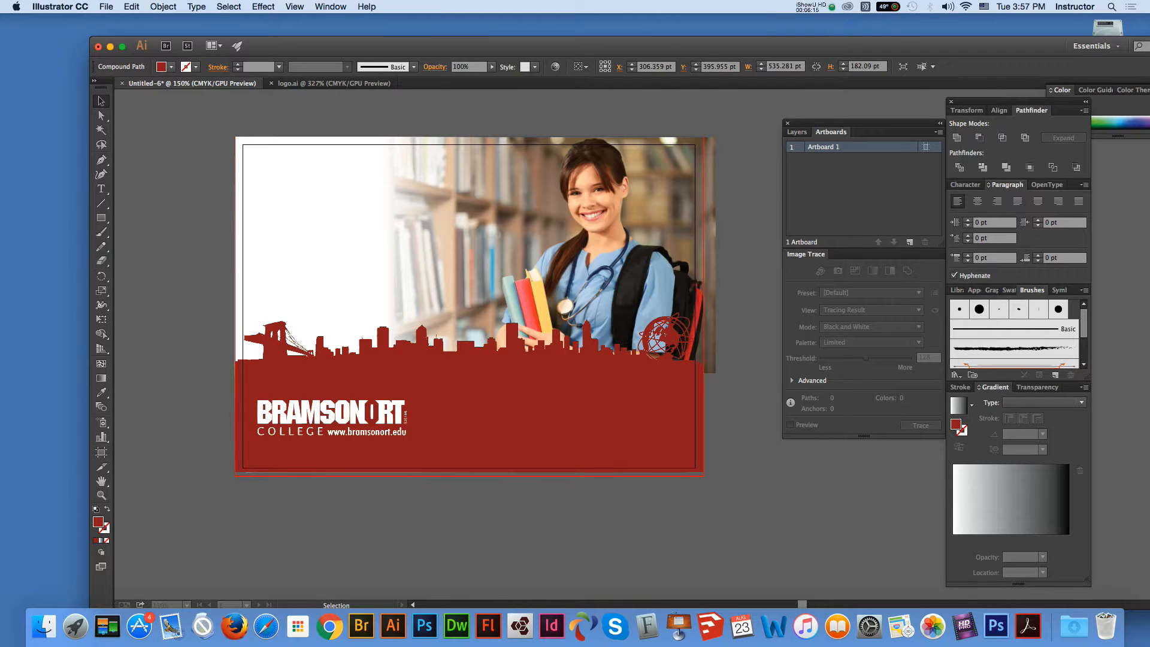
pyautogui.click(333, 83)
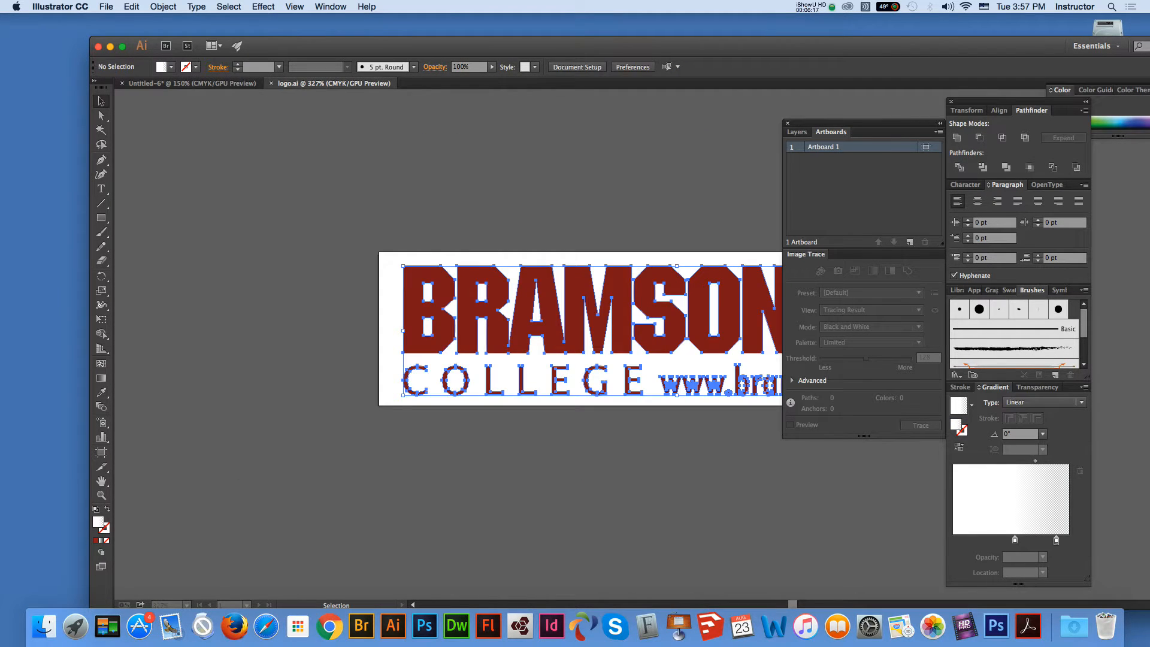
pyautogui.click(192, 83)
pyautogui.moveTo(384, 46); pyautogui.dragTo(340, 74)
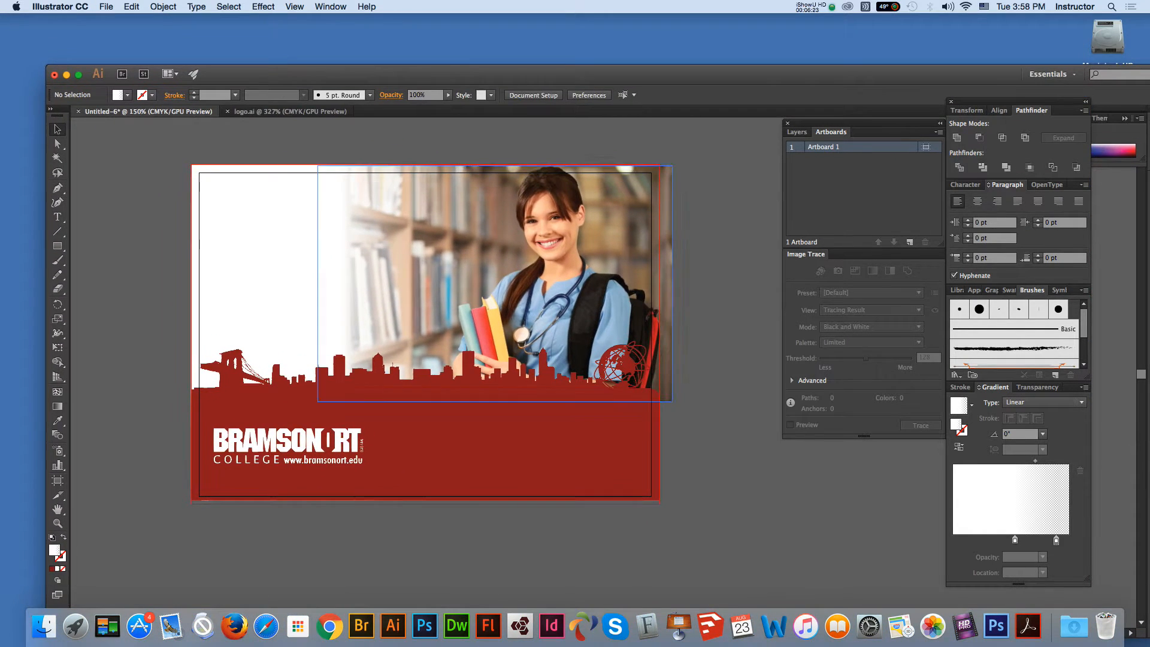
pyautogui.press('m')
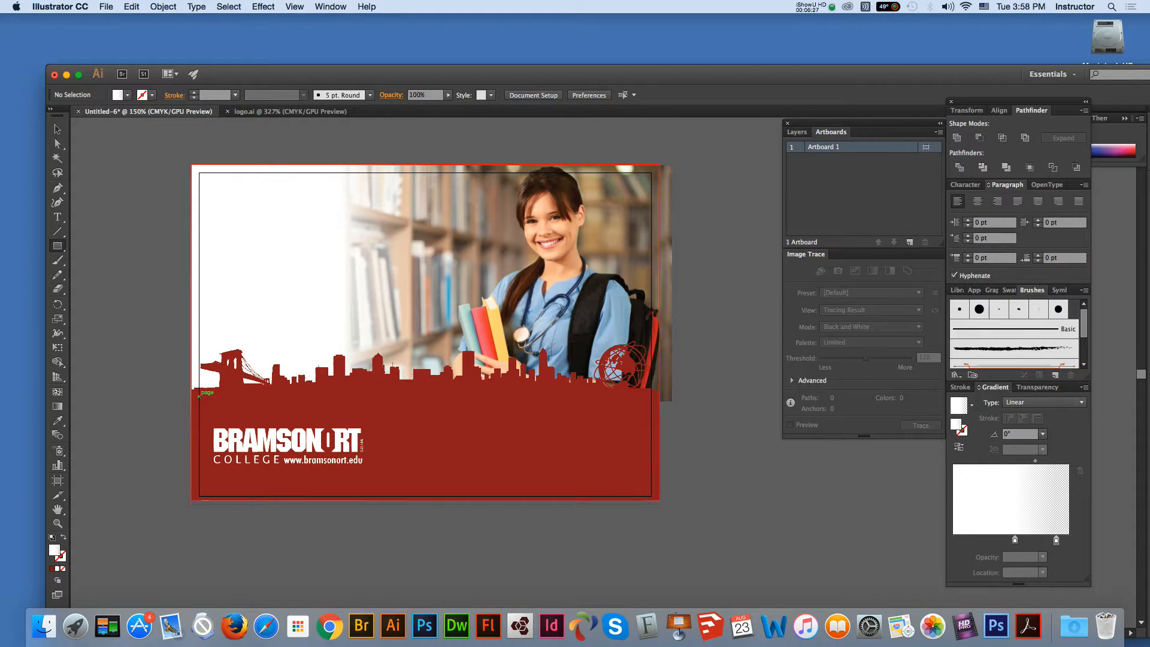
pyautogui.moveTo(198, 395); pyautogui.dragTo(652, 418)
# Step: Stretch the strip to the full 7.25 in width and fill it with yellow #FFD939
pyautogui.click(57, 129)
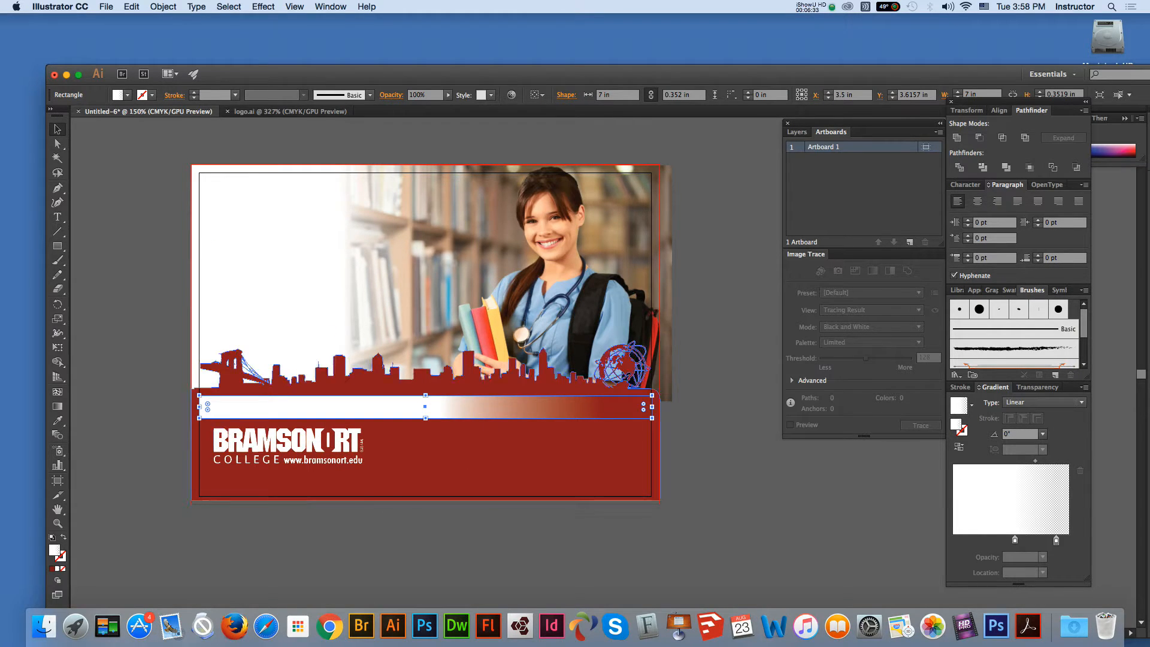
pyautogui.moveTo(199, 418); pyautogui.dragTo(191, 420)
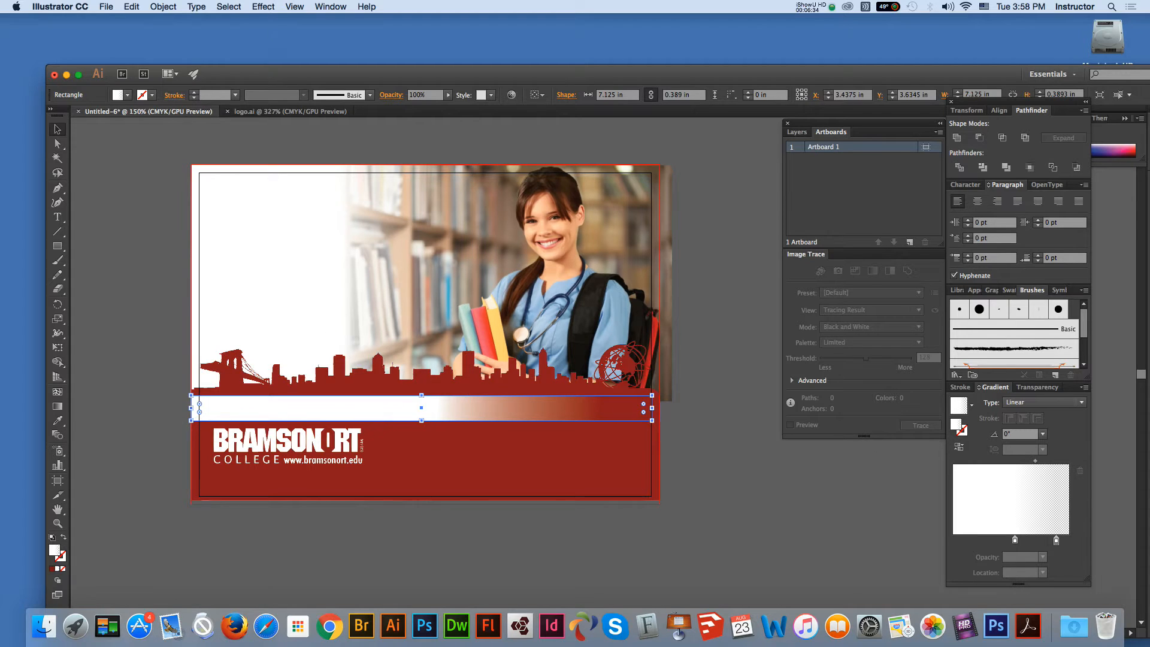
pyautogui.moveTo(652, 419); pyautogui.dragTo(659, 424)
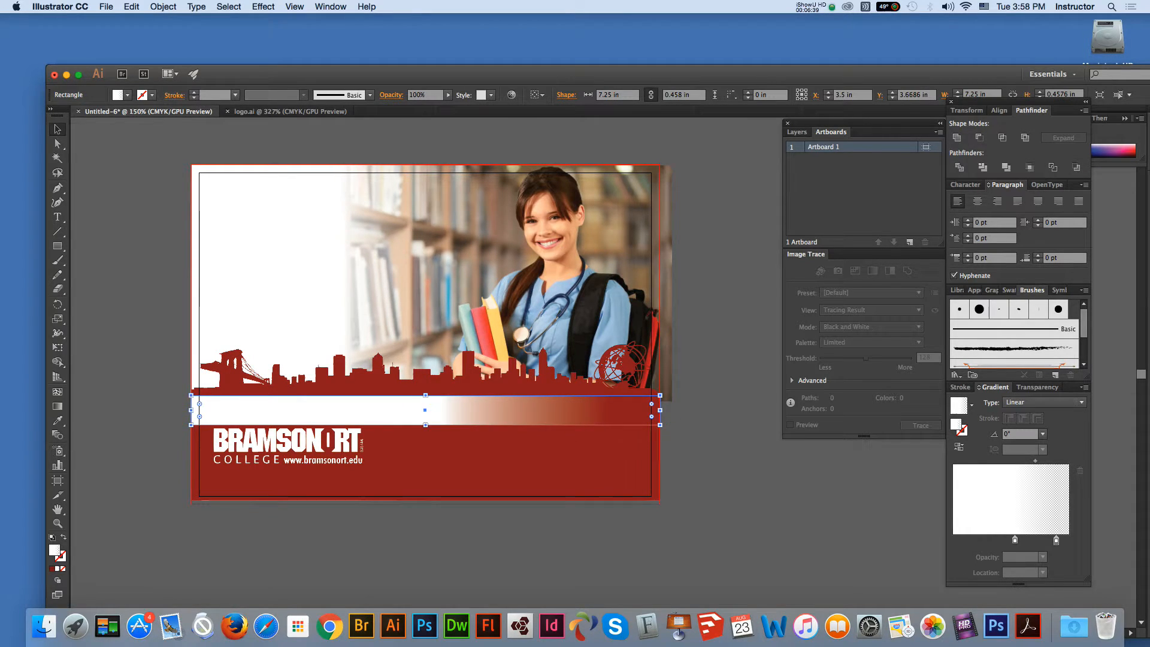
pyautogui.doubleClick(54, 549)
pyautogui.click(553, 347)
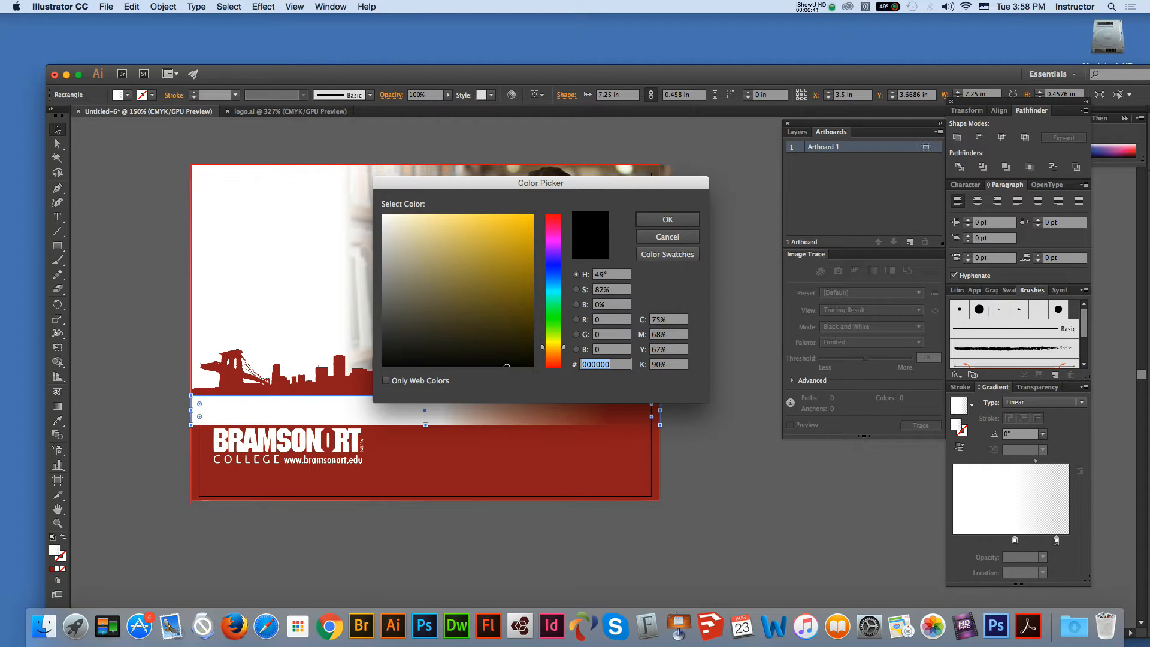
pyautogui.write('FFD939')
pyautogui.click(667, 220)
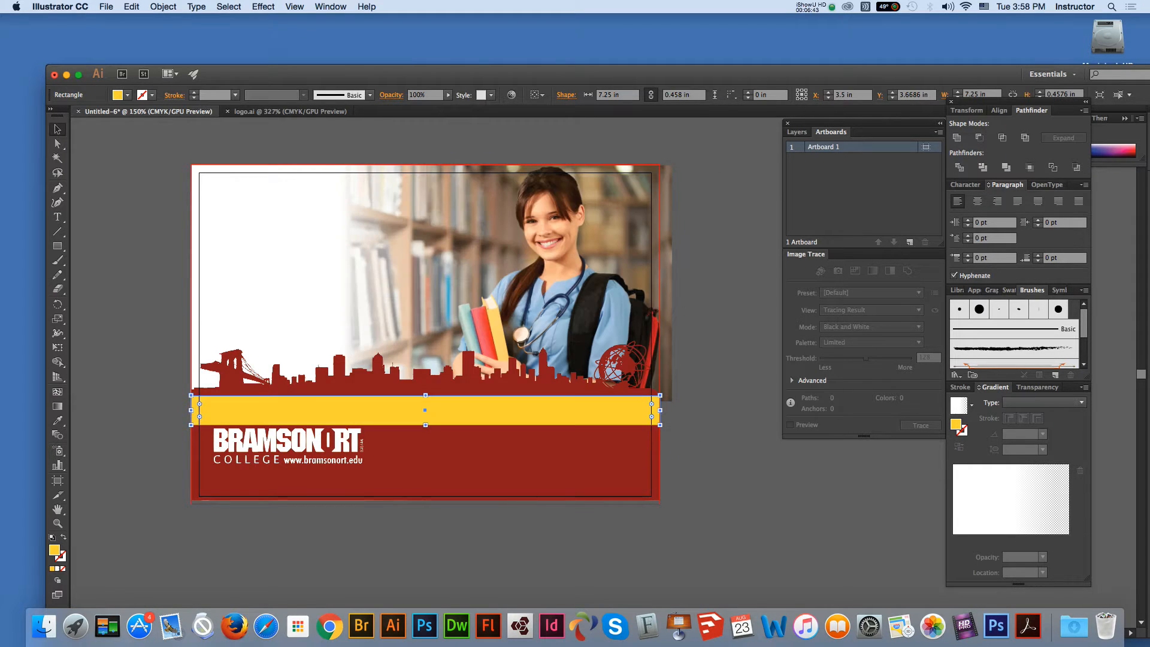
# Step: Undo an accidental skyline move, reselect the logo, and make the yellow bar slightly taller
pyautogui.click(144, 407)
pyautogui.click(321, 442)
pyautogui.moveTo(327, 431); pyautogui.dragTo(314, 453)
pyautogui.press('super+z')
pyautogui.click(316, 443)
pyautogui.click(317, 413)
pyautogui.moveTo(425, 424); pyautogui.dragTo(425, 429)
pyautogui.press('super+shift+a')
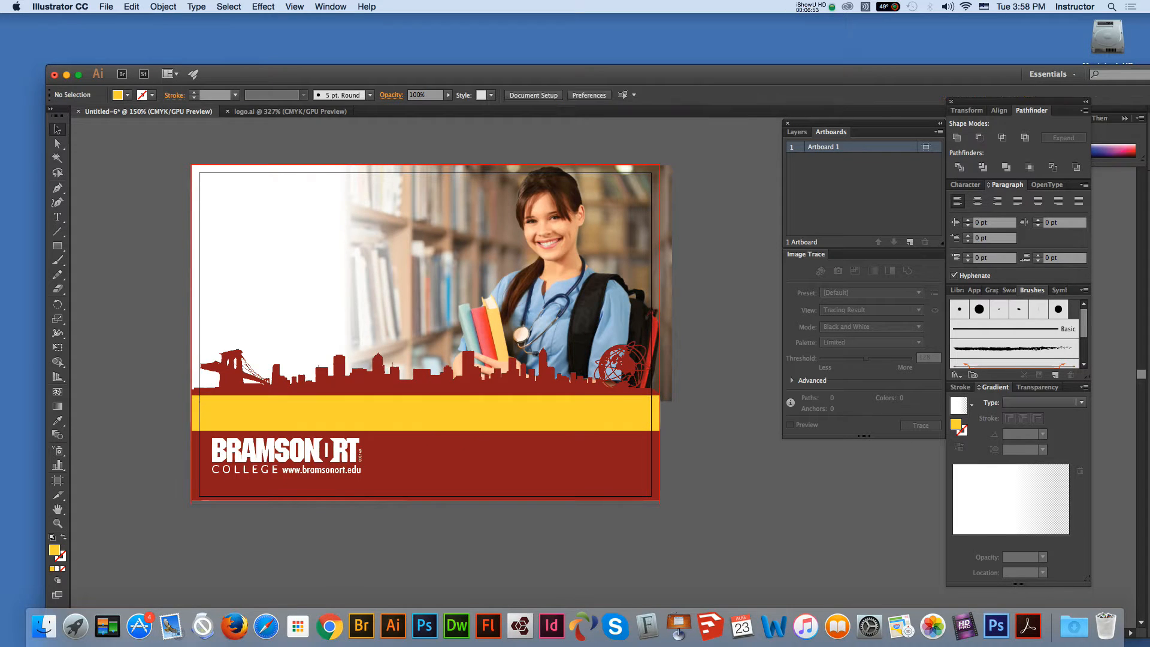
# Step: Type the headline 'Become Our Next Graduate!' below the postcard and enlarge it to 26 pt
pyautogui.press('t')
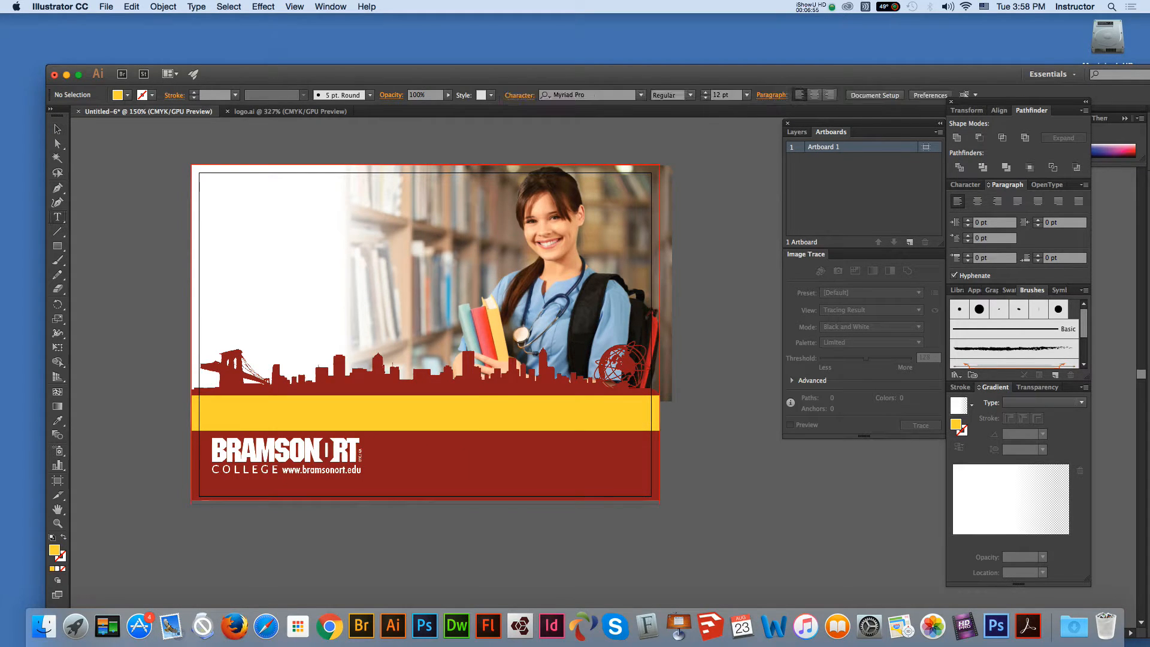
pyautogui.click(200, 264)
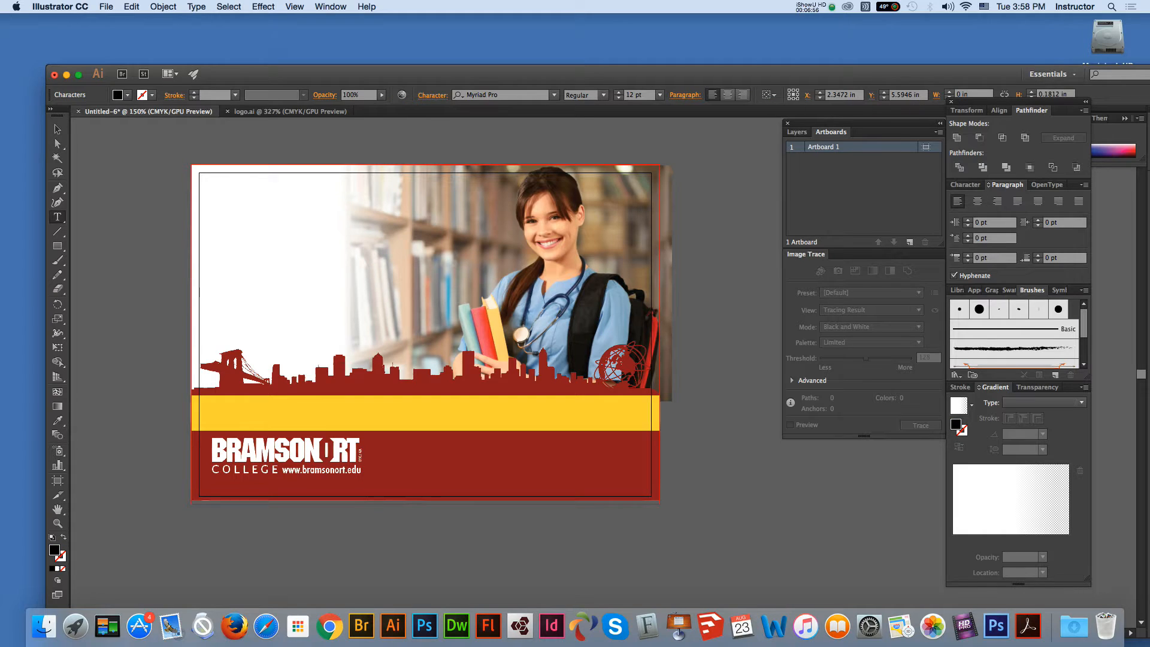
pyautogui.write('Become o')
pyautogui.press('BackSpace')
pyautogui.write('Our Next Graduate!')
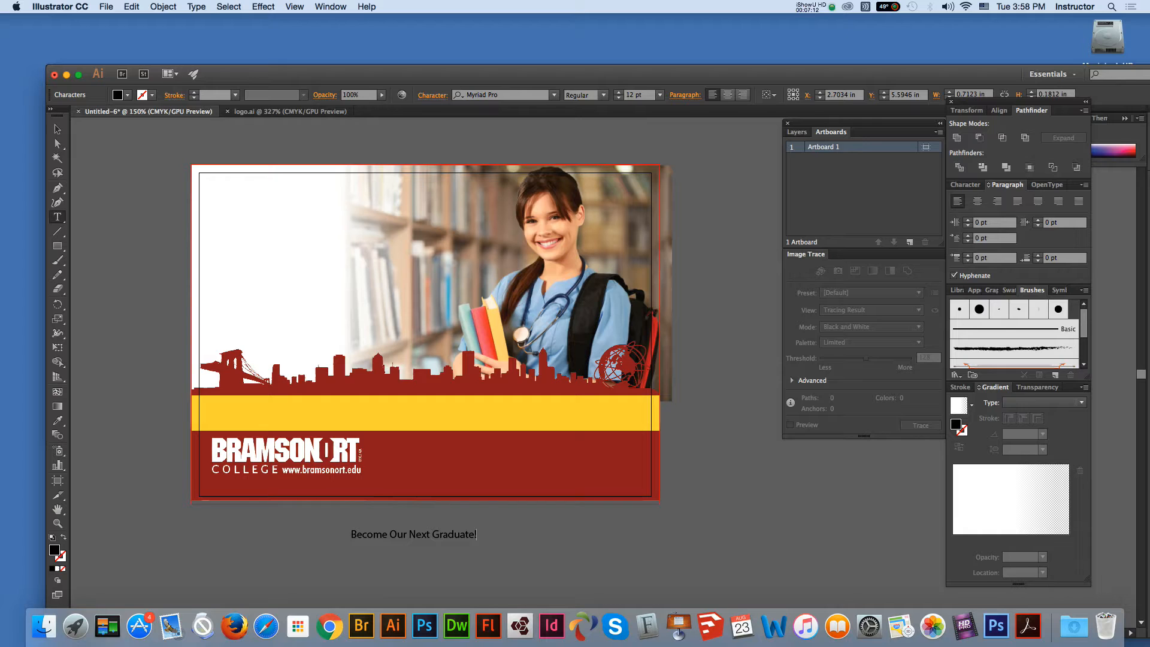
pyautogui.click(57, 129)
pyautogui.moveTo(477, 540); pyautogui.dragTo(623, 543)
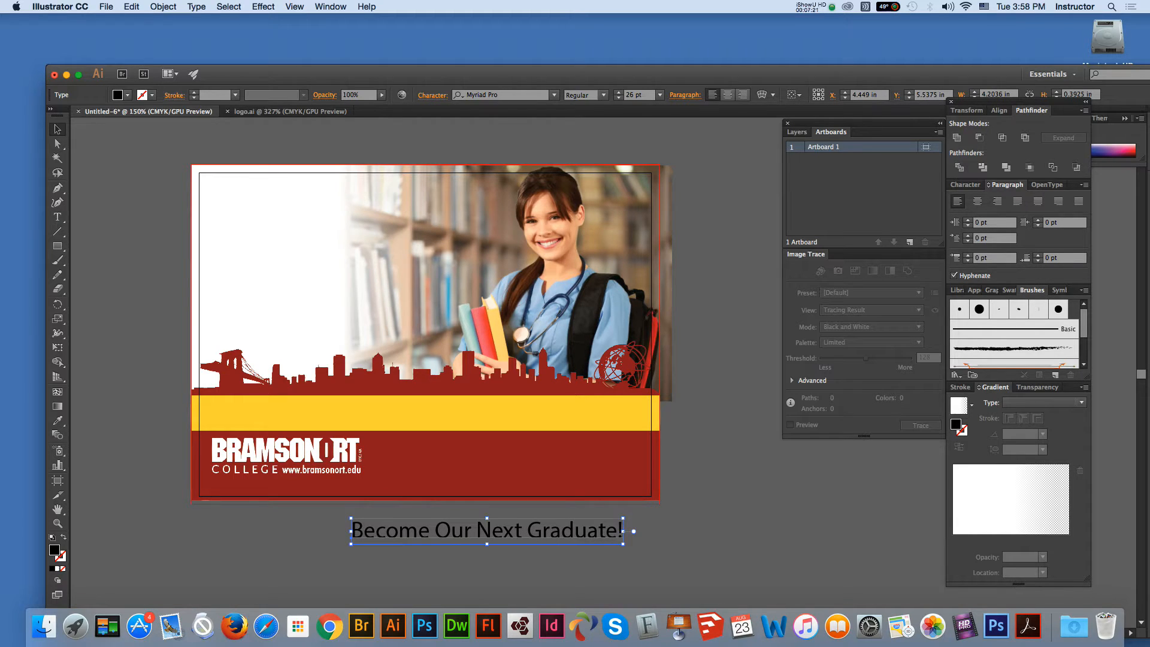
pyautogui.click(554, 95)
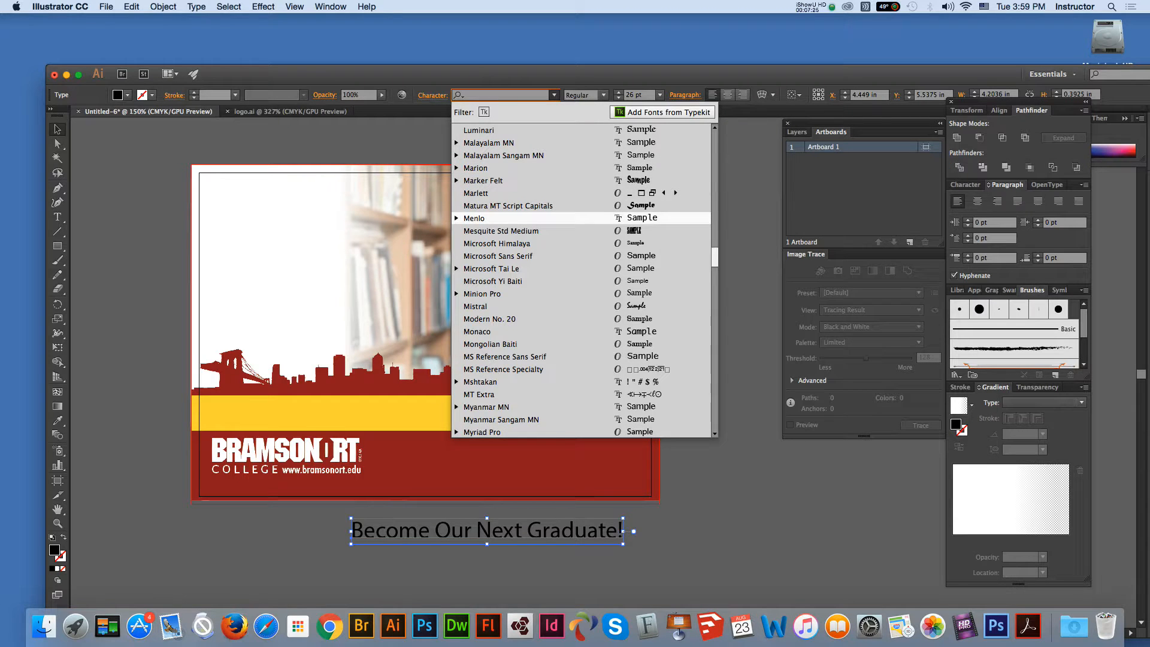
# Step: Change the headline's font to Arial Black
pyautogui.scroll(10, 581, 278)
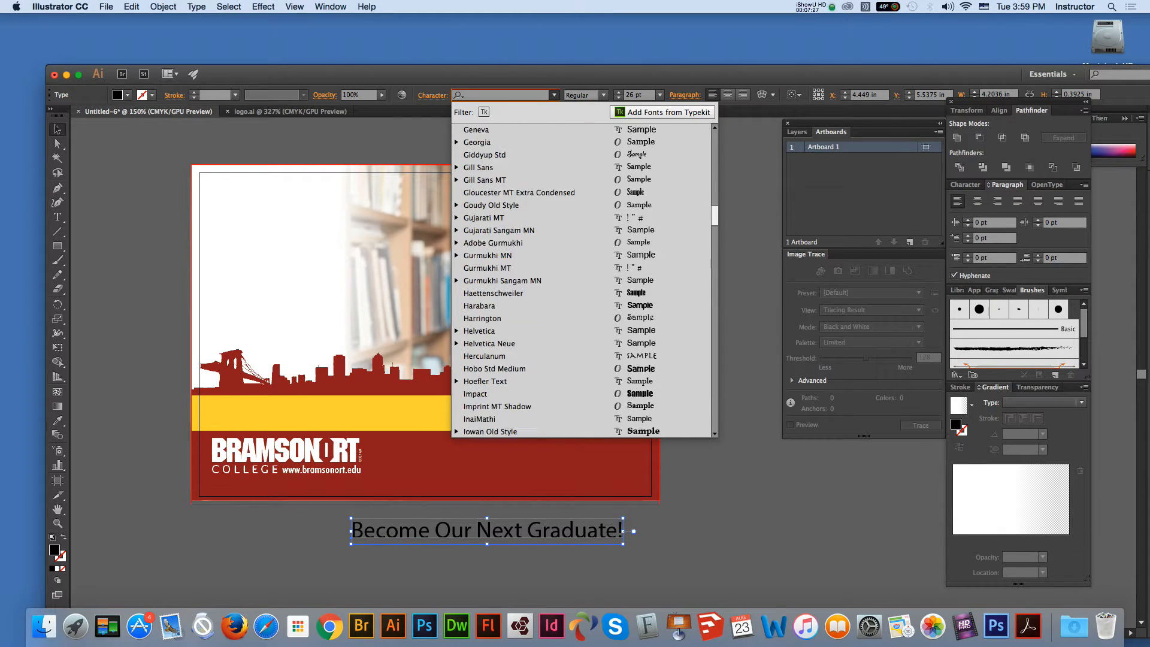
pyautogui.scroll(10, 539, 227)
pyautogui.scroll(10, 581, 279)
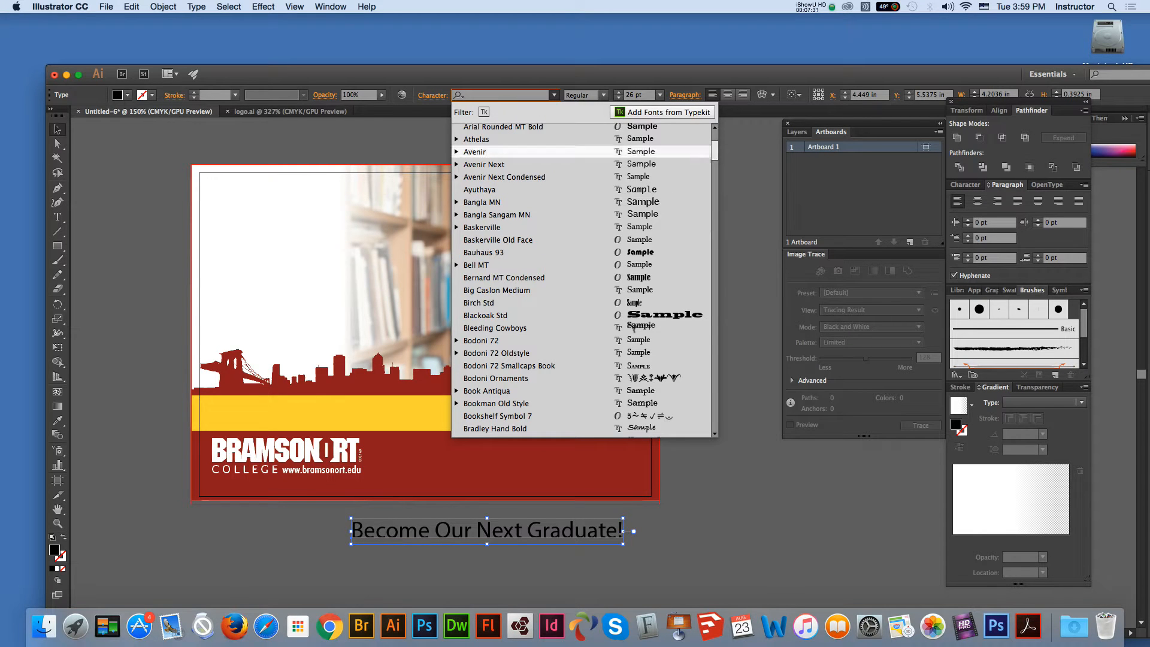
pyautogui.scroll(4, 539, 154)
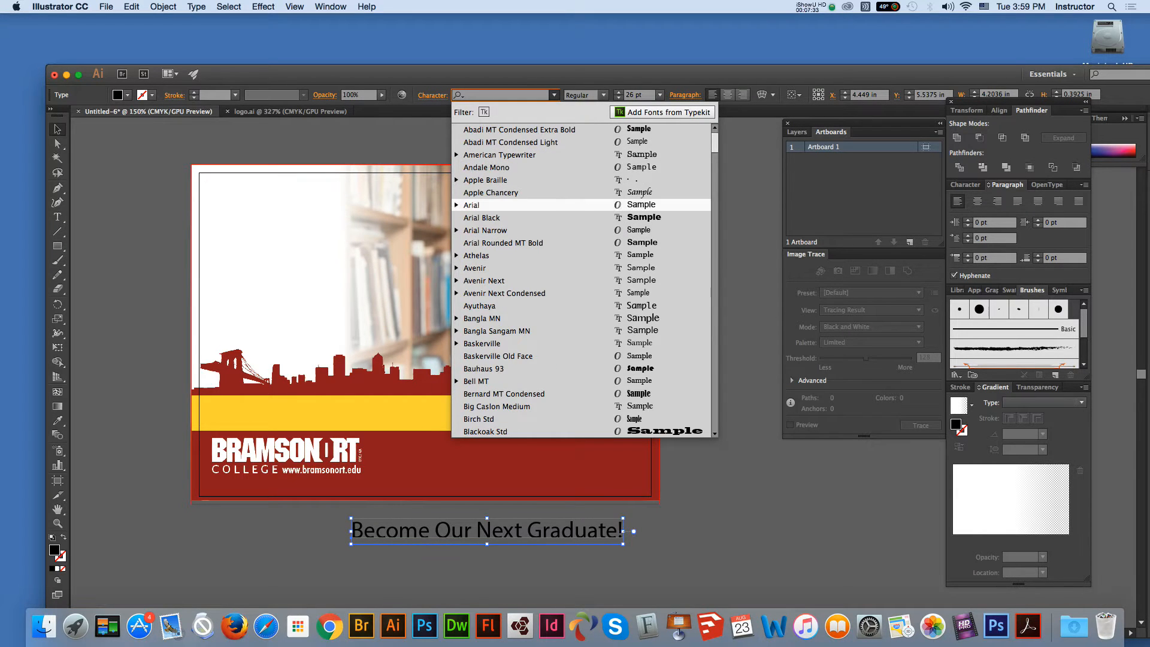
pyautogui.click(515, 218)
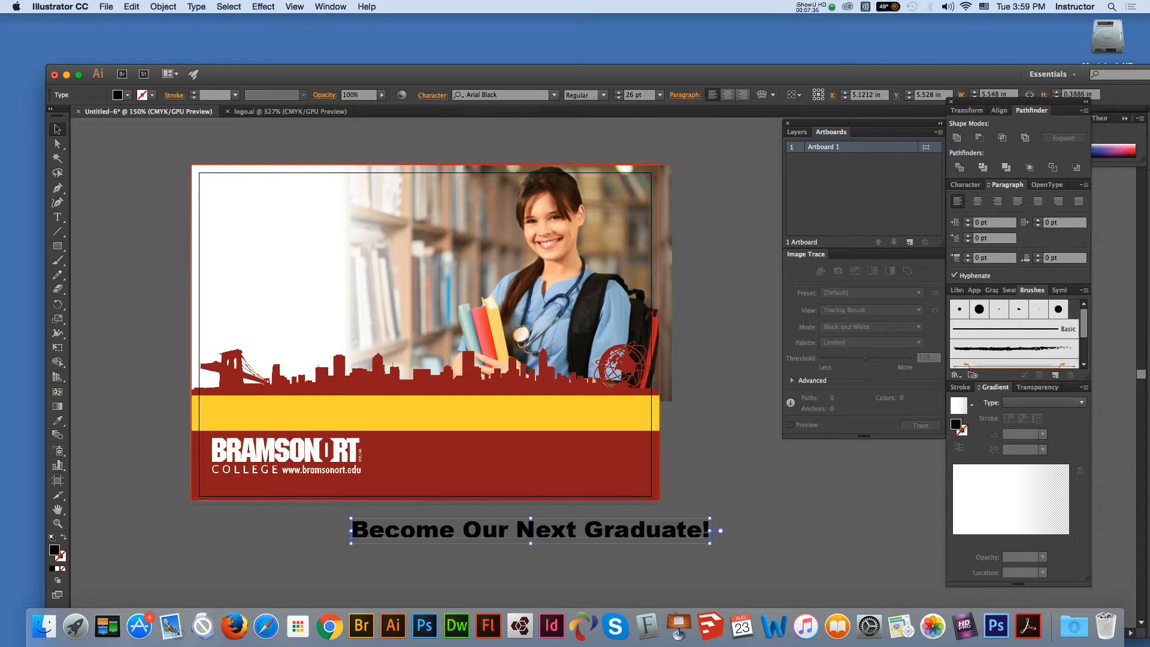
# Step: Move the headline onto the yellow band, centre it on the artboard, and nudge the logo down
pyautogui.moveTo(530, 529); pyautogui.dragTo(434, 412)
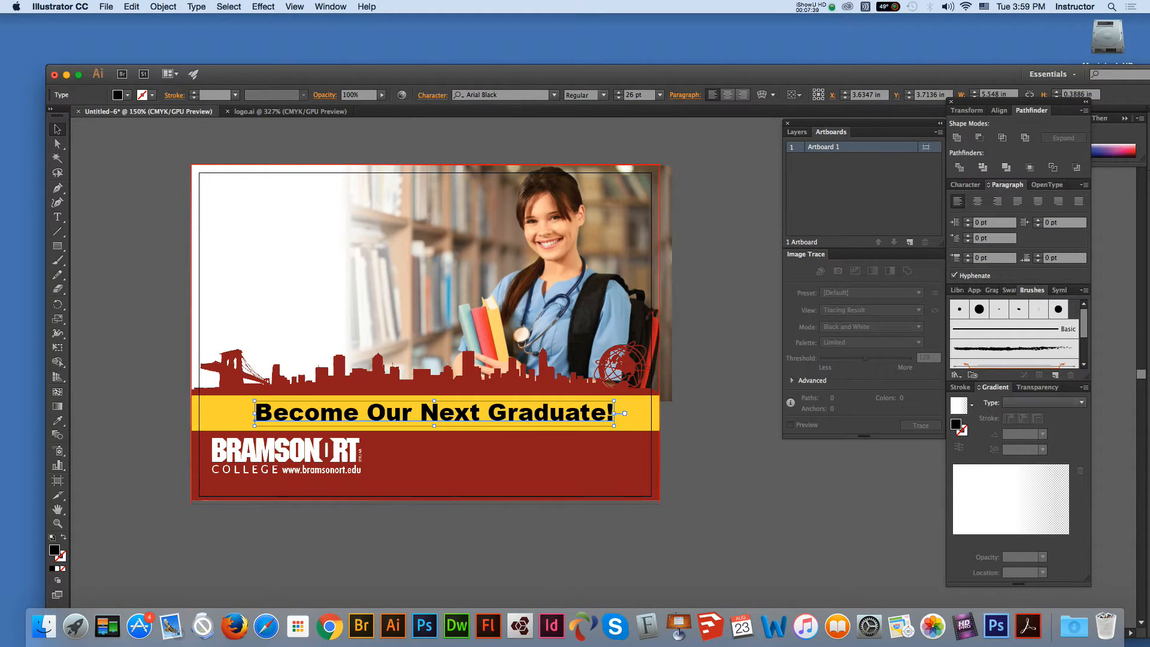
pyautogui.click(794, 95)
pyautogui.click(827, 134)
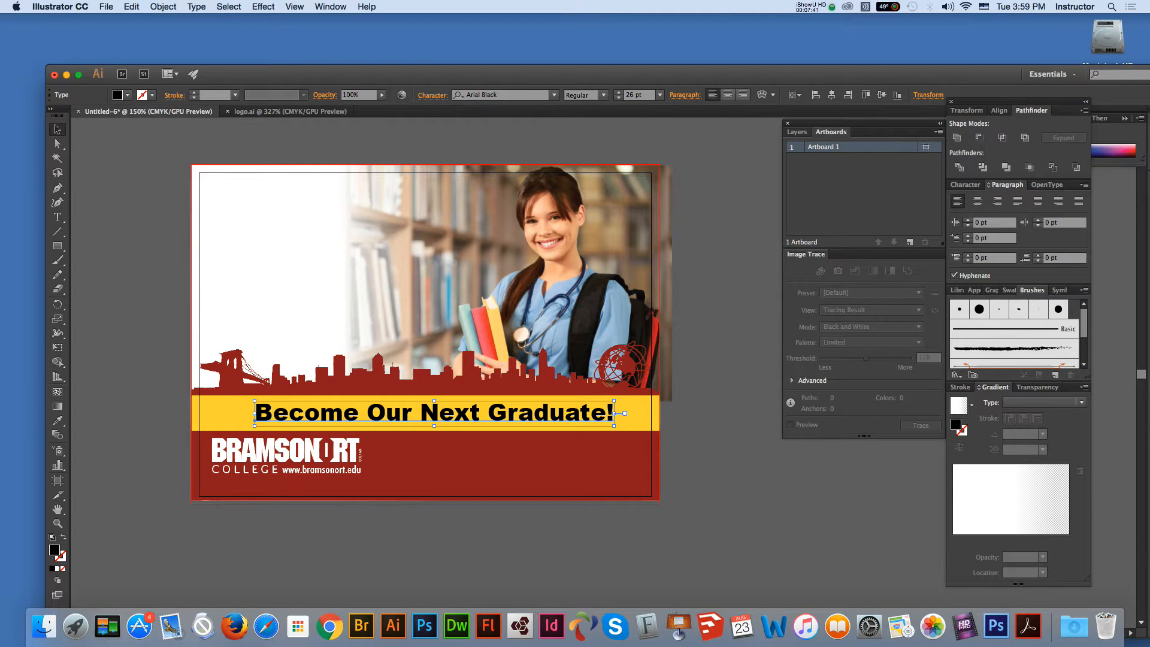
pyautogui.click(832, 95)
pyautogui.press('super+shift+a')
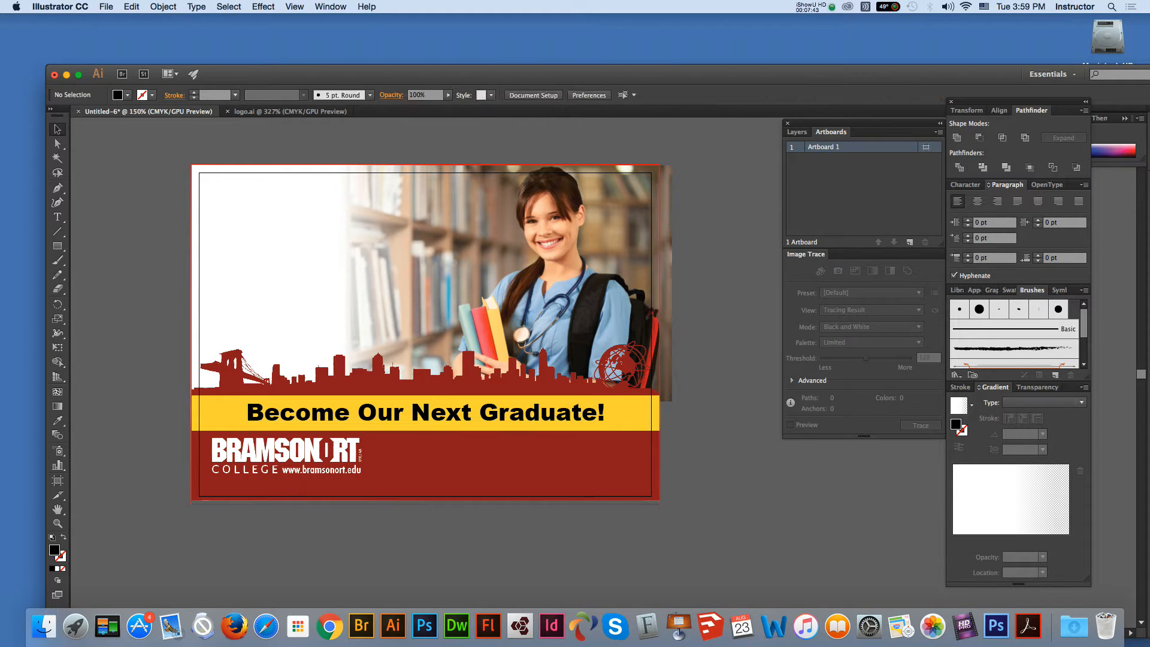
pyautogui.click(319, 461)
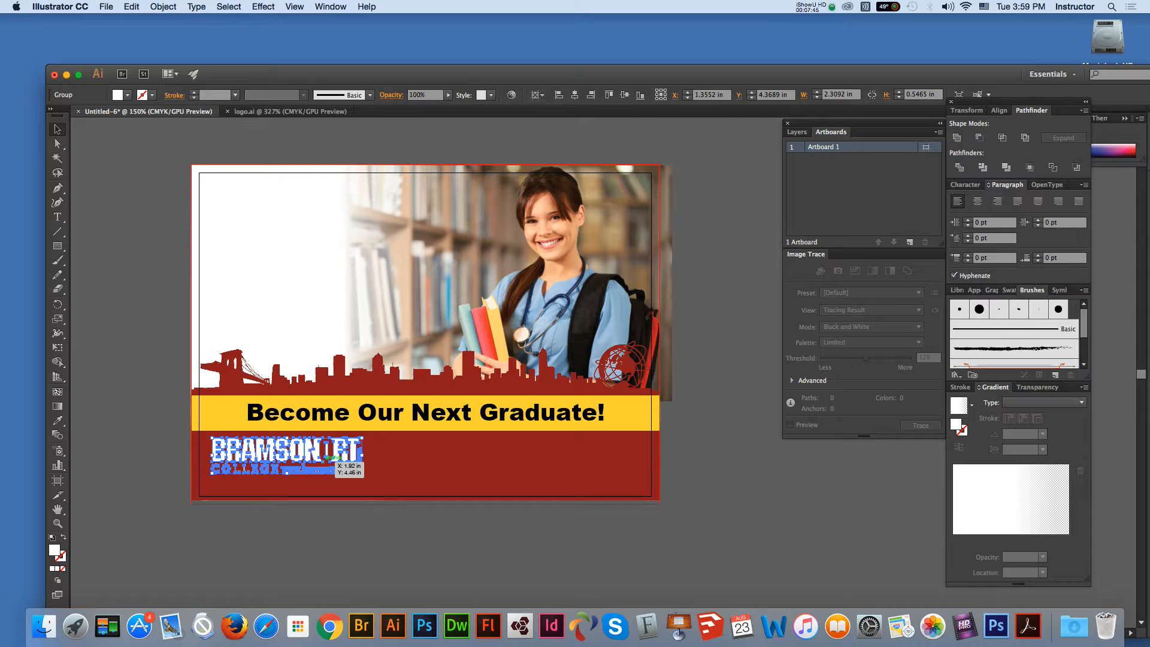
pyautogui.press('Down')
pyautogui.press('Down')
pyautogui.press('Down')
pyautogui.press('Down')
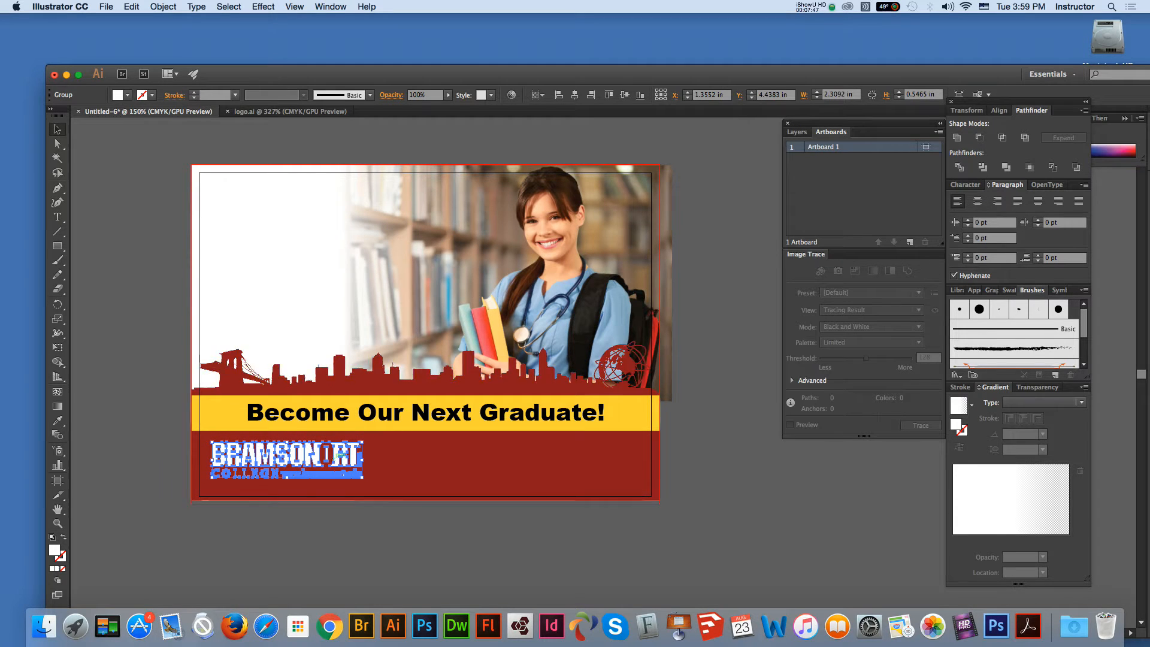
pyautogui.press('super+shift+a')
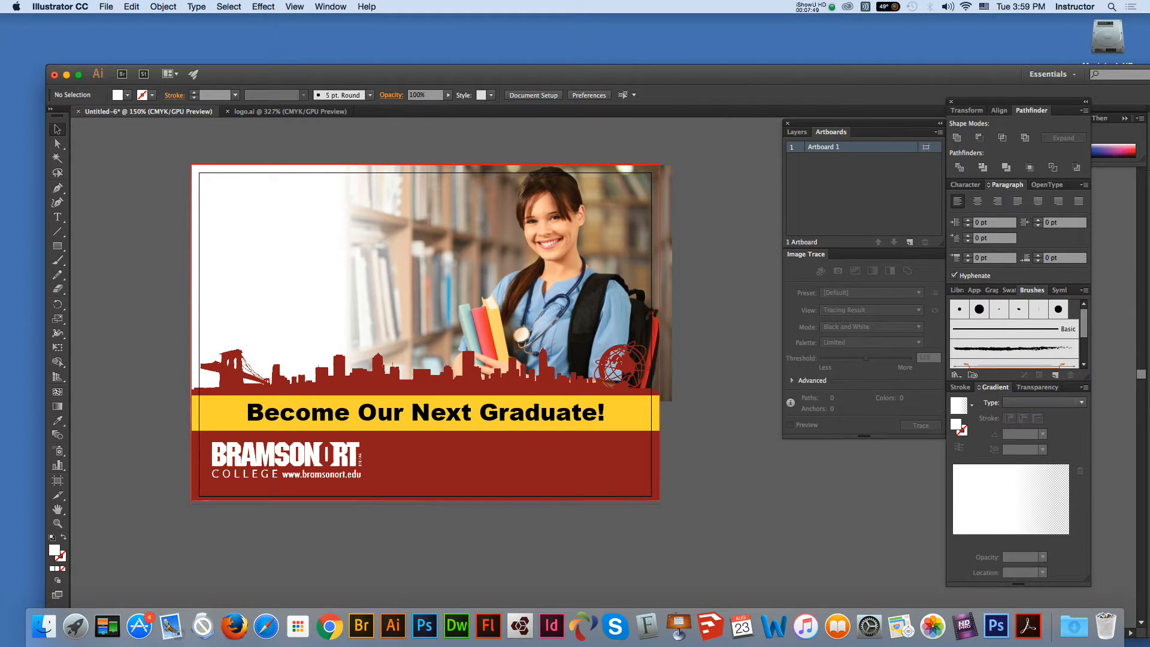
# Step: Choose the Rounded Rectangle tool with stroke only and no fill
pyautogui.click(57, 245)
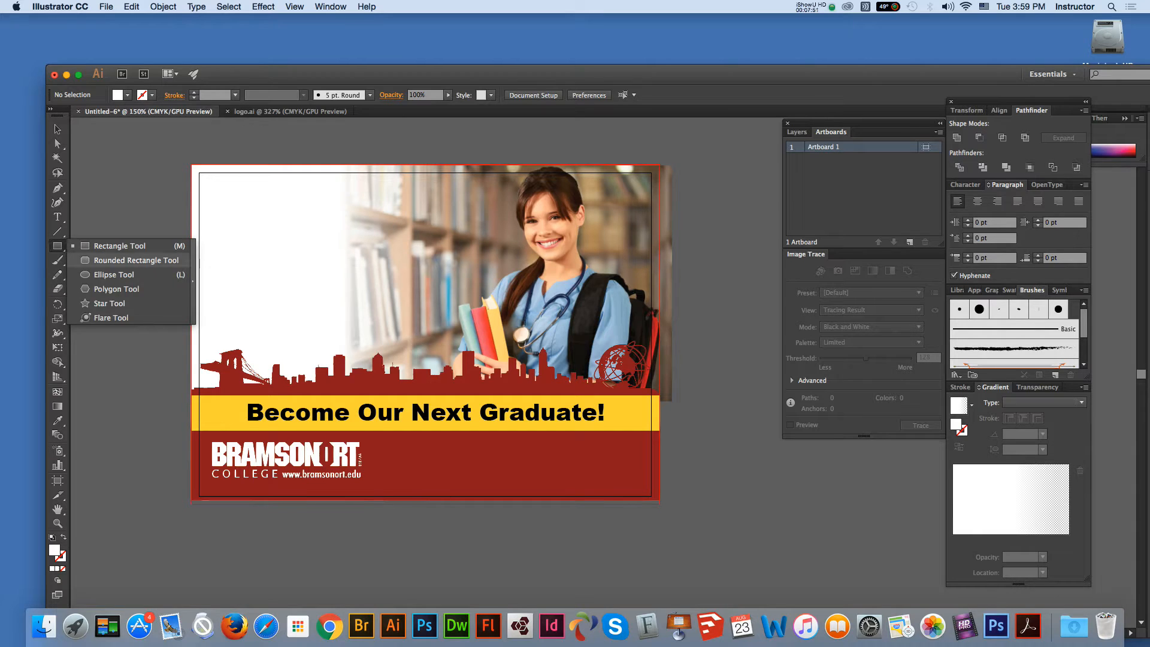
pyautogui.click(136, 259)
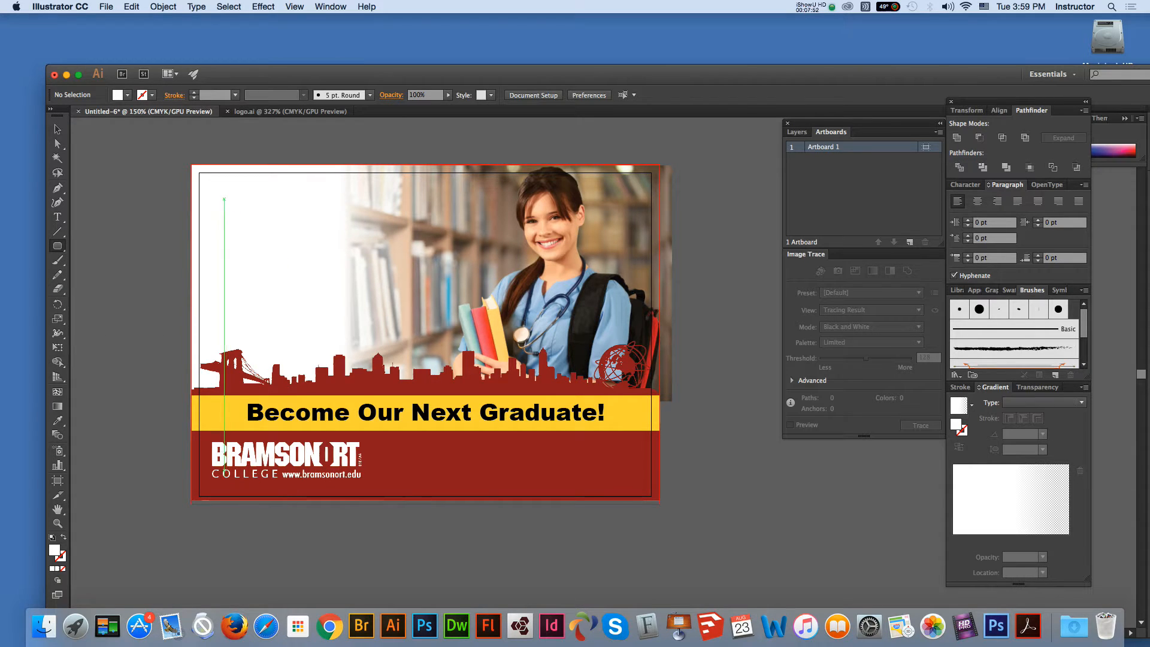
pyautogui.hotkey('shift', 'x')
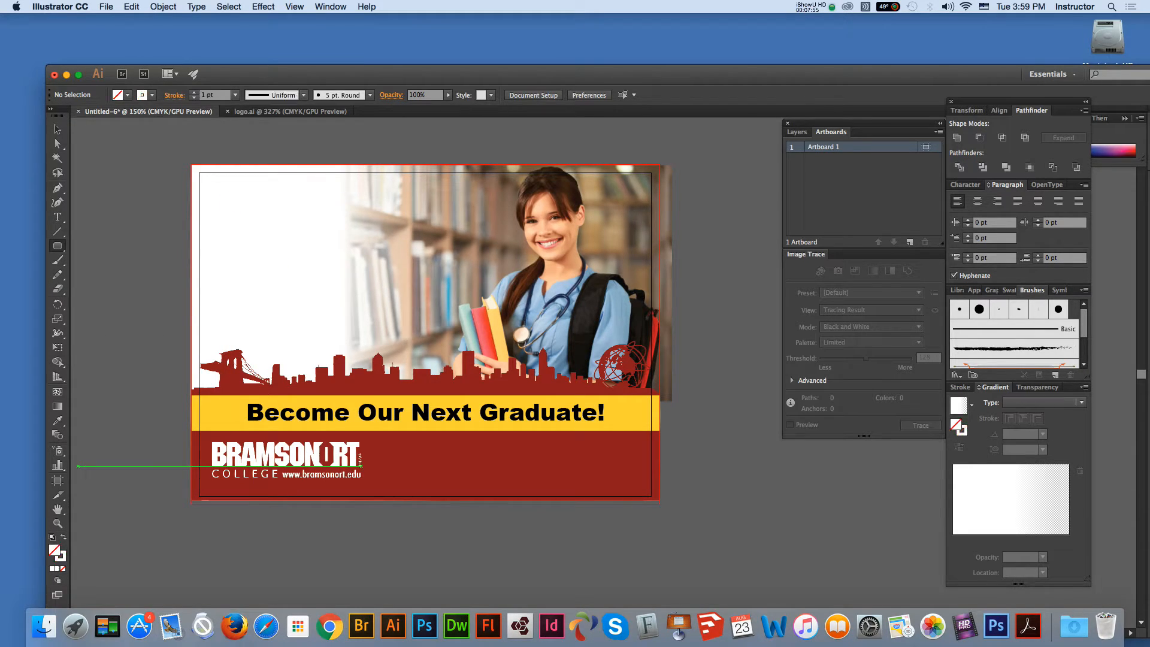
# Step: Set the stroke colour to dark red BE262C, darkened with 25% cyan
pyautogui.click(63, 558)
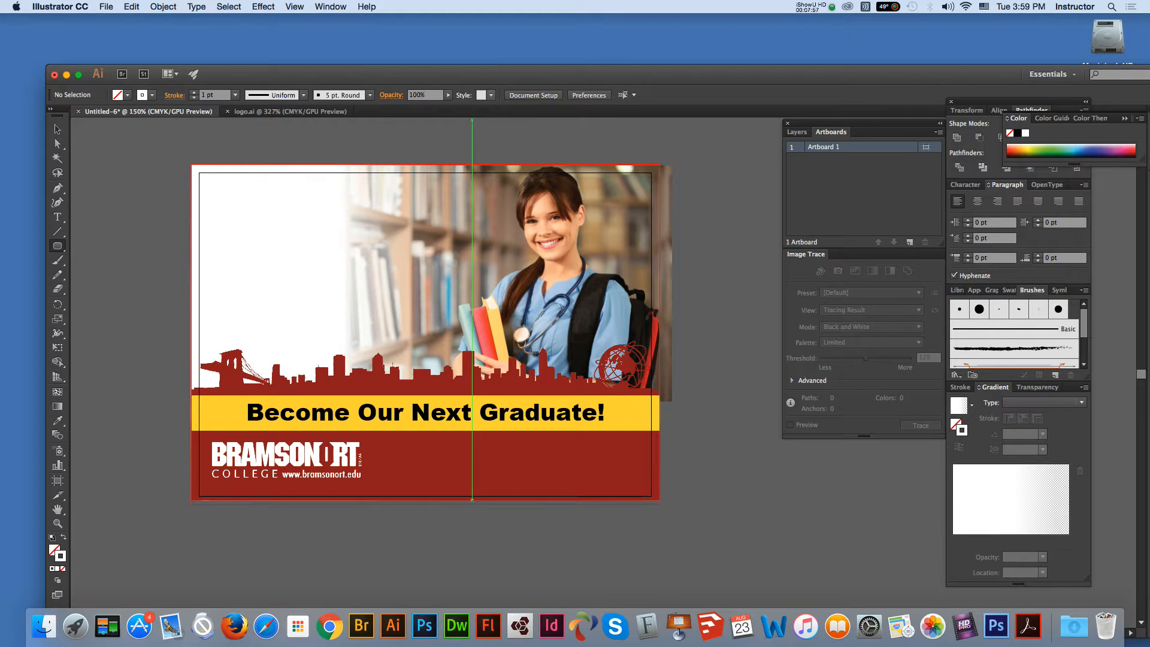
pyautogui.doubleClick(61, 557)
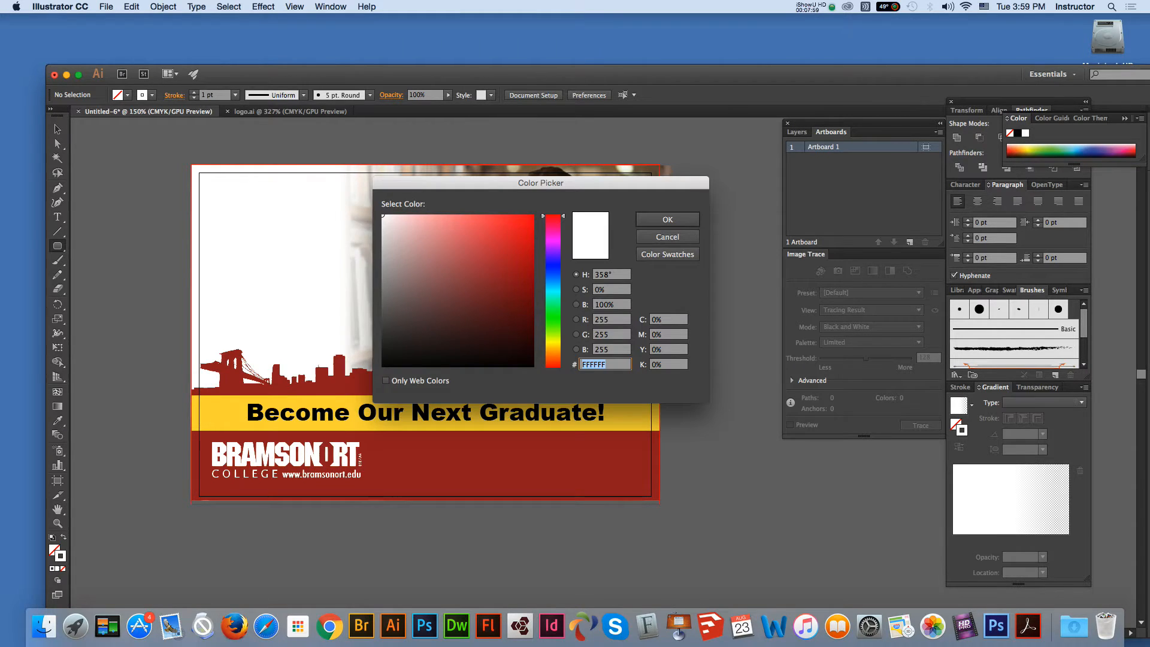
pyautogui.click(533, 232)
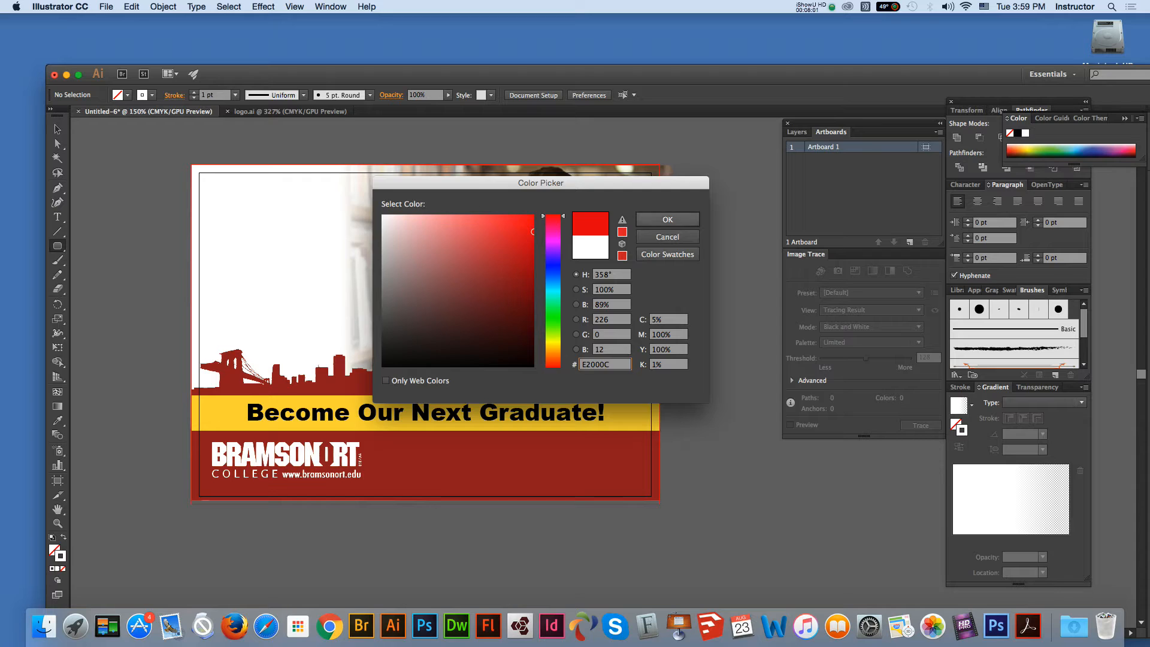
pyautogui.click(667, 220)
pyautogui.doubleClick(61, 556)
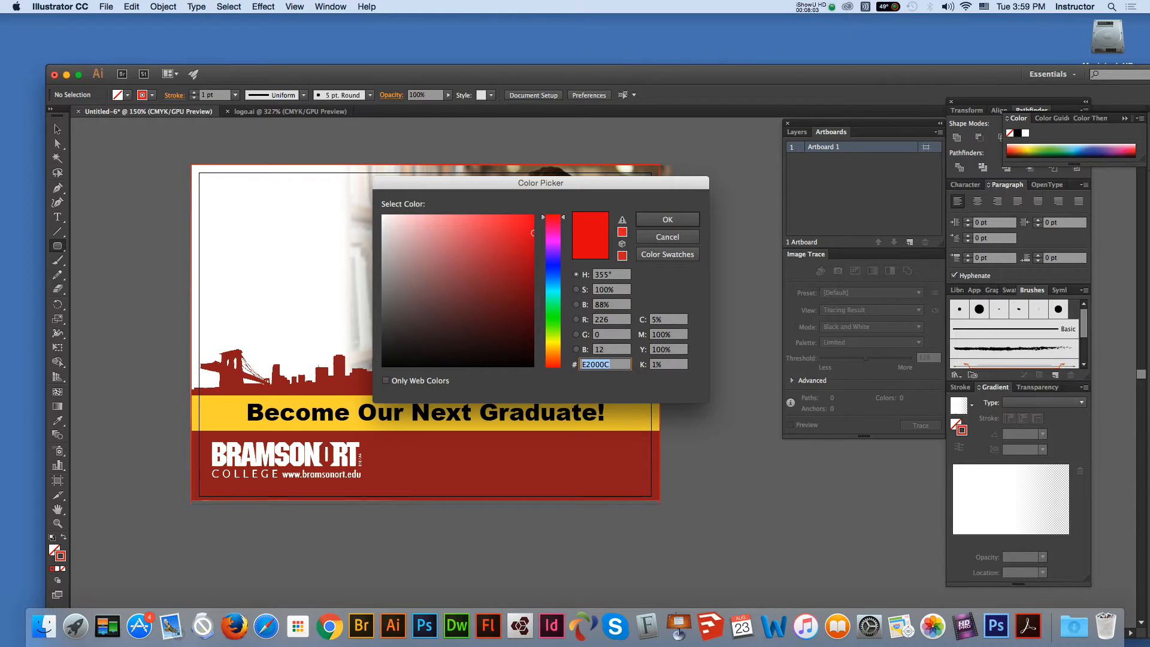
pyautogui.press('Tab')
pyautogui.write('25')
pyautogui.press('Tab')
pyautogui.press('Tab')
pyautogui.press('Tab')
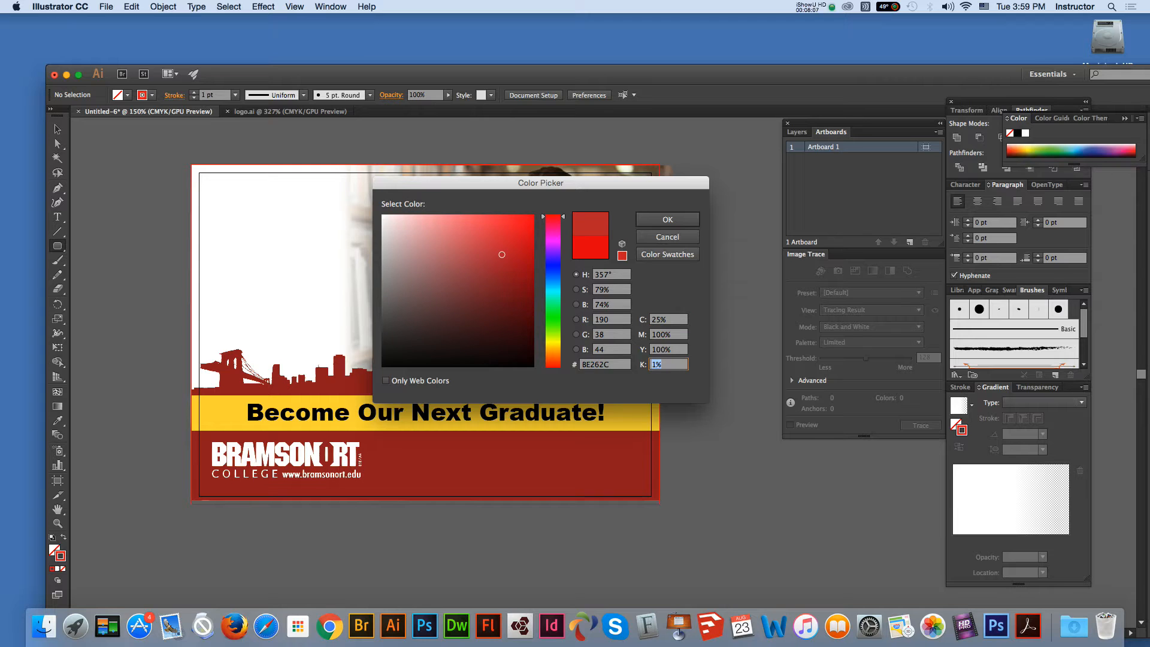
pyautogui.press('Return')
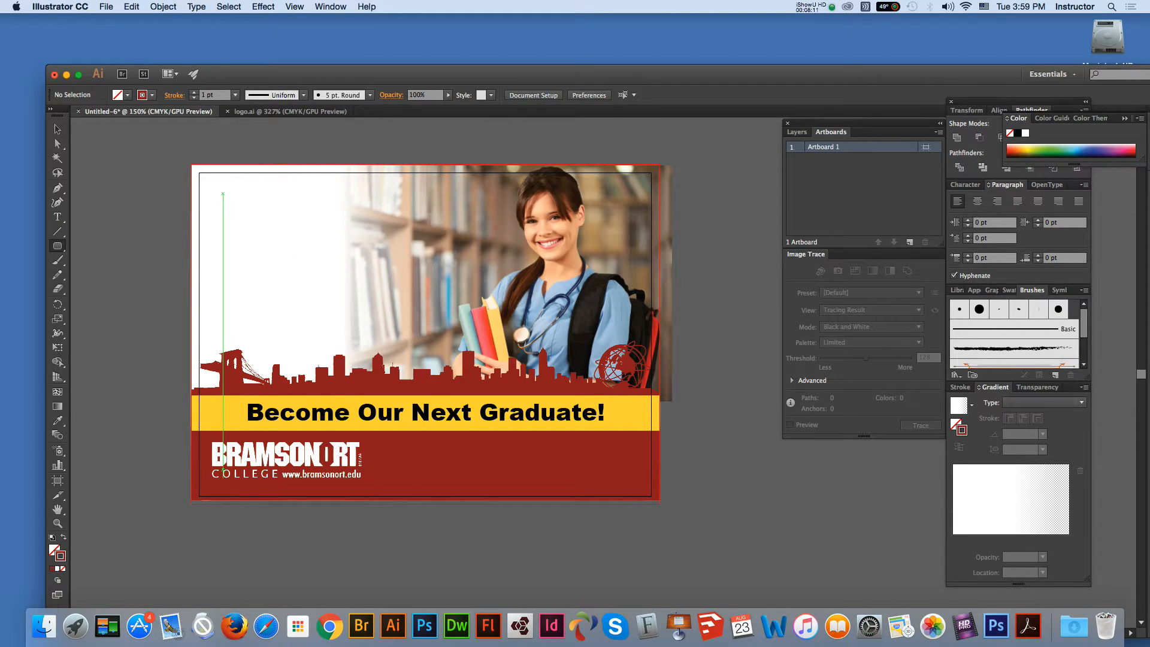
# Step: Draw the rounded box, about 2.11 × 2.28 in, in the upper-left white area
pyautogui.moveTo(223, 194); pyautogui.dragTo(359, 340)
pyautogui.press('v')
pyautogui.press('super+shift+a')
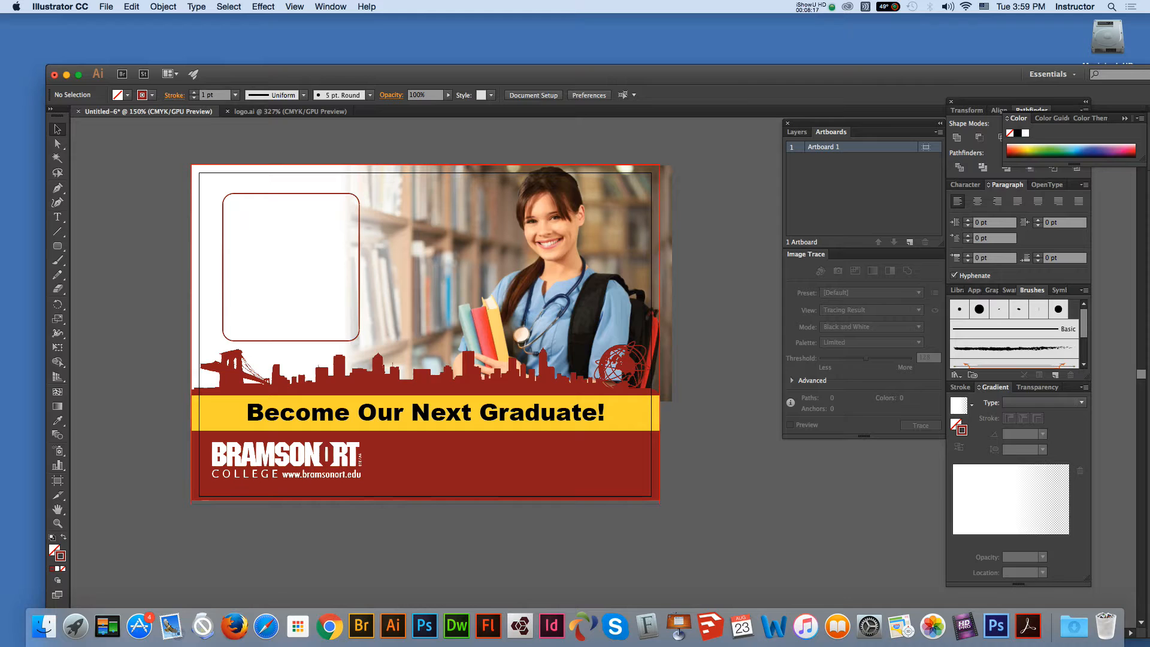
pyautogui.press('t')
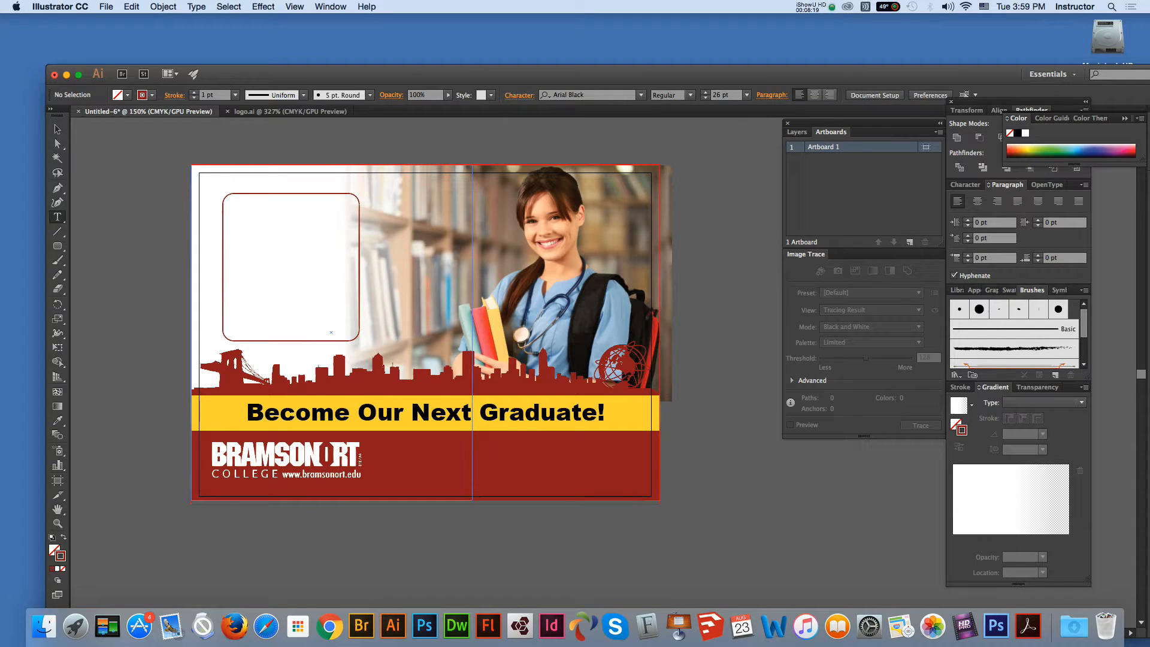
# Step: Add 14 pt Arial text in the rounded box: 'Degree & Certificate', 'Design', 'Medical'
pyautogui.click(235, 208)
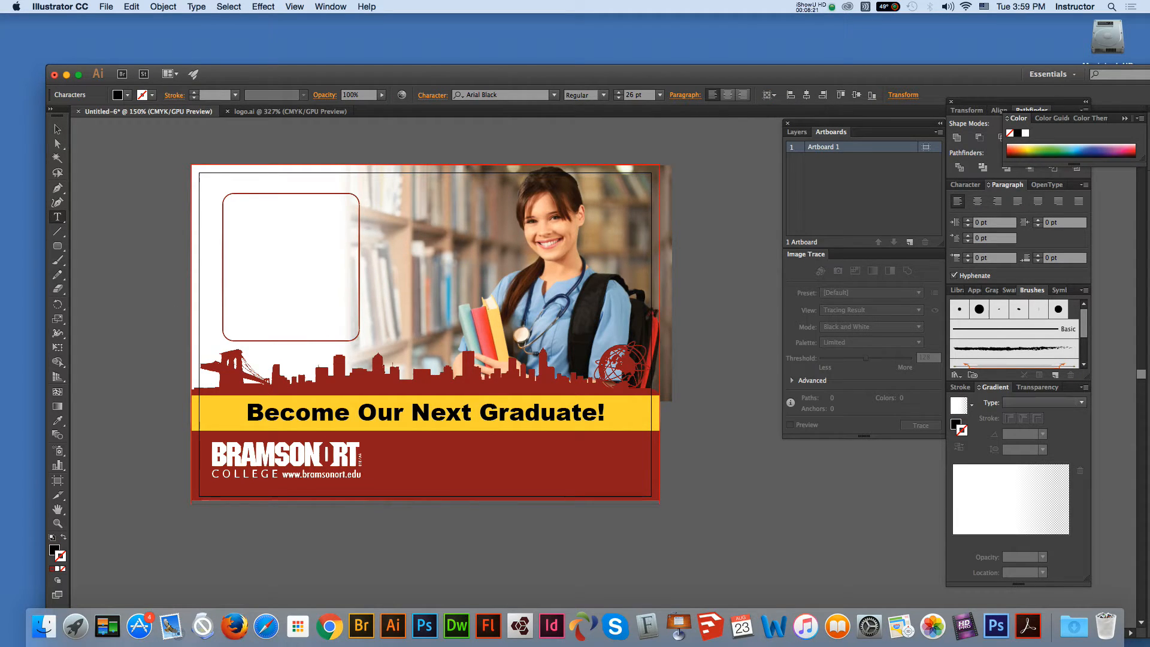
pyautogui.click(554, 95)
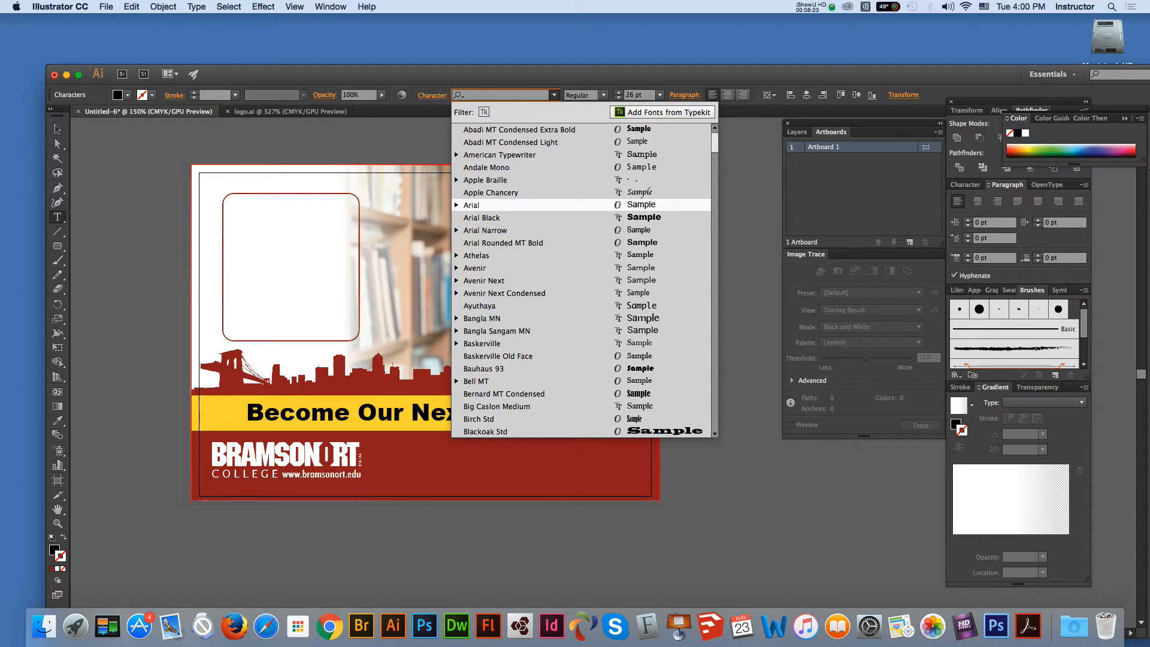
pyautogui.click(552, 206)
pyautogui.click(659, 95)
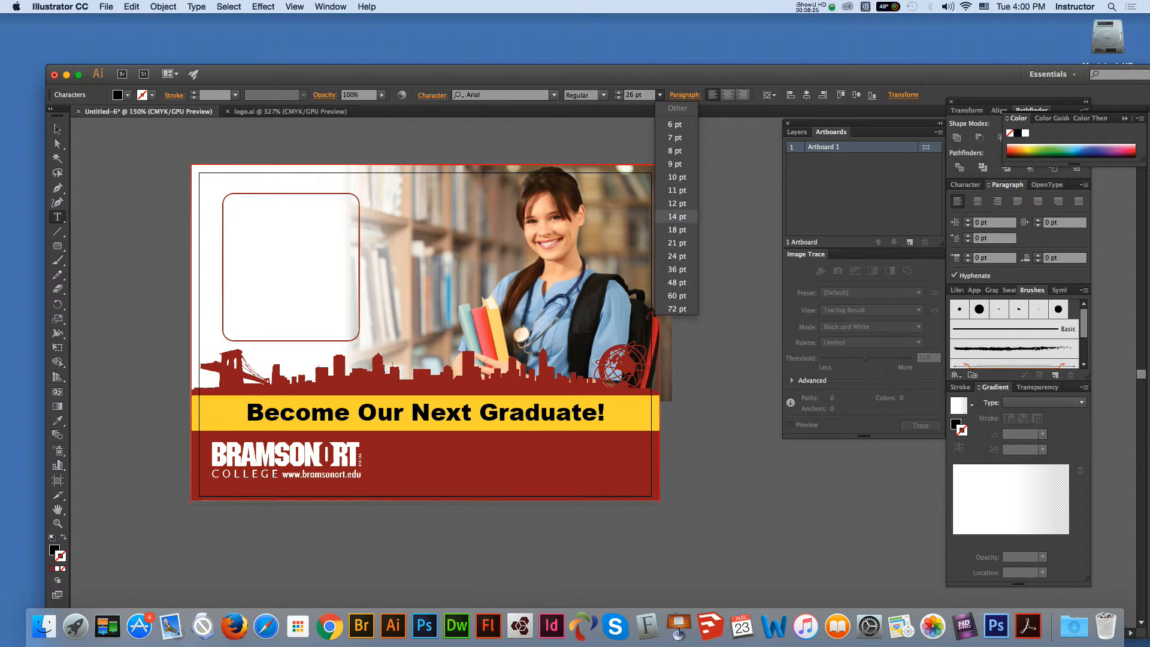
pyautogui.click(677, 218)
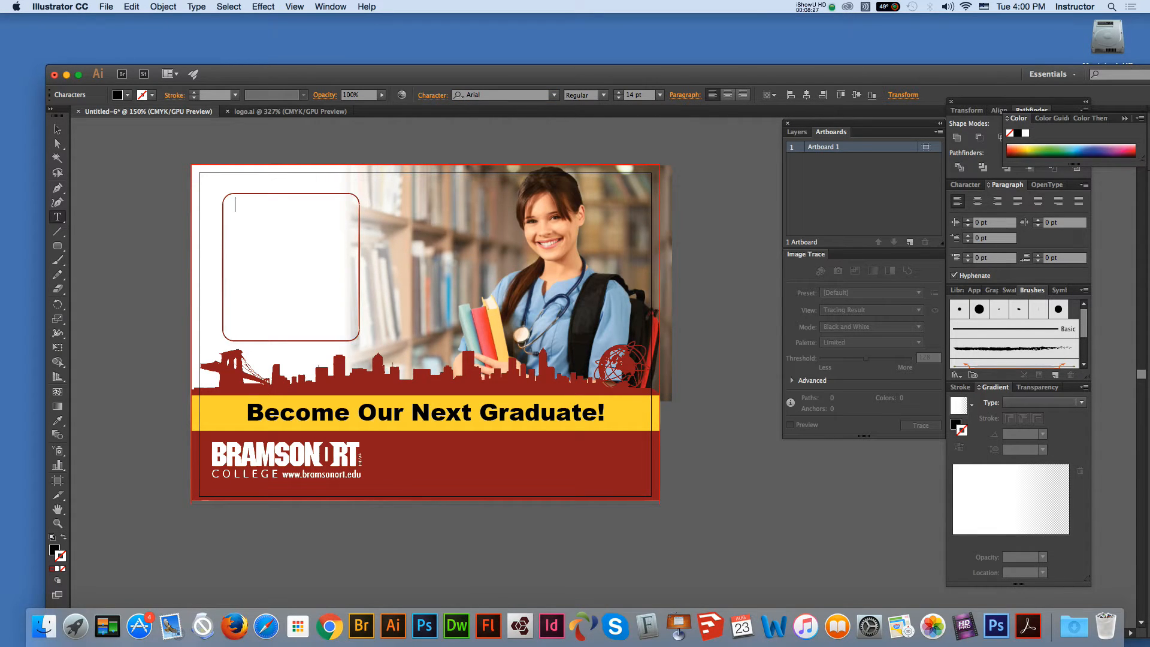
pyautogui.write('Degree & Certificate:')
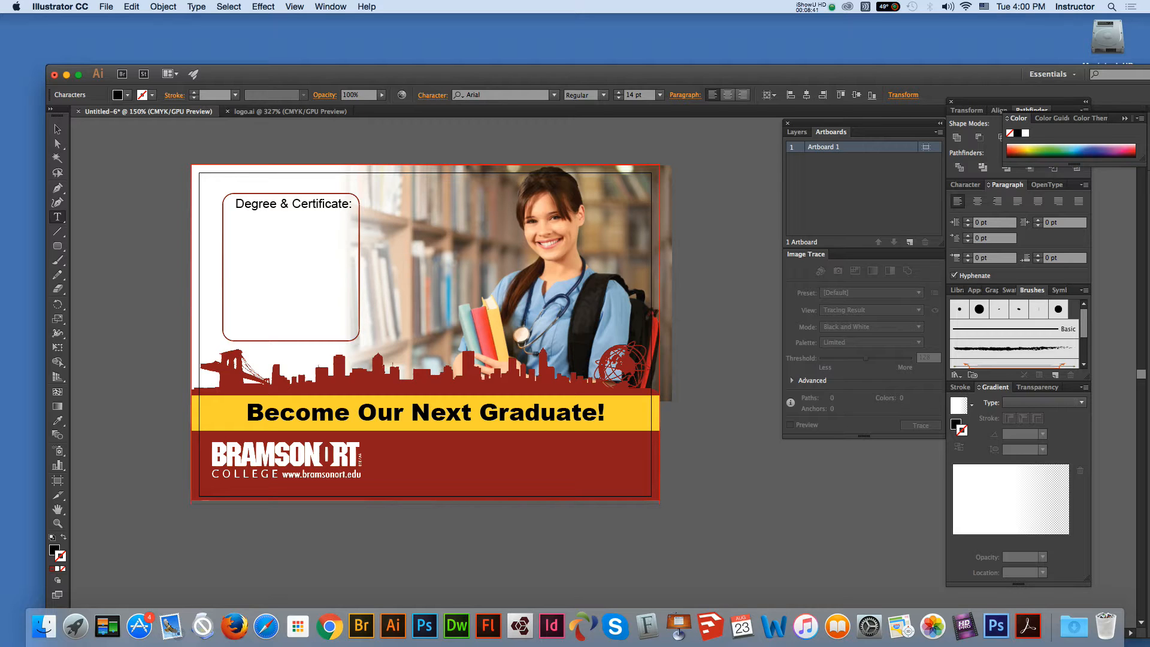
pyautogui.write('Design')
pyautogui.press('Return')
pyautogui.write('Medical')
pyautogui.press('Escape')
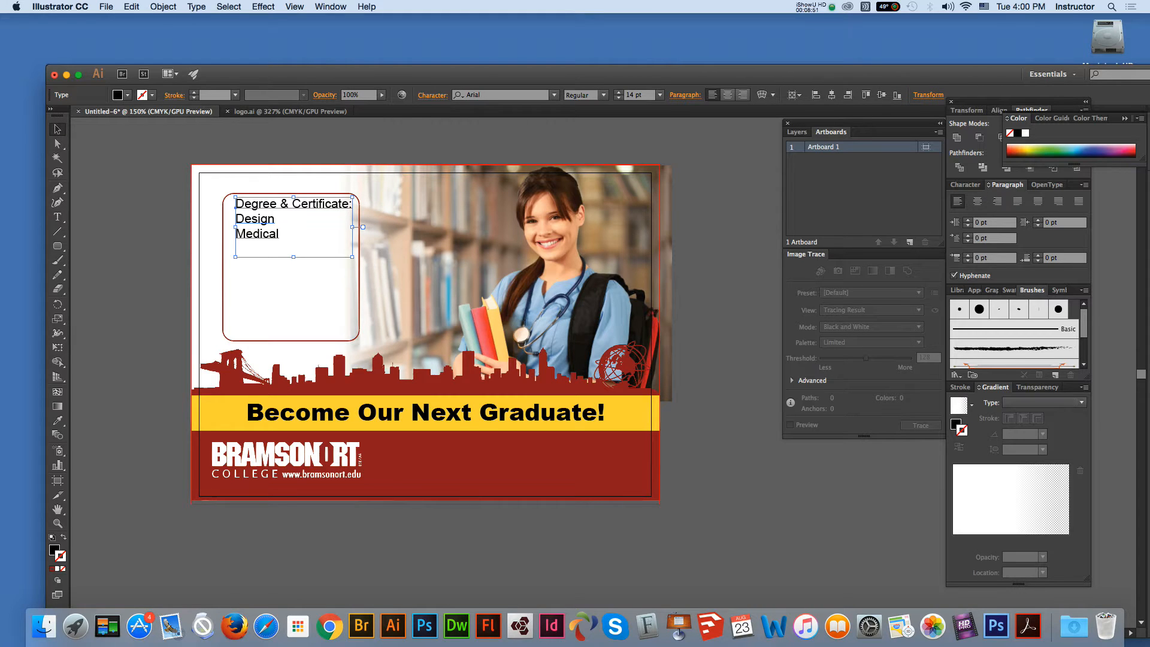
# Step: Nudge the degree list slightly down-left and select all of its lines
pyautogui.moveTo(271, 204); pyautogui.dragTo(268, 207)
pyautogui.doubleClick(267, 208)
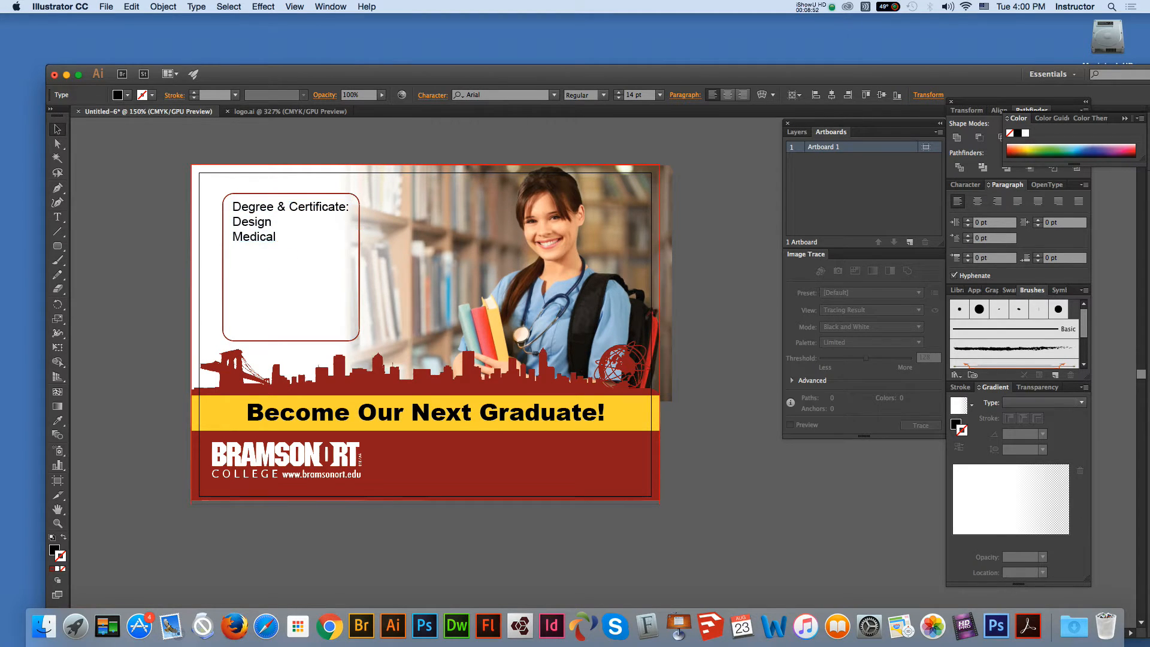
pyautogui.press('super+a')
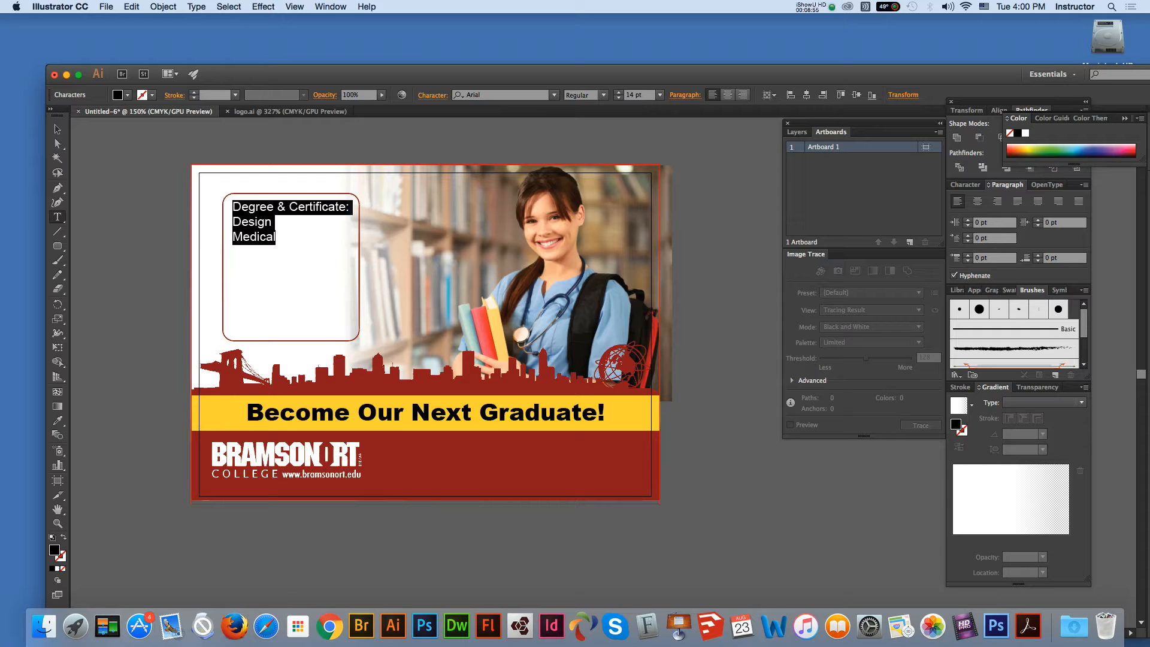
# Step: Set the degree list's leading to 20 pt and shift it slightly left
pyautogui.click(433, 95)
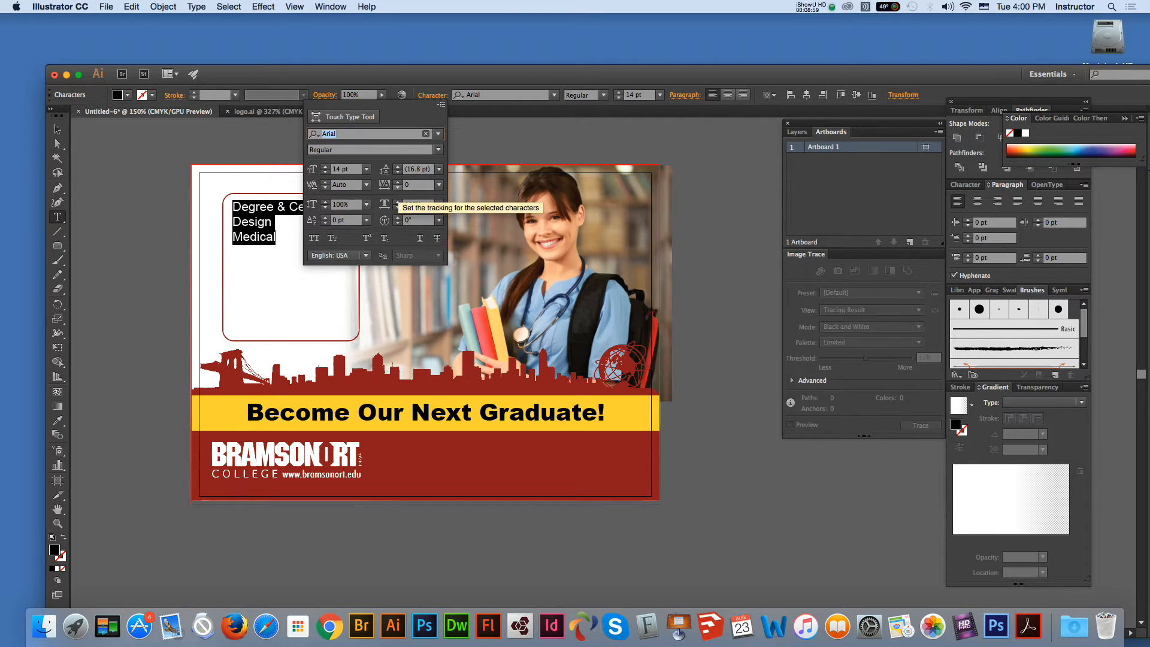
pyautogui.click(397, 172)
pyautogui.click(397, 167)
pyautogui.click(397, 167)
pyautogui.click(397, 166)
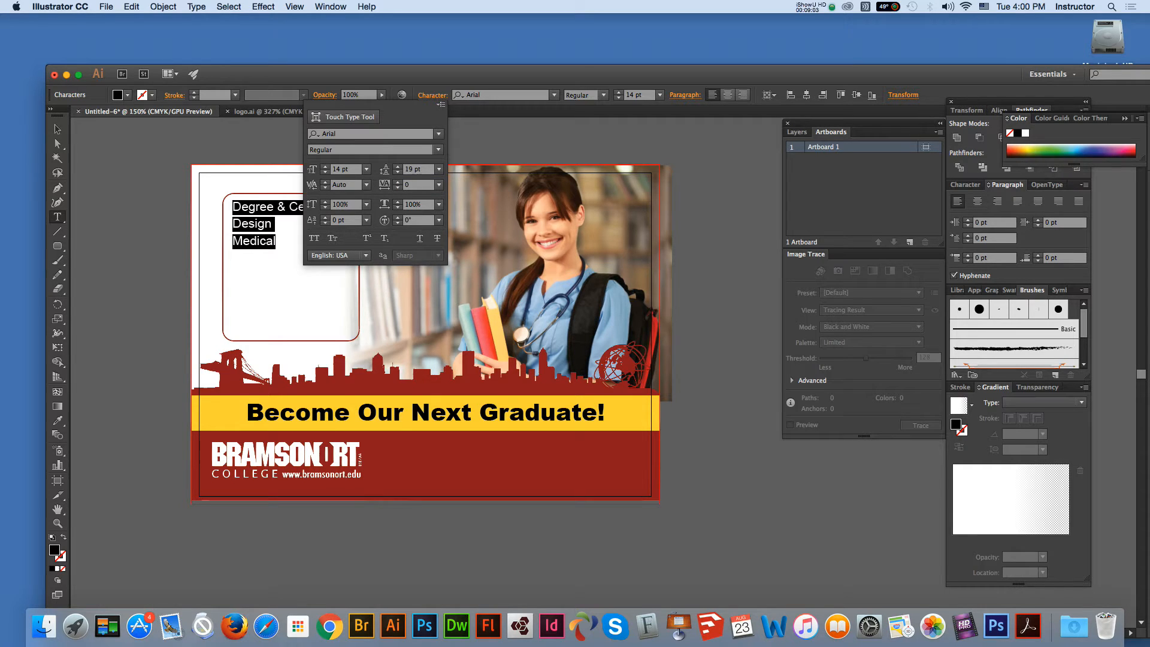
pyautogui.doubleClick(408, 169)
pyautogui.write('20')
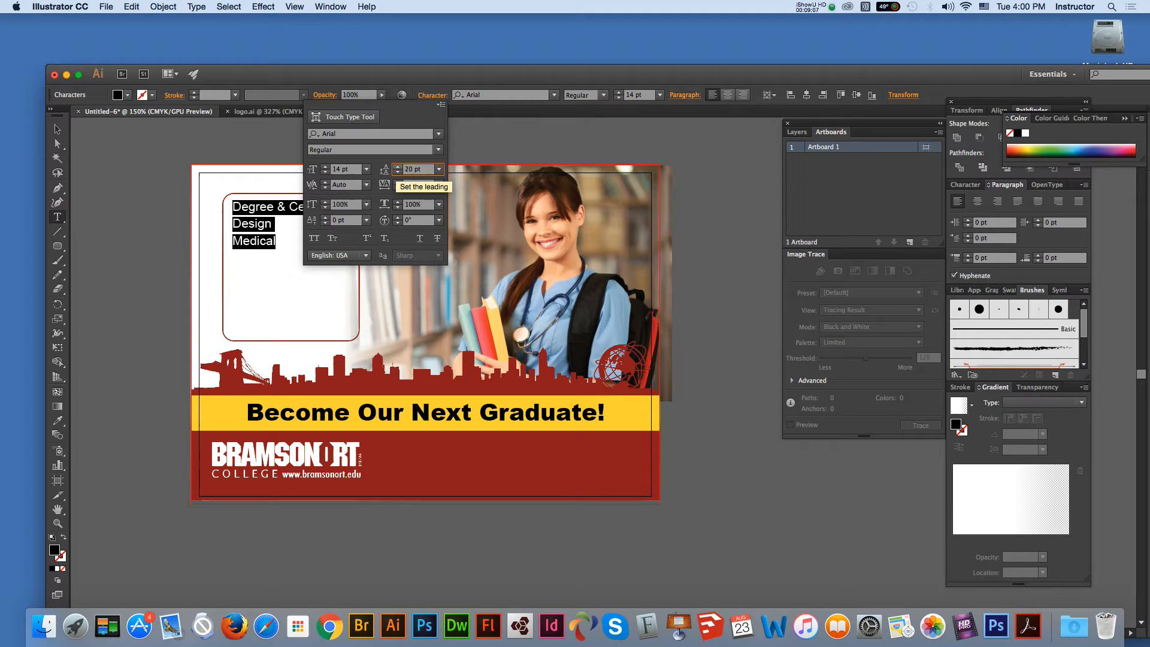
pyautogui.press('Return')
pyautogui.press('Escape')
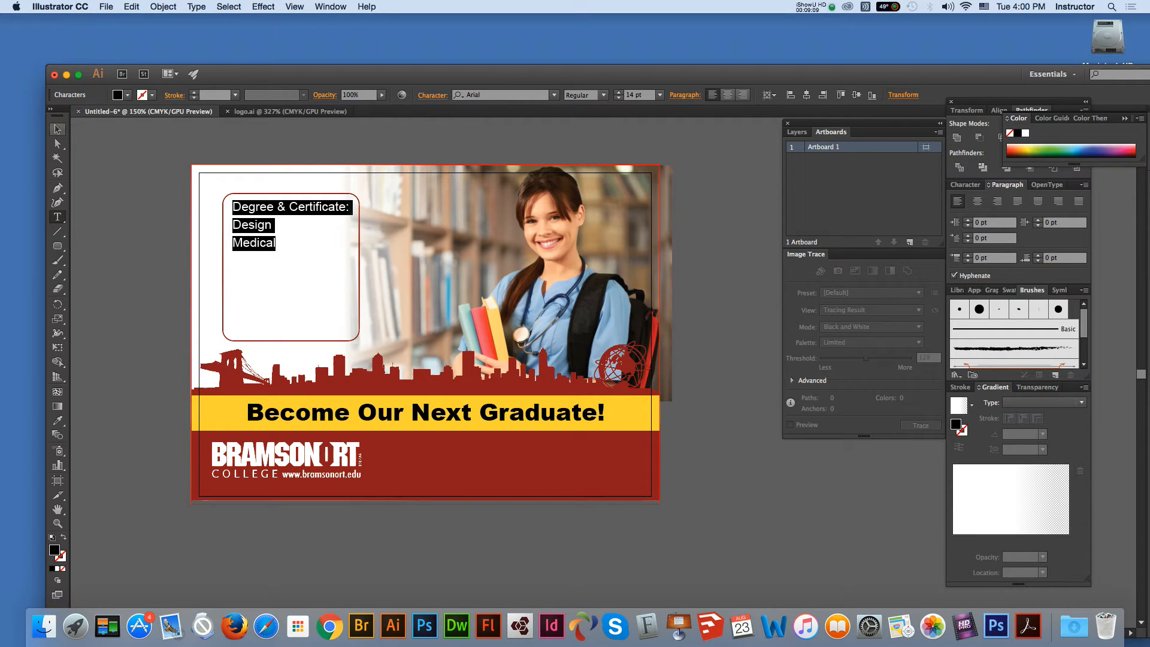
pyautogui.moveTo(264, 224); pyautogui.dragTo(262, 224)
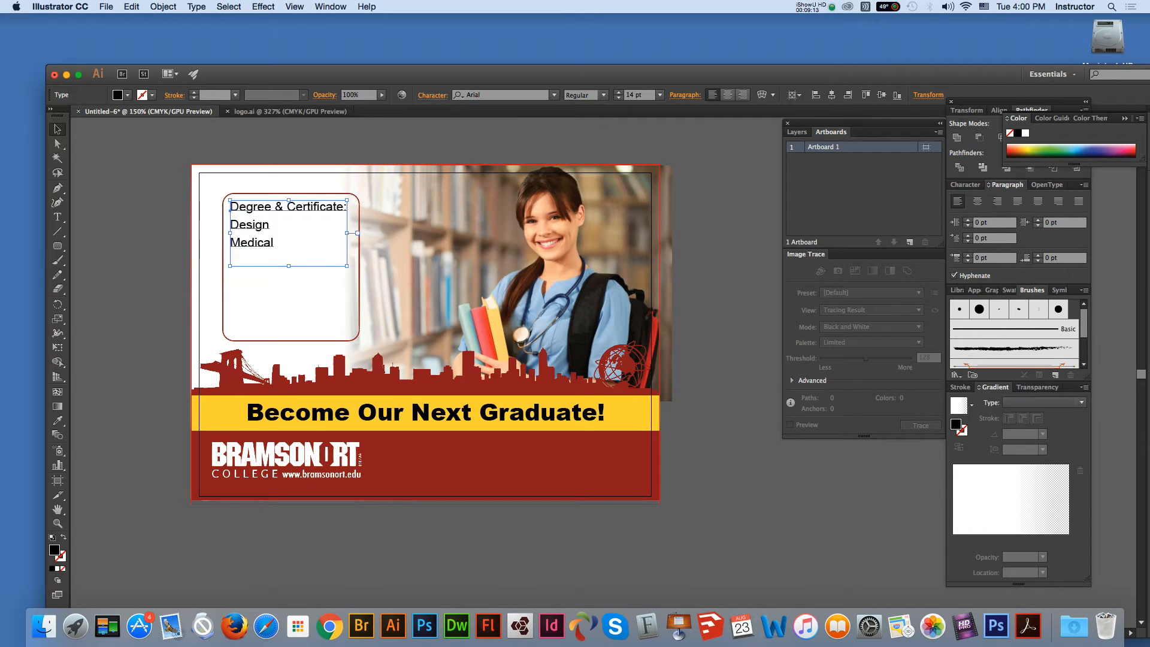
# Step: Colour the degree list dark red (C25 M100 Y100 K25), then deselect and pick the Type tool
pyautogui.doubleClick(55, 550)
pyautogui.write('211D1D')
pyautogui.press('Tab')
pyautogui.write('25')
pyautogui.press('Tab')
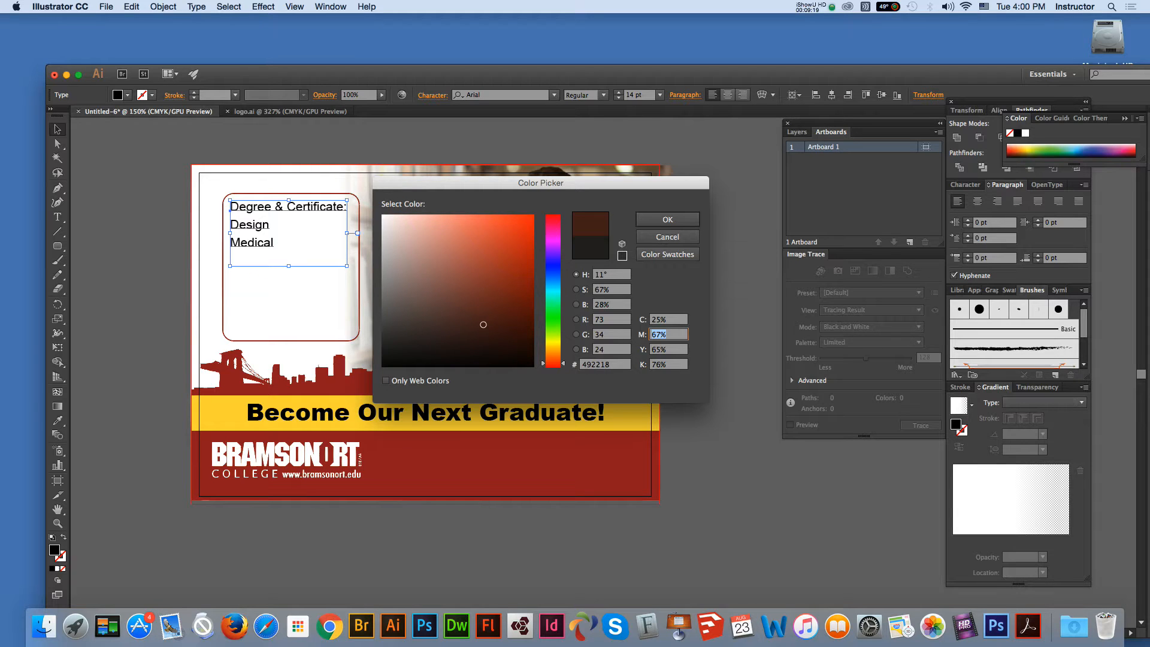
pyautogui.write('100')
pyautogui.press('Tab')
pyautogui.write('100')
pyautogui.press('Tab')
pyautogui.write('25')
pyautogui.press('Return')
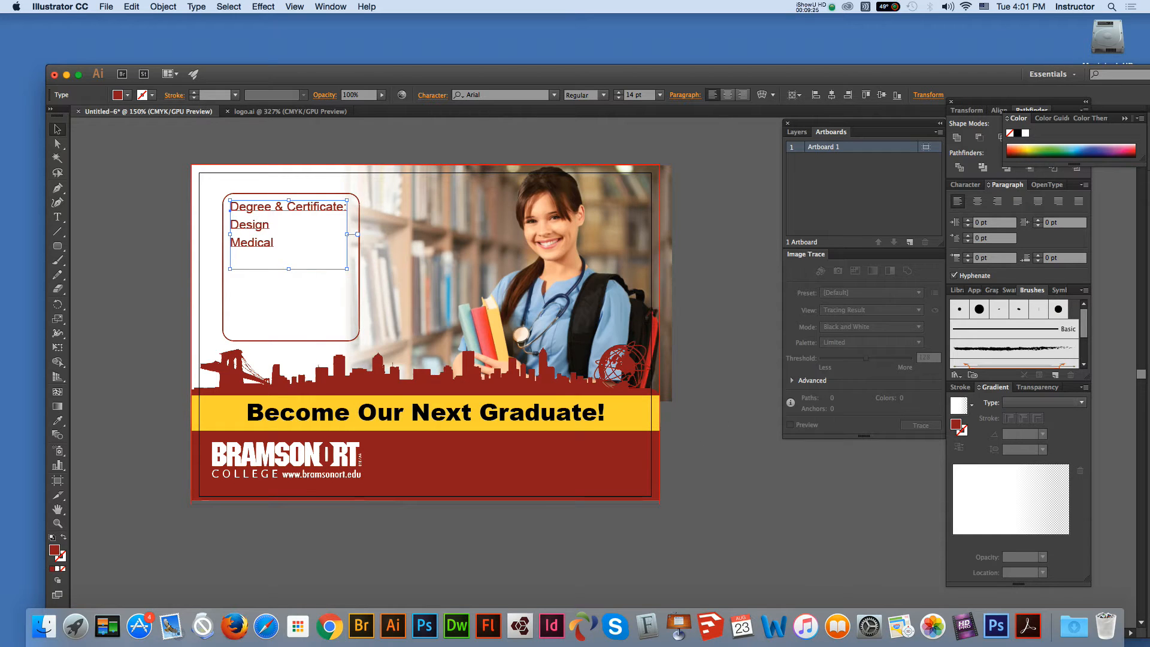
pyautogui.press('shift+super+a')
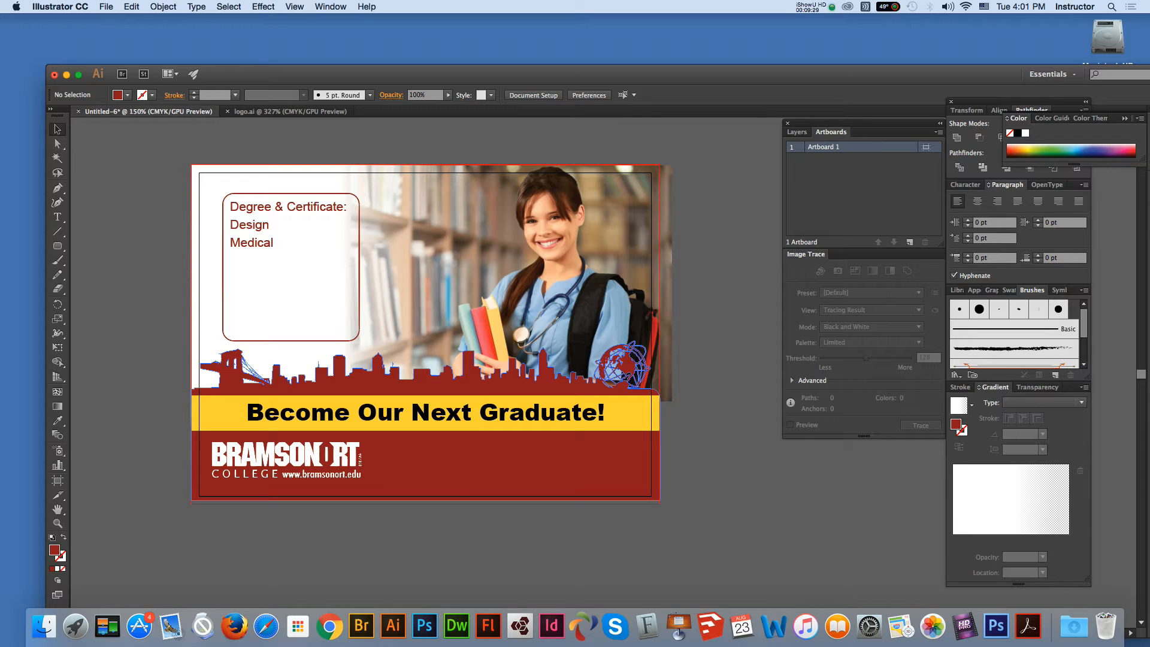
pyautogui.press('t')
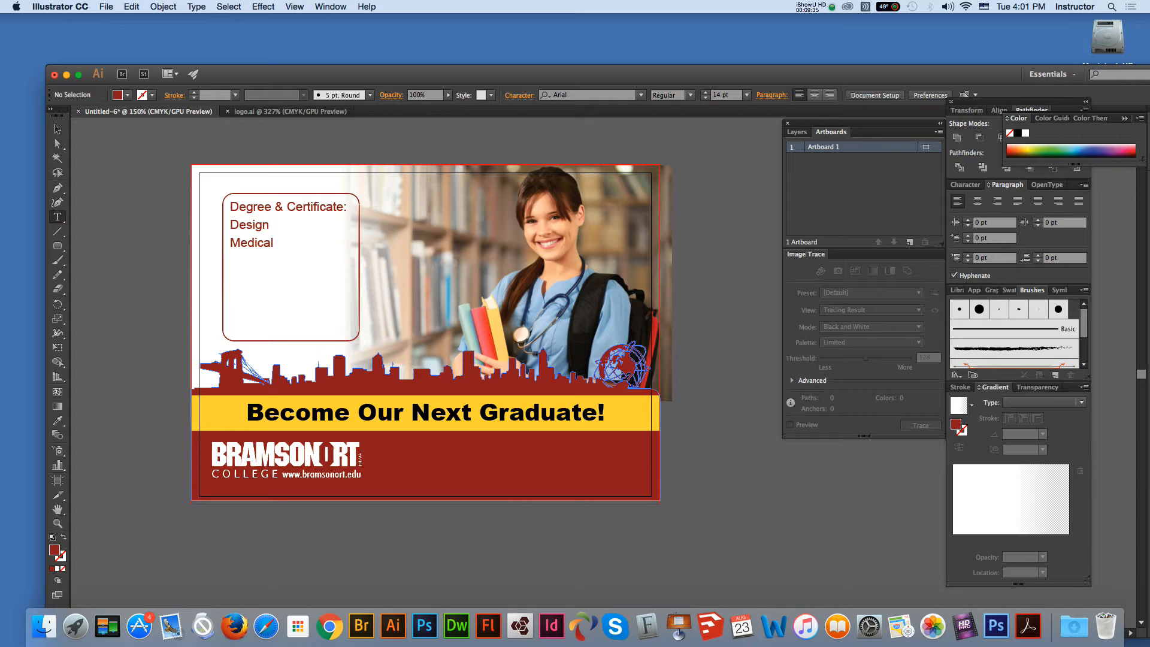
# Step: Type a 'Call Us' line with the college's phone number in the red footer
pyautogui.click(431, 461)
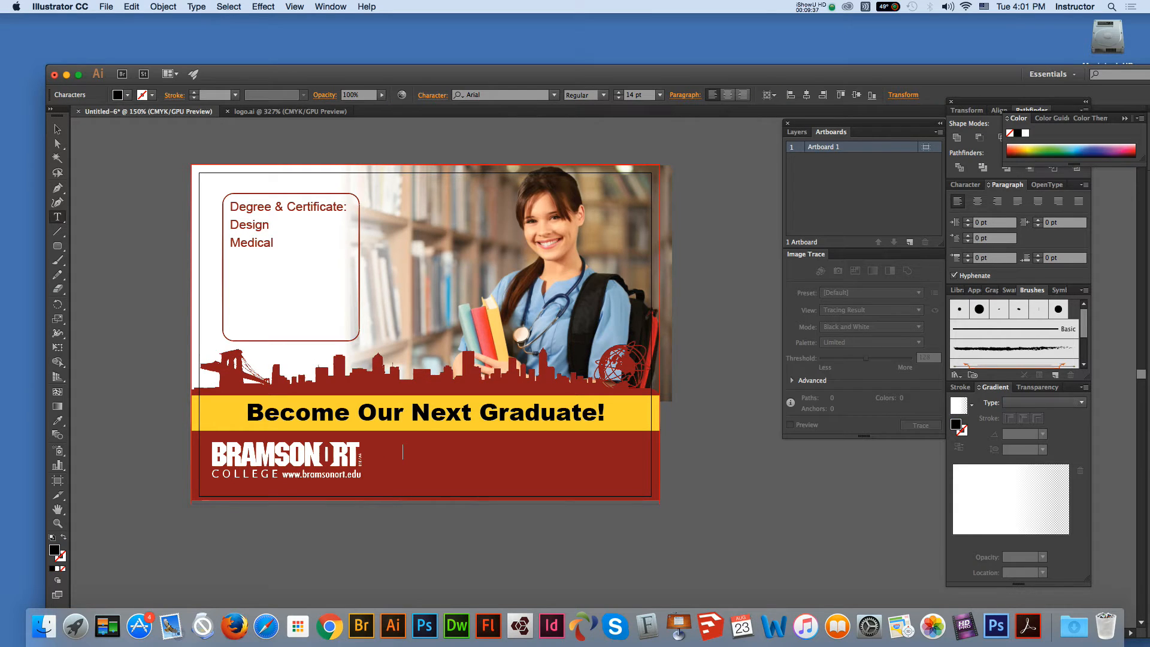
pyautogui.press('Escape')
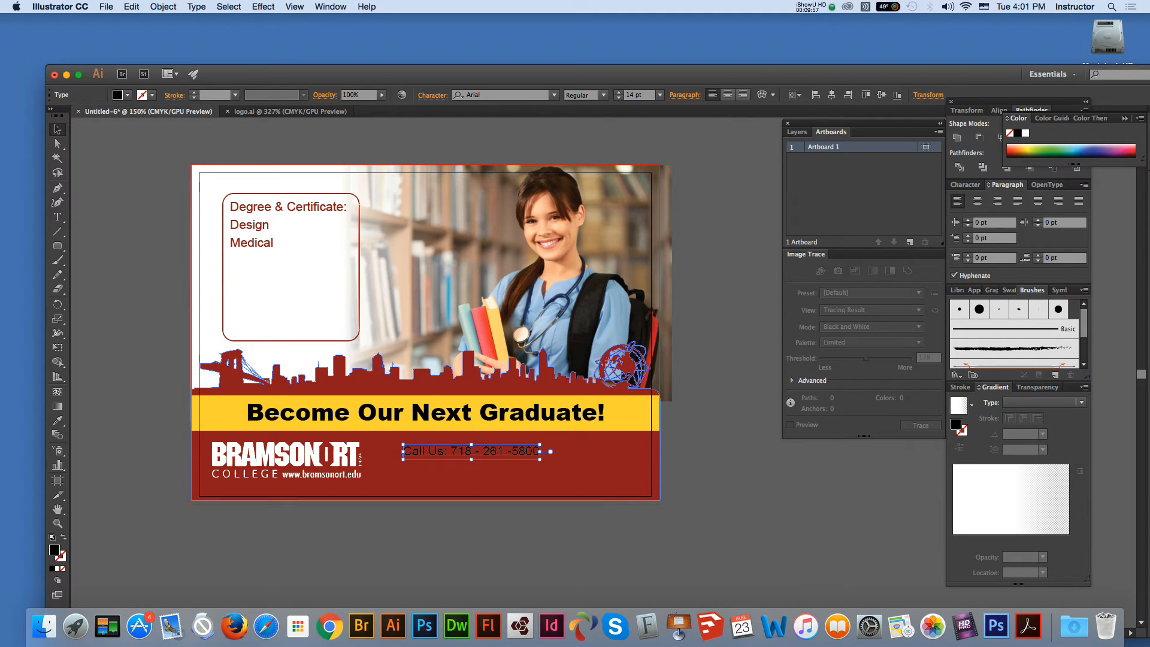
# Step: Enlarge the phone line to about 22 pt, make it white, and nudge it down
pyautogui.moveTo(540, 459); pyautogui.dragTo(622, 468)
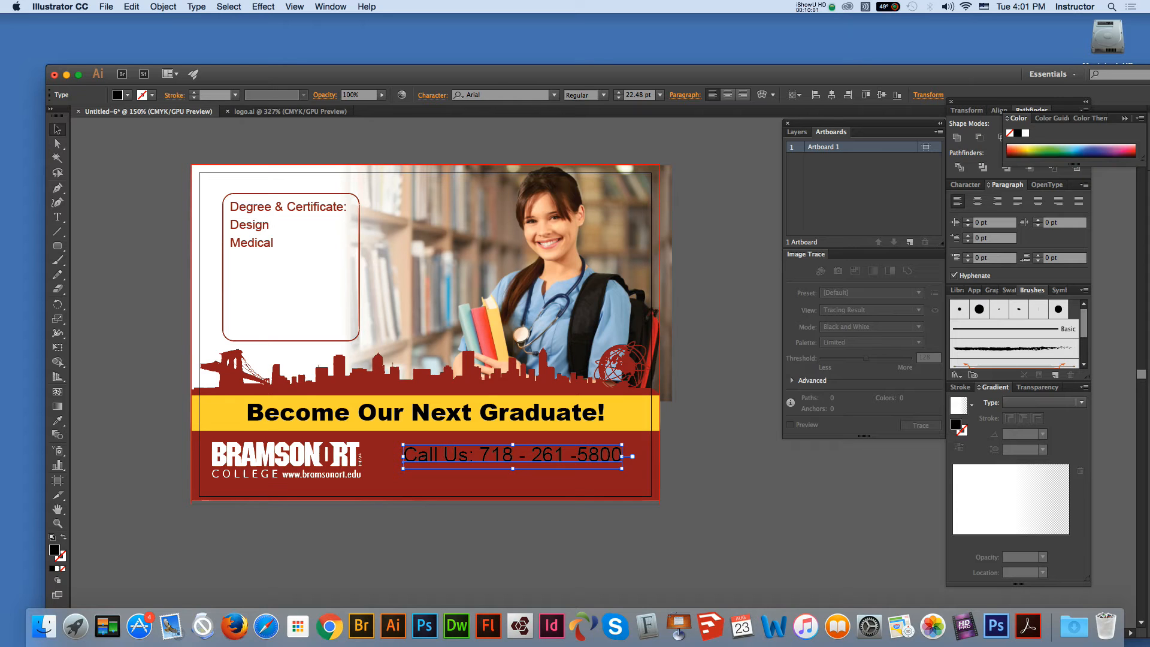
pyautogui.click(1025, 133)
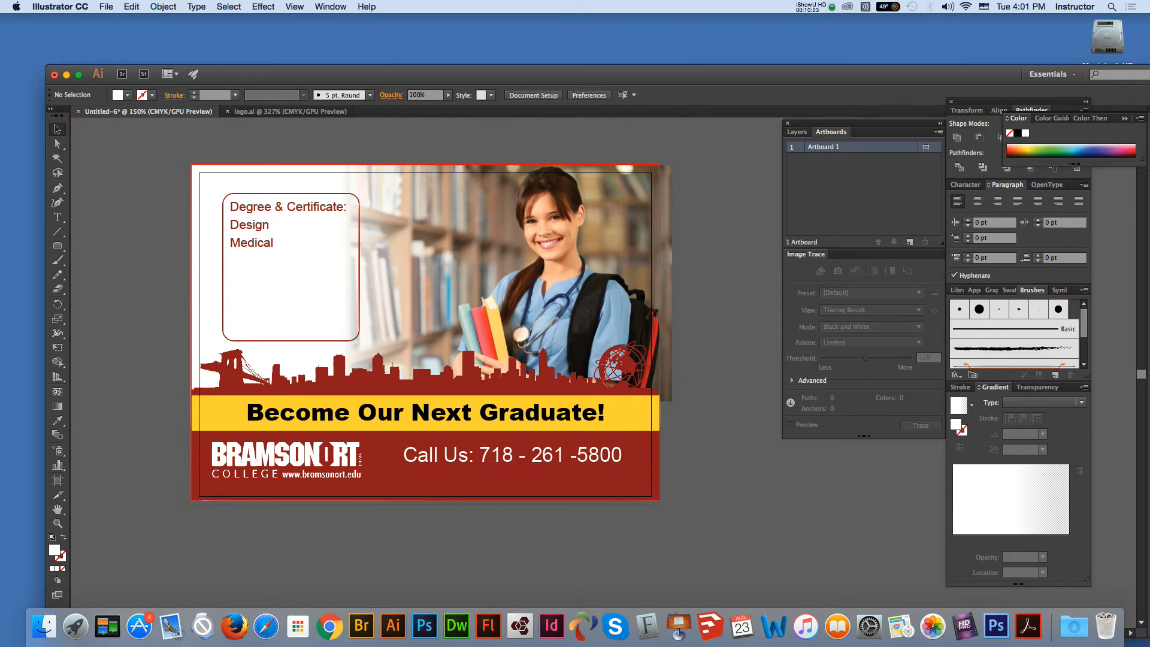
pyautogui.press('Down')
pyautogui.press('Down')
pyautogui.press('Down')
pyautogui.press('Down')
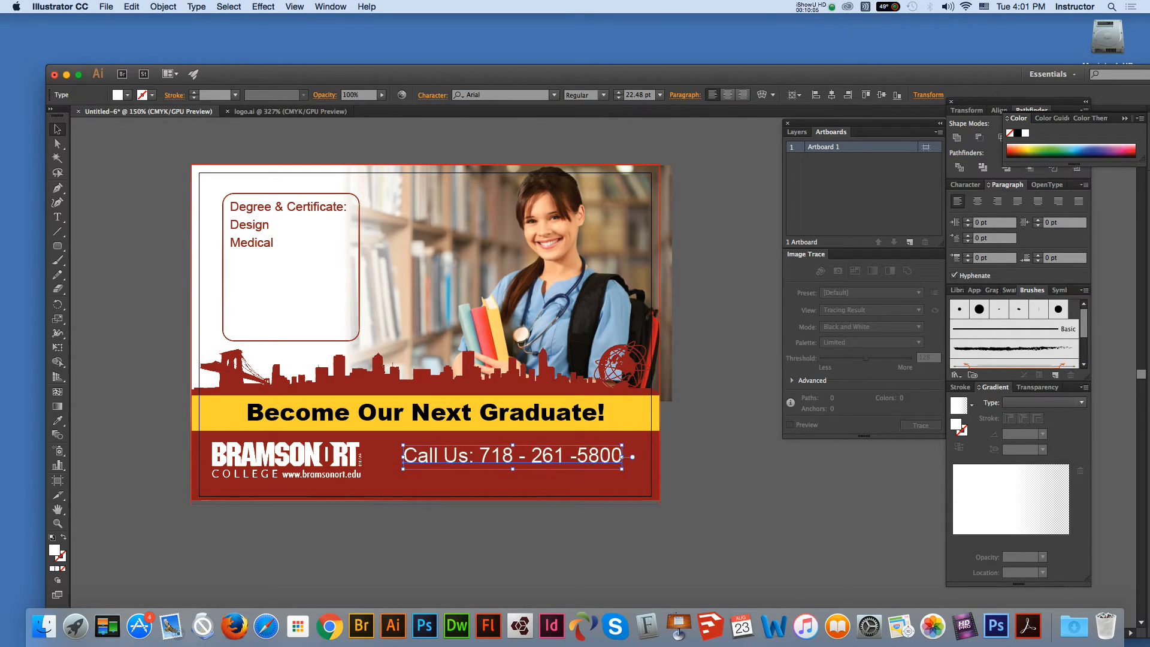
pyautogui.press('super+shift+a')
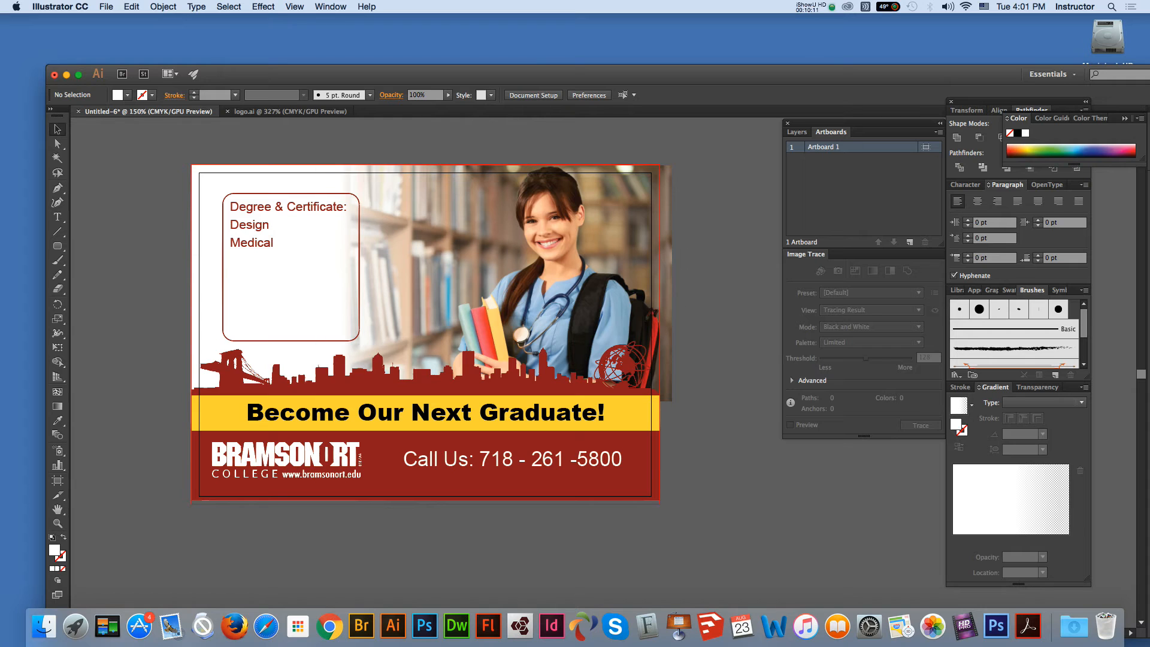
pyautogui.moveTo(233, 74); pyautogui.dragTo(193, 30)
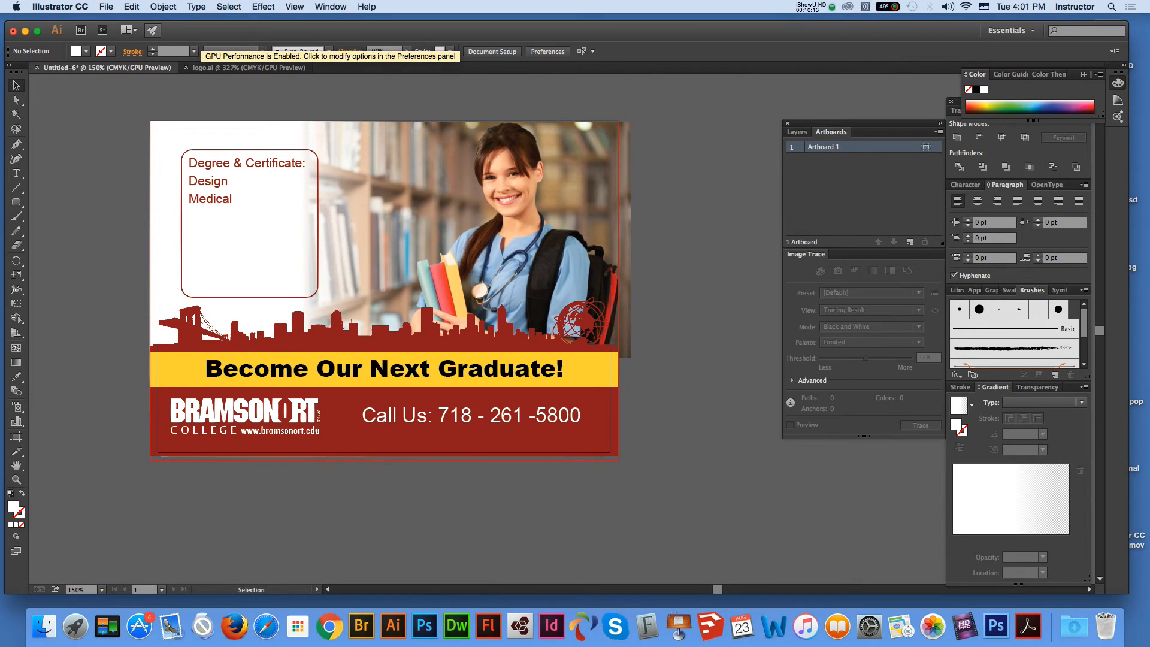
pyautogui.click(106, 6)
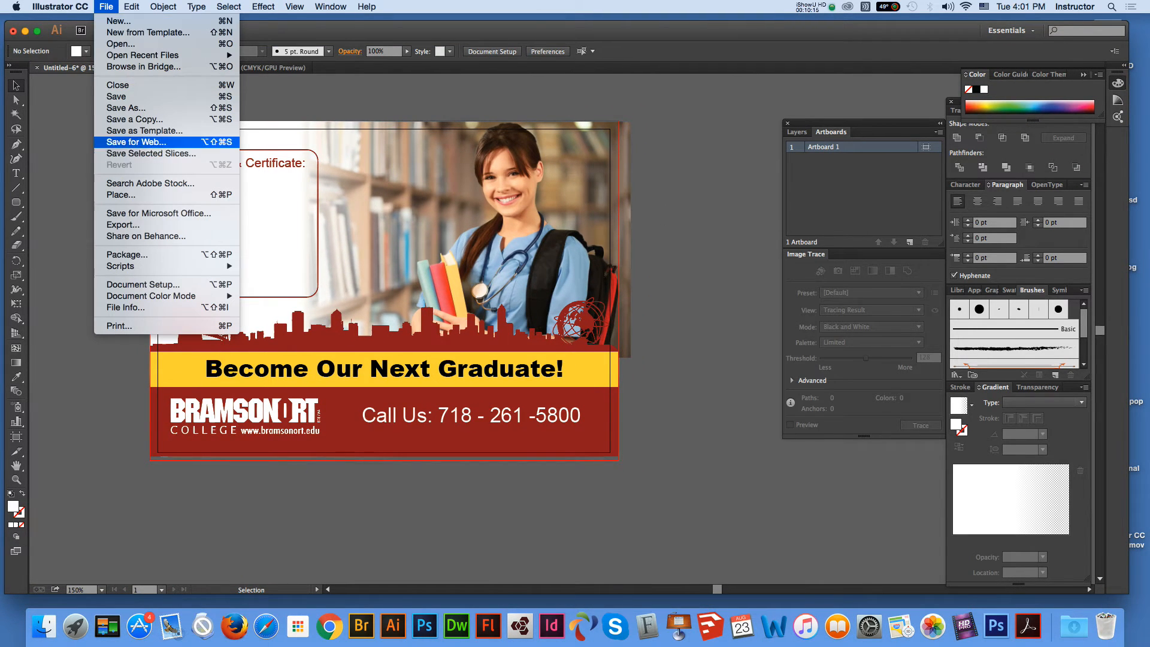
pyautogui.click(126, 108)
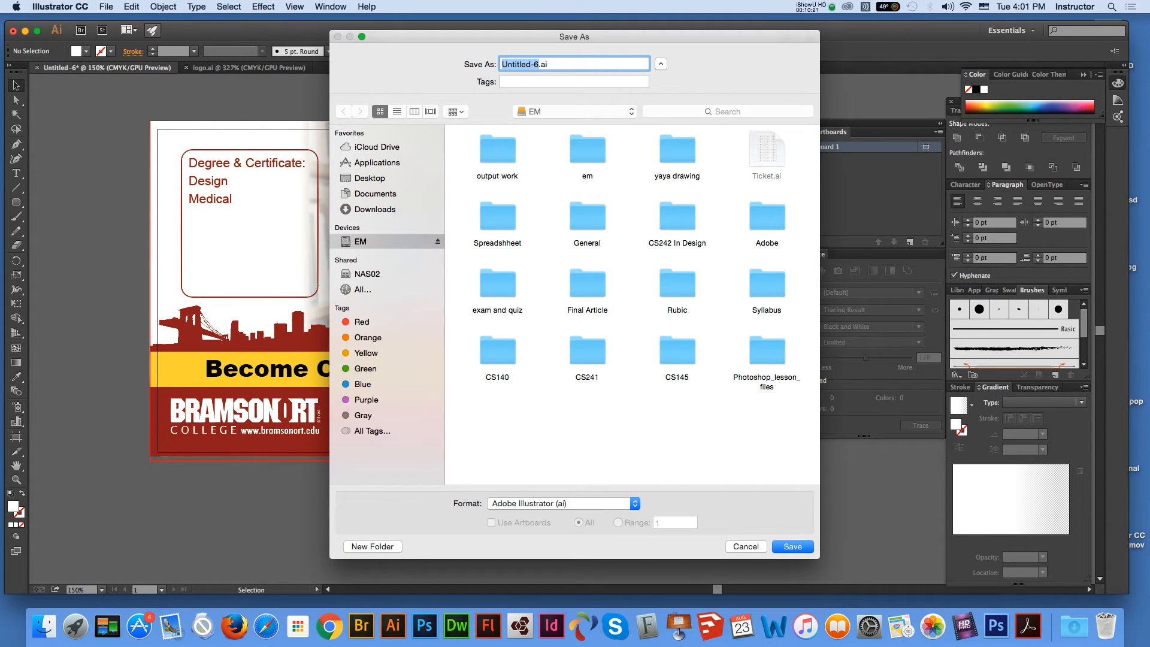
pyautogui.click(369, 178)
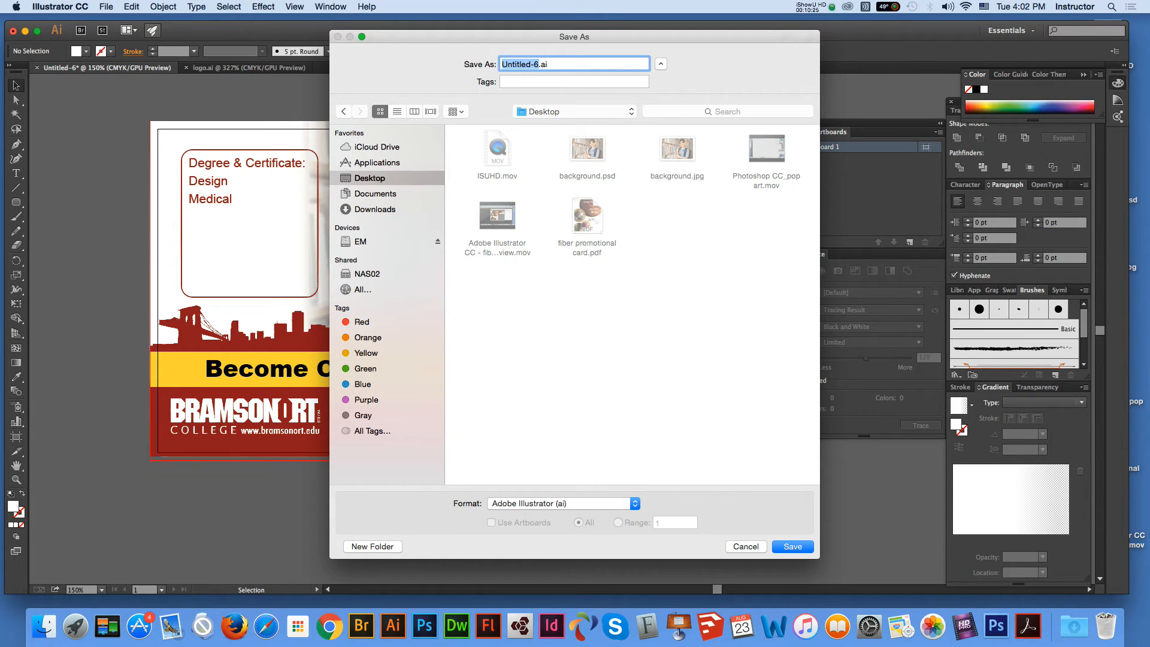
pyautogui.press('Return')
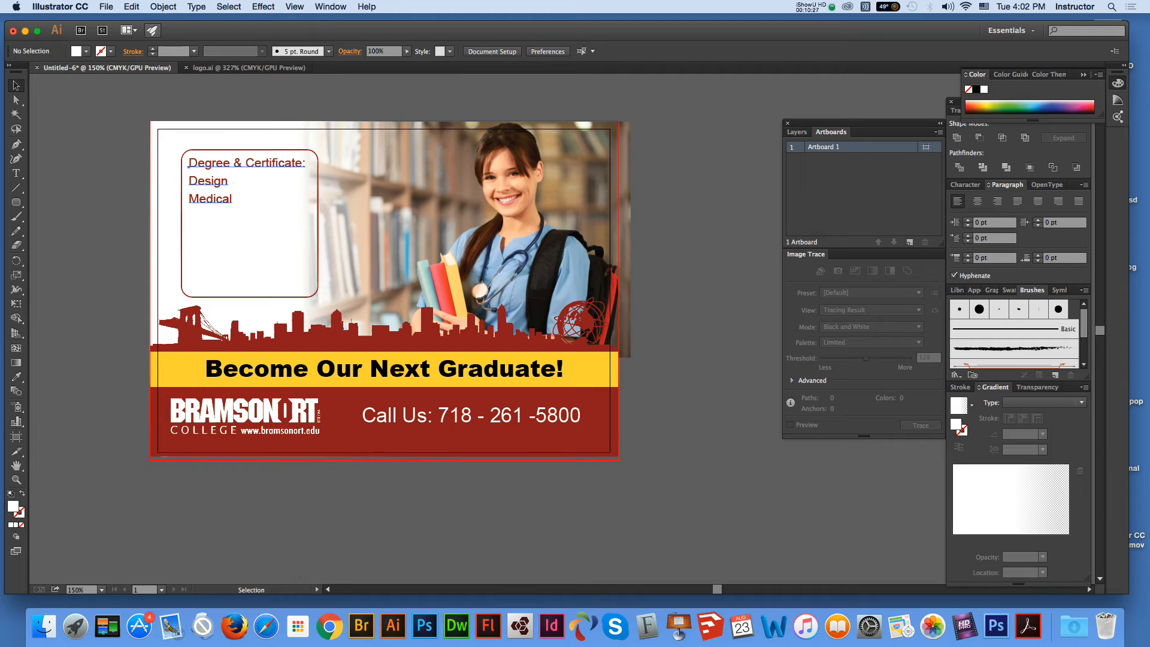
# Step: Convert the degree list, 'Become Our Next Graduate!' headline and phone text to outlines
pyautogui.click(221, 181)
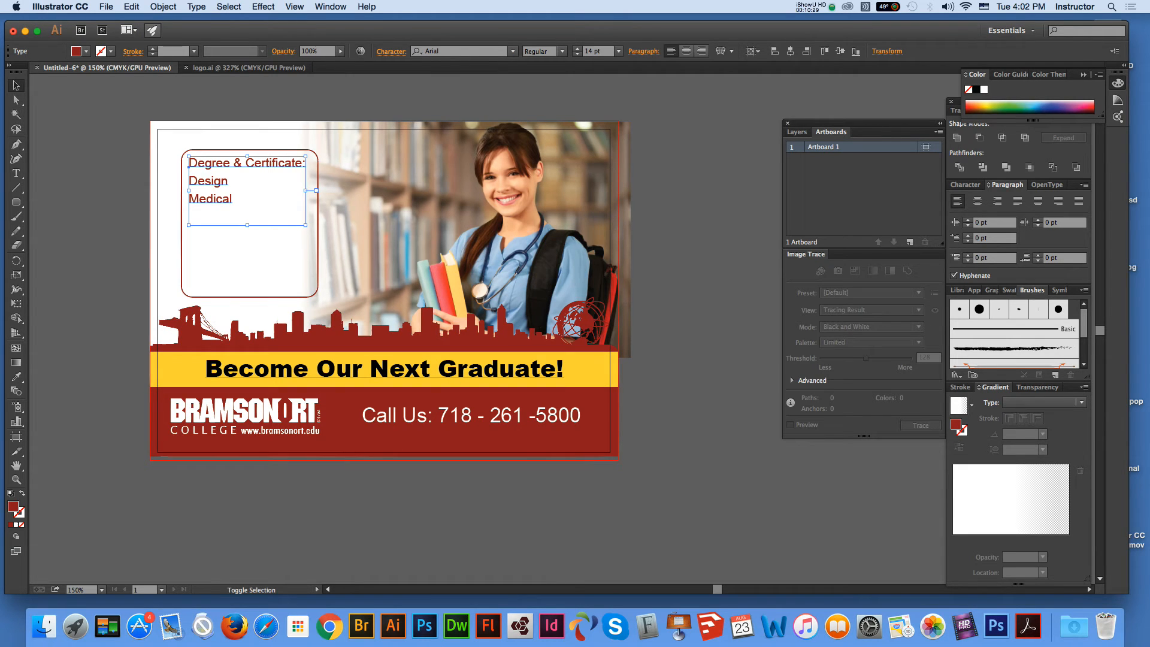
pyautogui.keyDown('shift'); pyautogui.click(384, 369); pyautogui.keyUp('shift')
pyautogui.keyDown('shift'); pyautogui.click(471, 415); pyautogui.keyUp('shift')
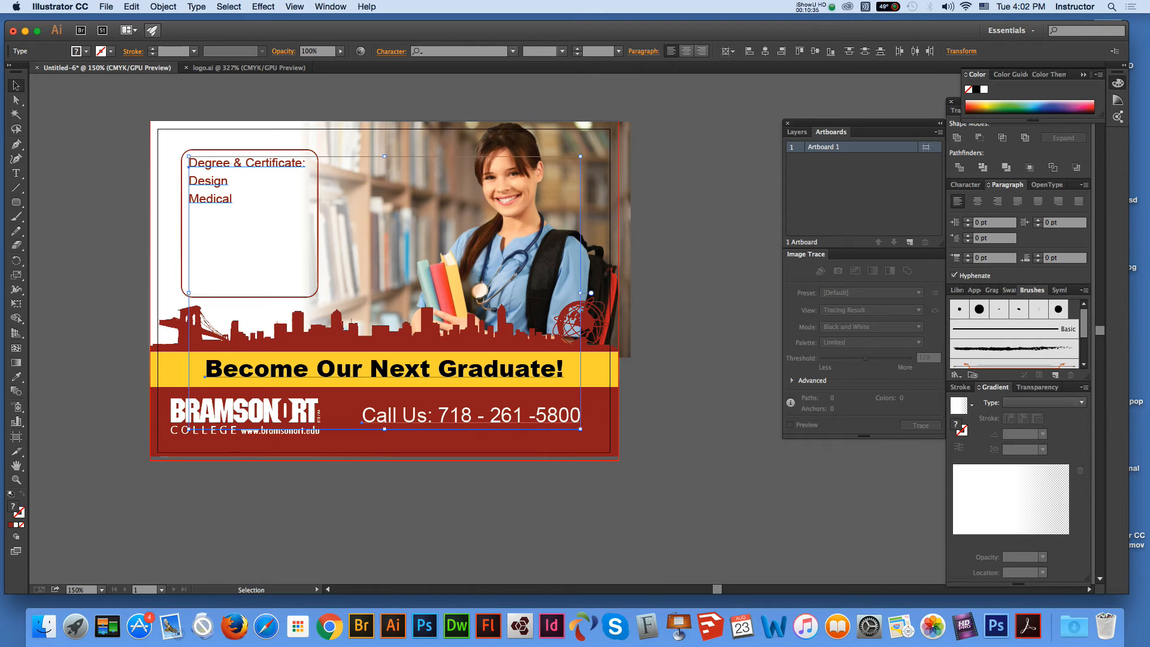
pyautogui.press('super+shift+o')
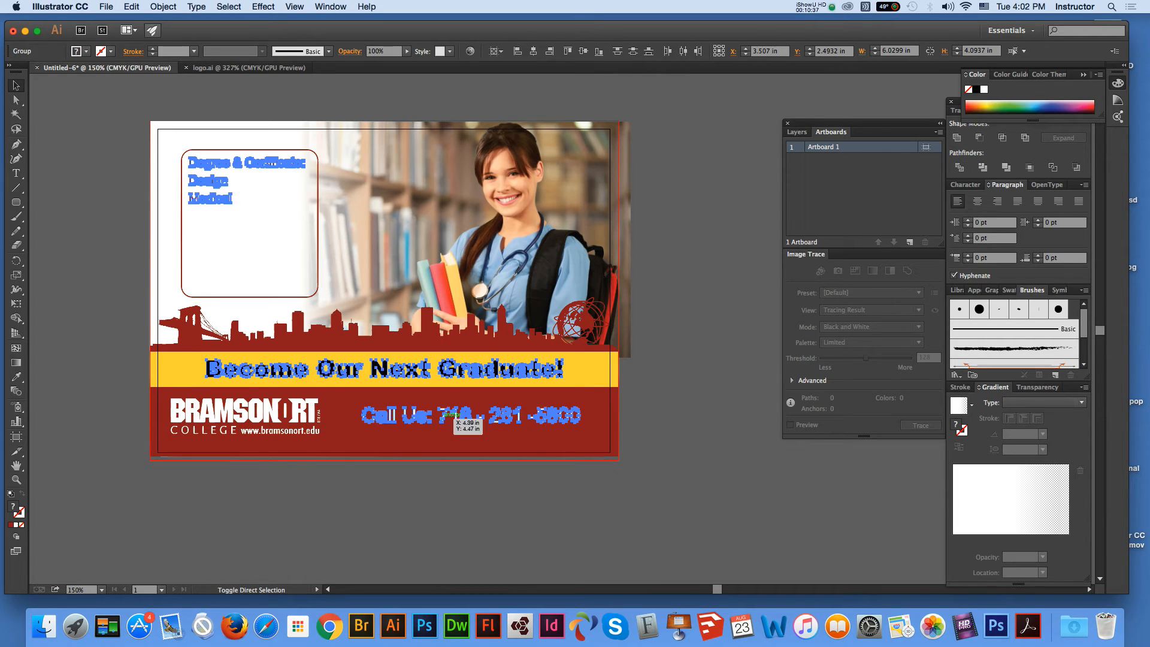
pyautogui.click(683, 371)
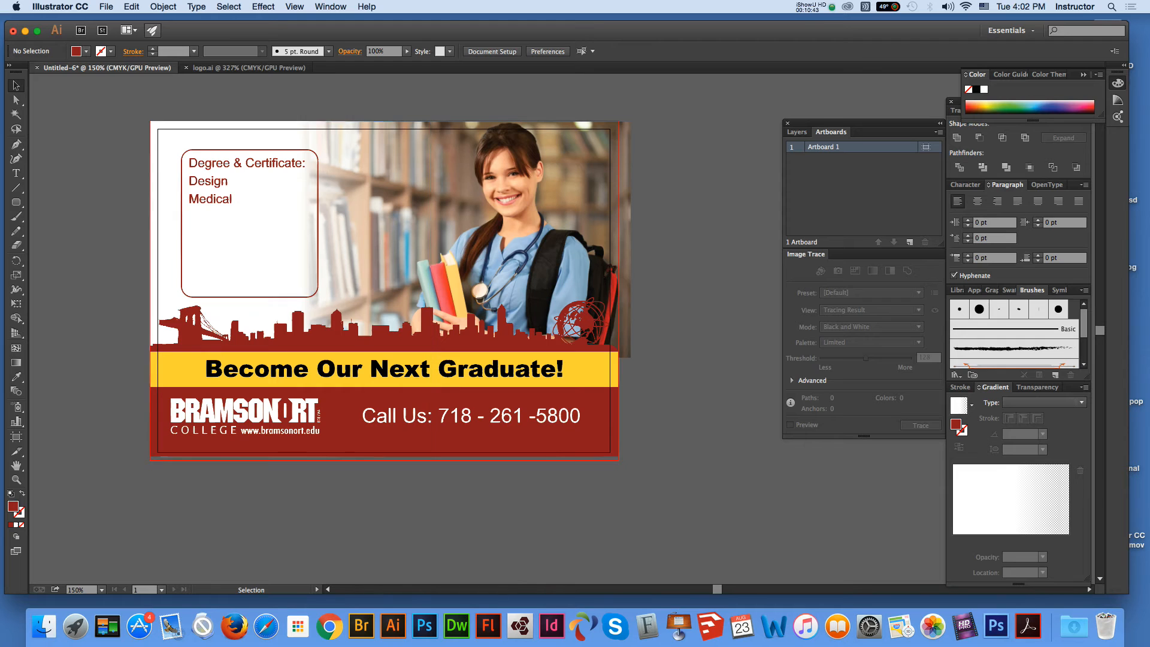
pyautogui.click(106, 7)
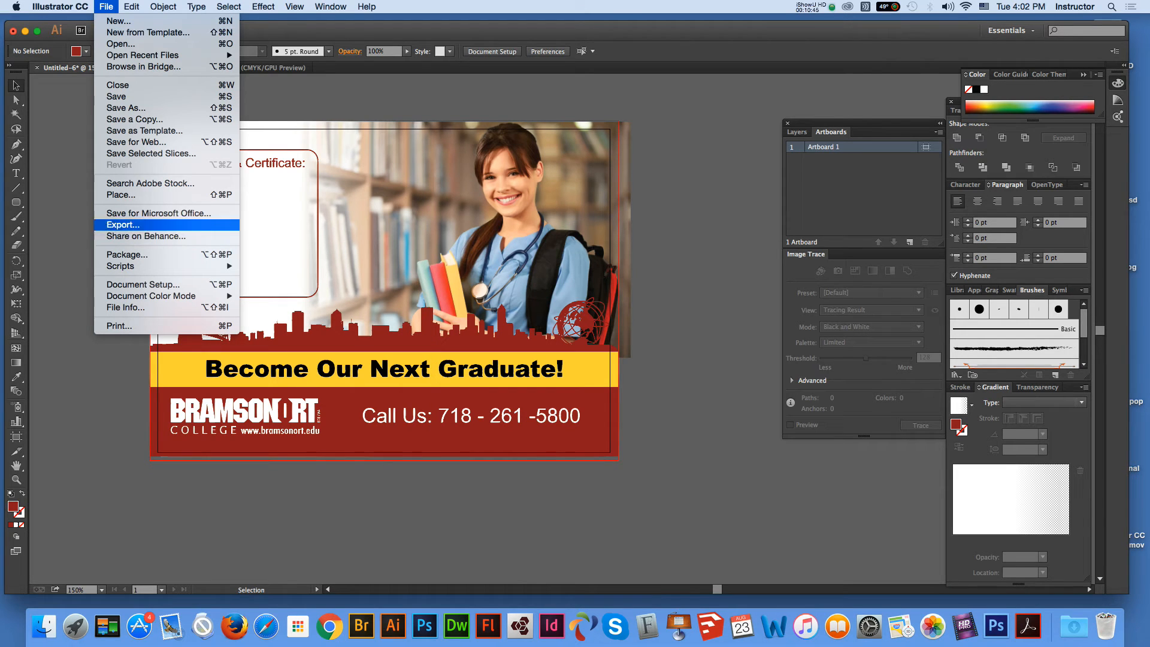
# Step: Save the postcard under a new name in Adobe PDF format
pyautogui.click(126, 108)
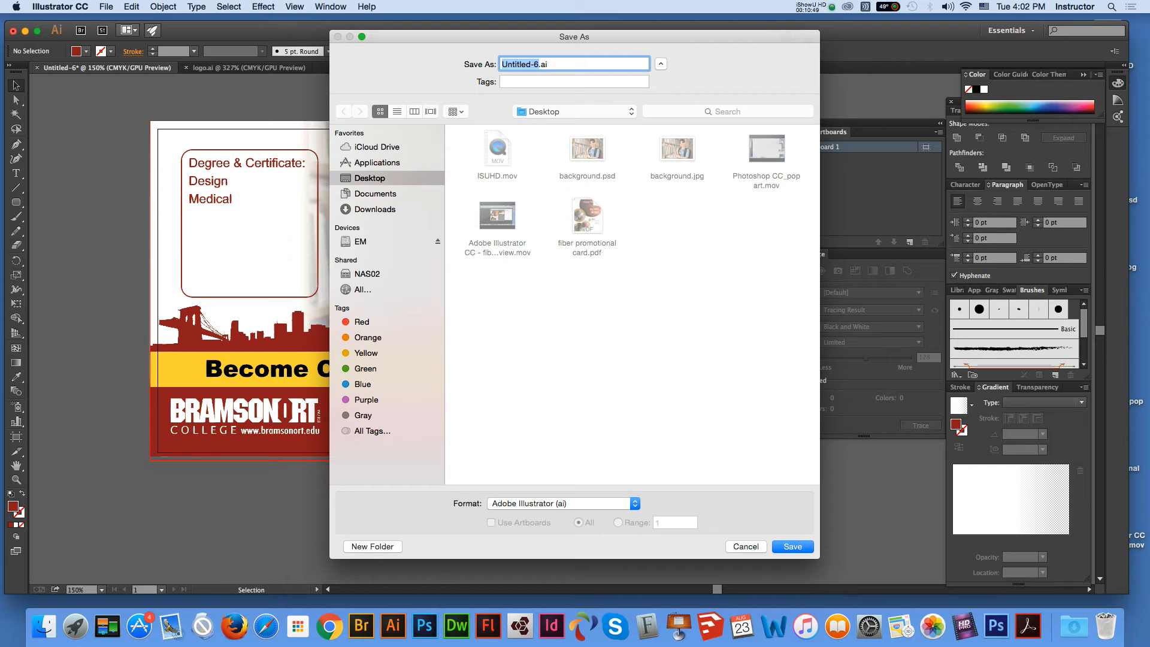
pyautogui.click(563, 503)
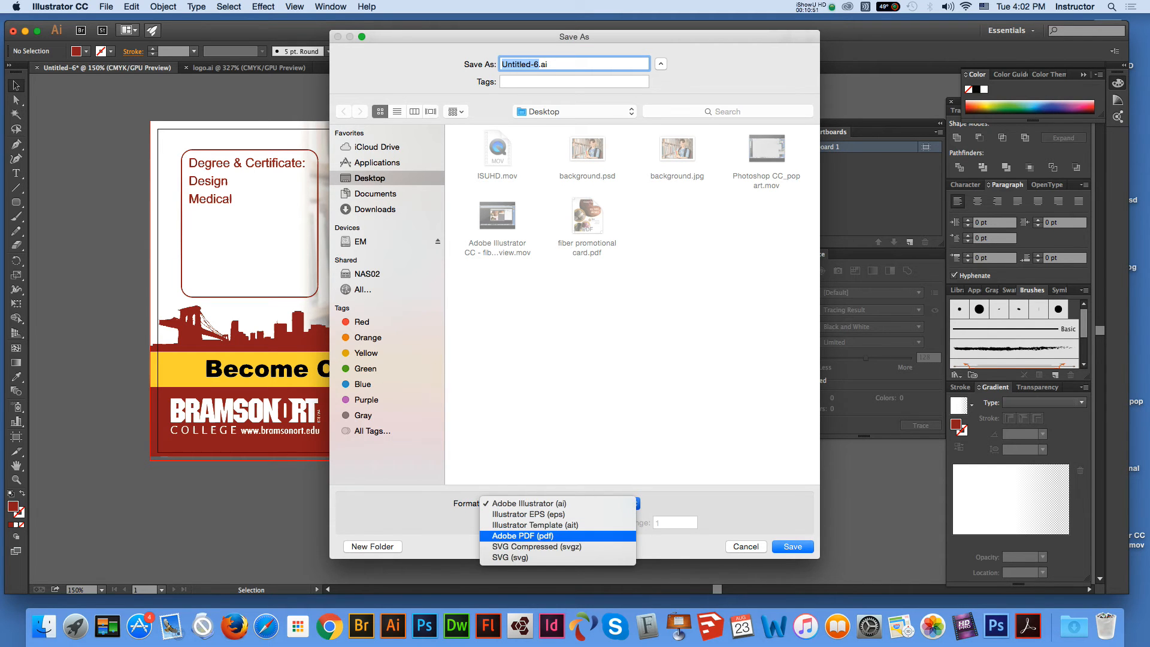
pyautogui.click(539, 536)
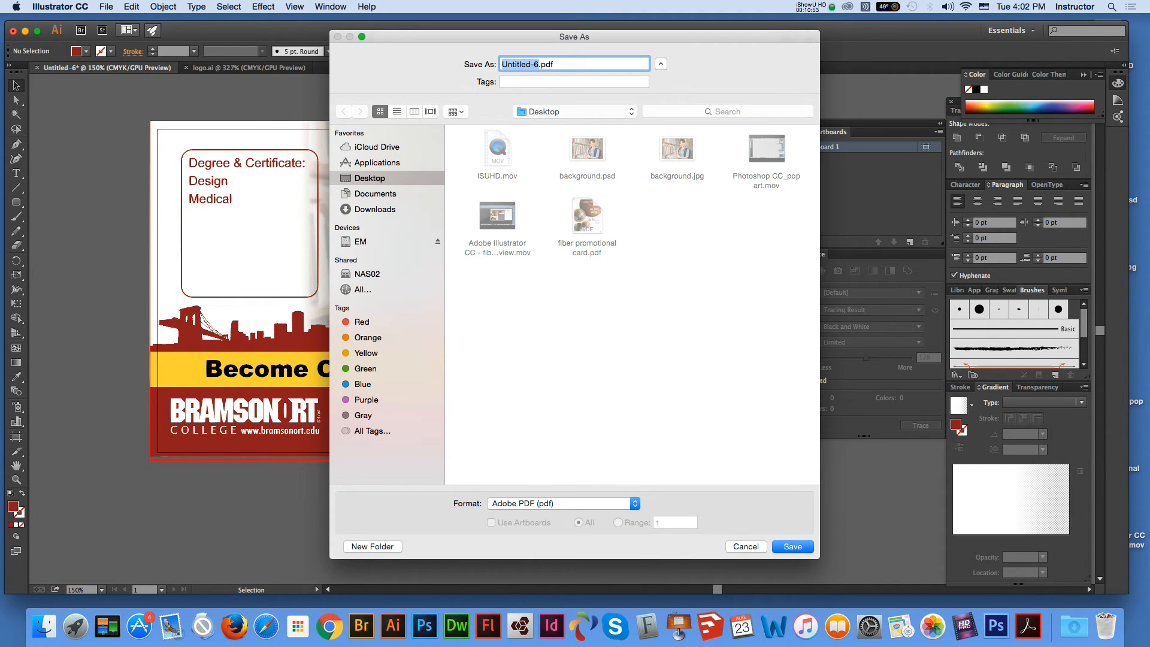
pyautogui.press('Return')
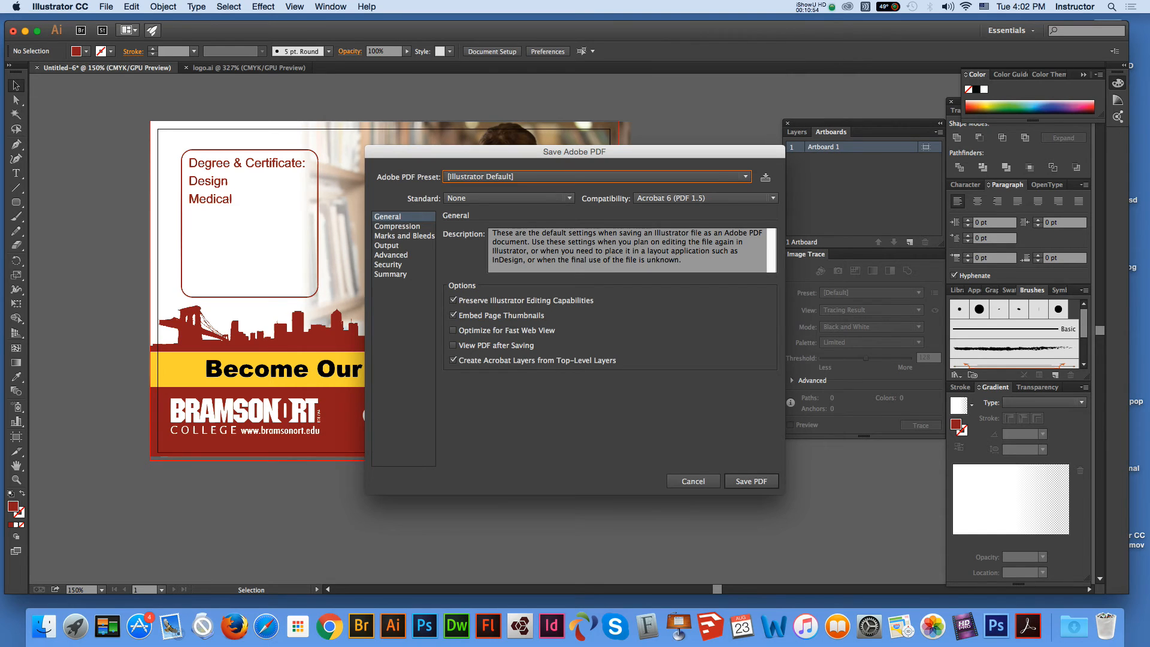
# Step: Choose the High Quality Print preset with trim marks and the document's bleed settings
pyautogui.click(597, 177)
pyautogui.click(598, 222)
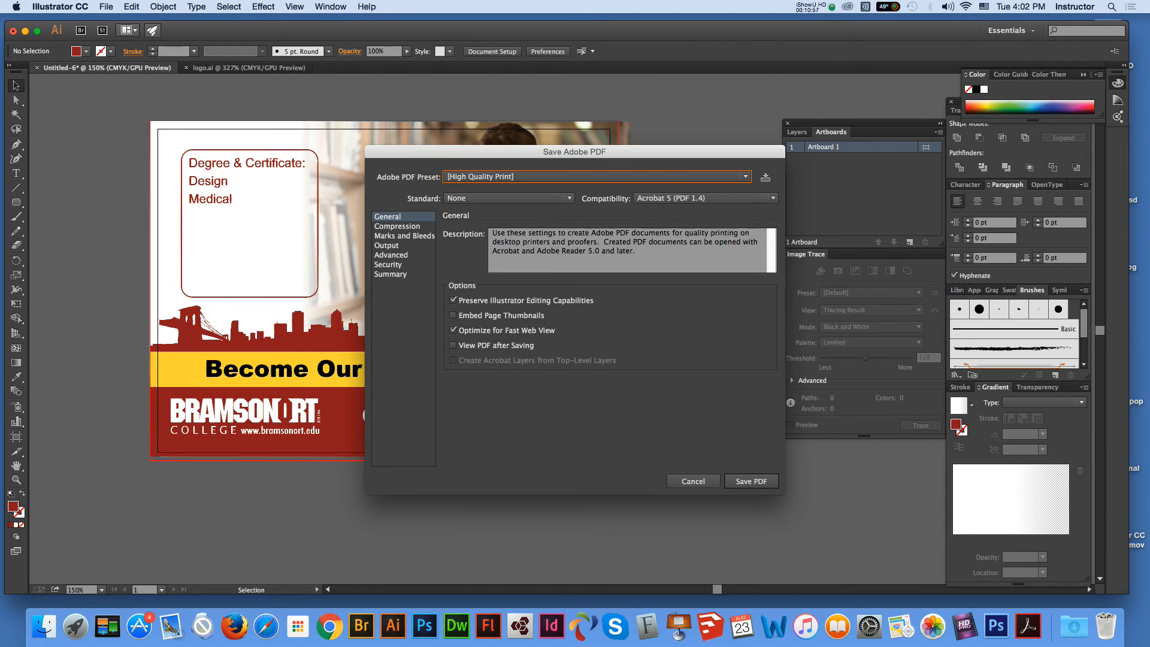
pyautogui.click(404, 235)
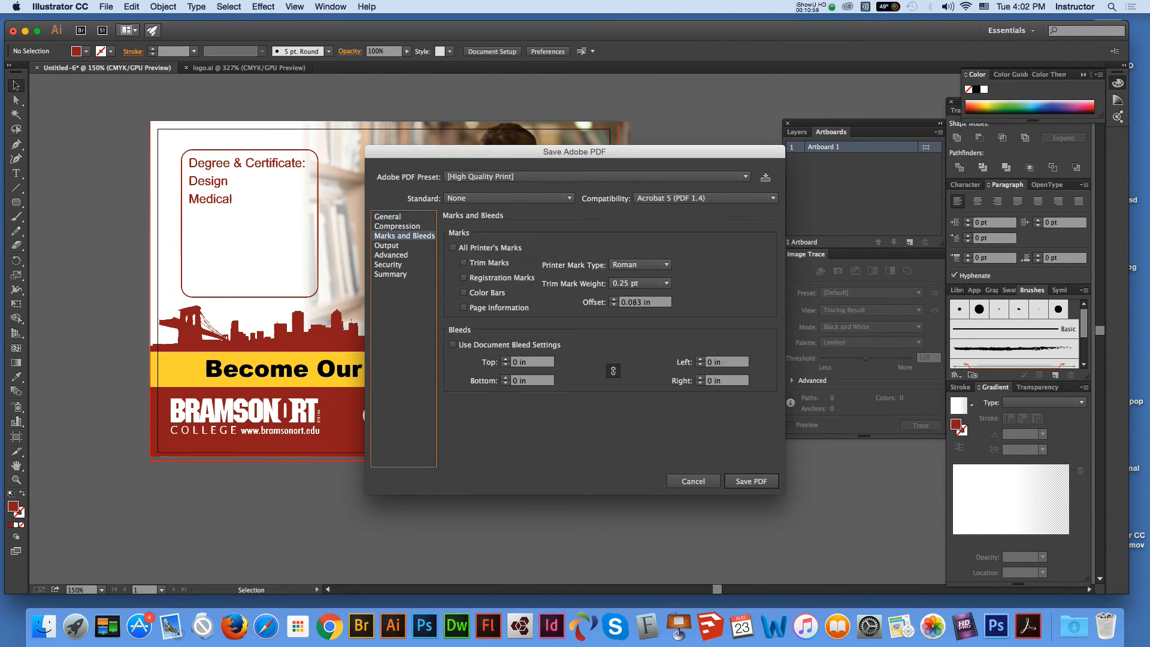
pyautogui.click(464, 263)
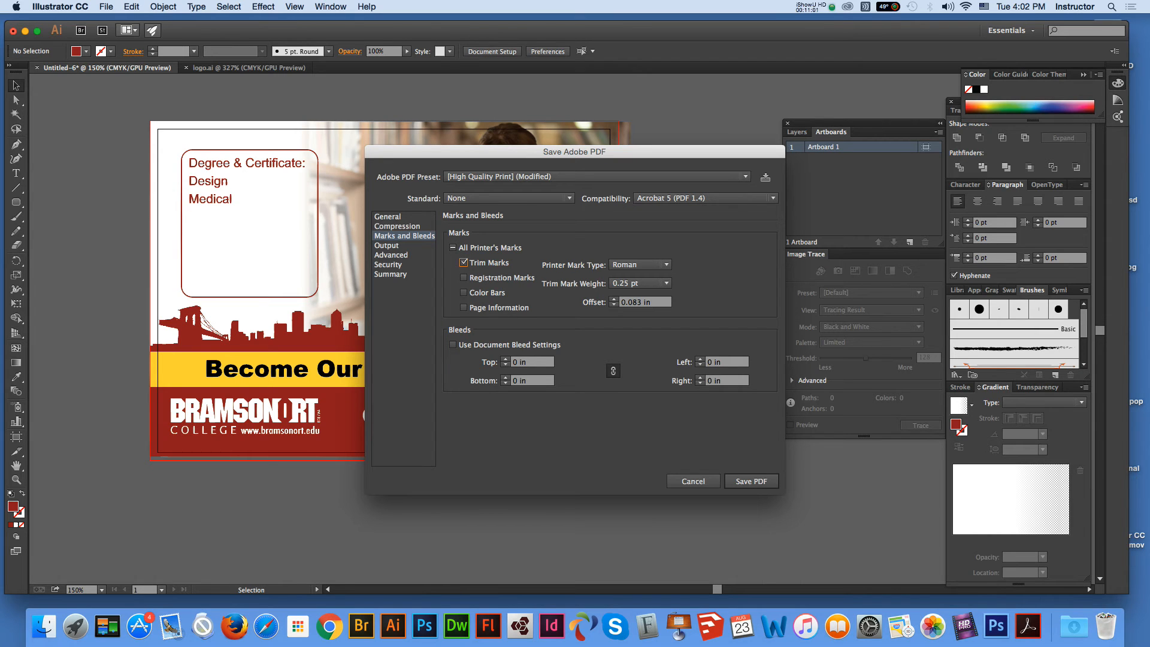
pyautogui.click(452, 345)
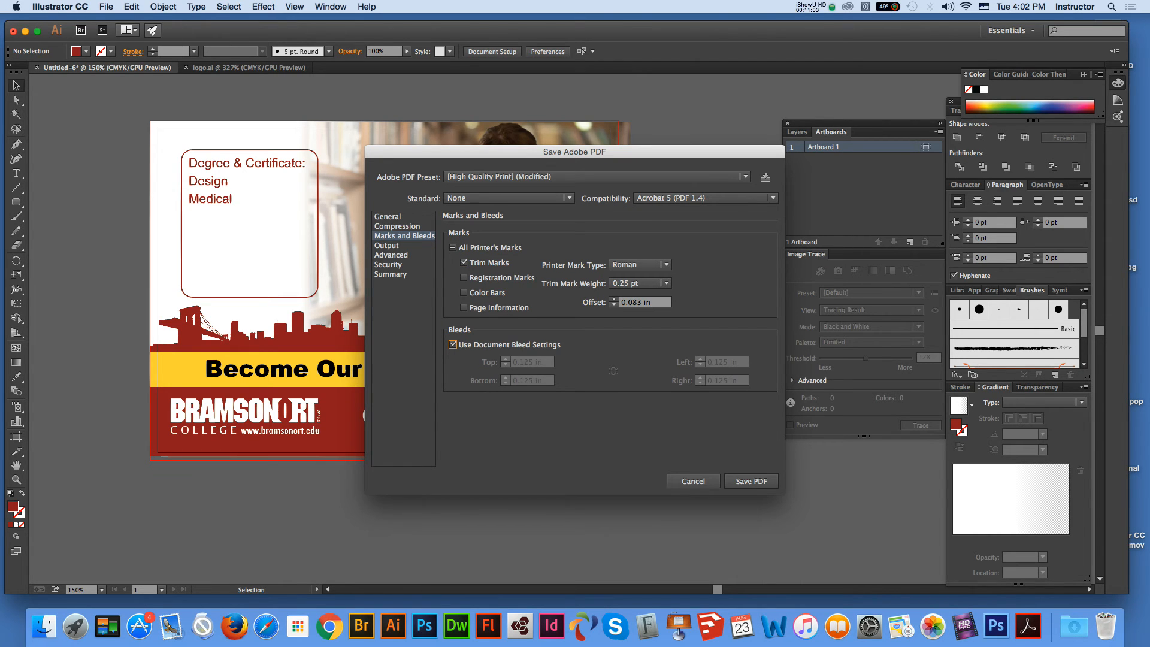
# Step: Save Untitled-6.pdf, review it in Acrobat Pro, then close it and bring Illustrator back
pyautogui.click(751, 481)
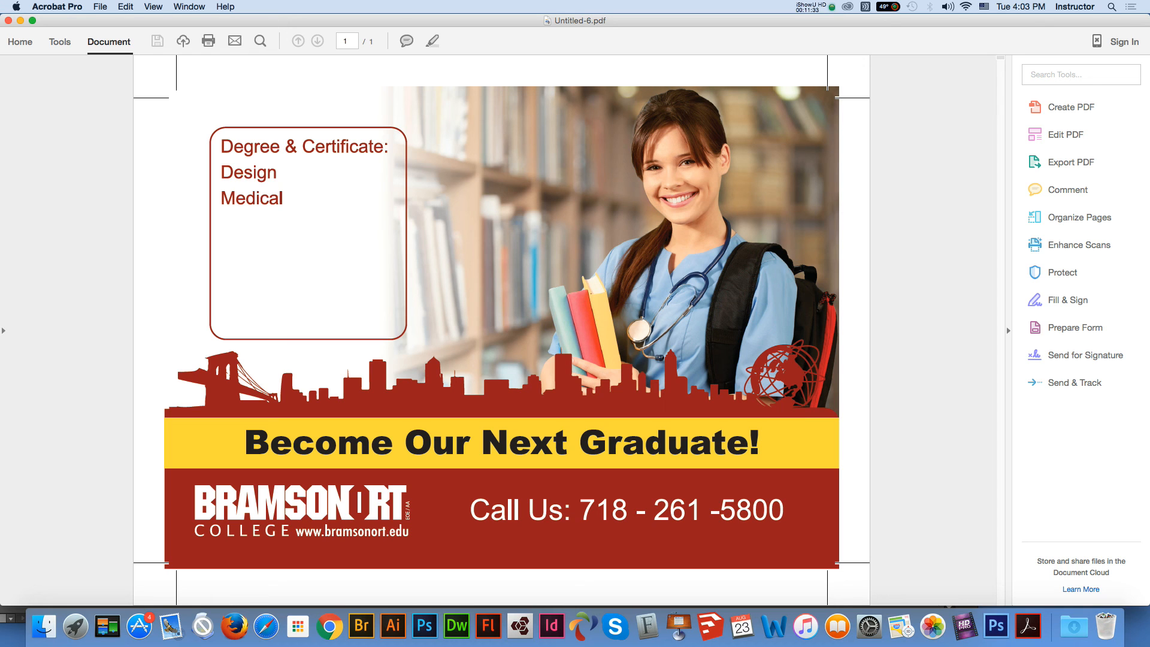
pyautogui.click(8, 20)
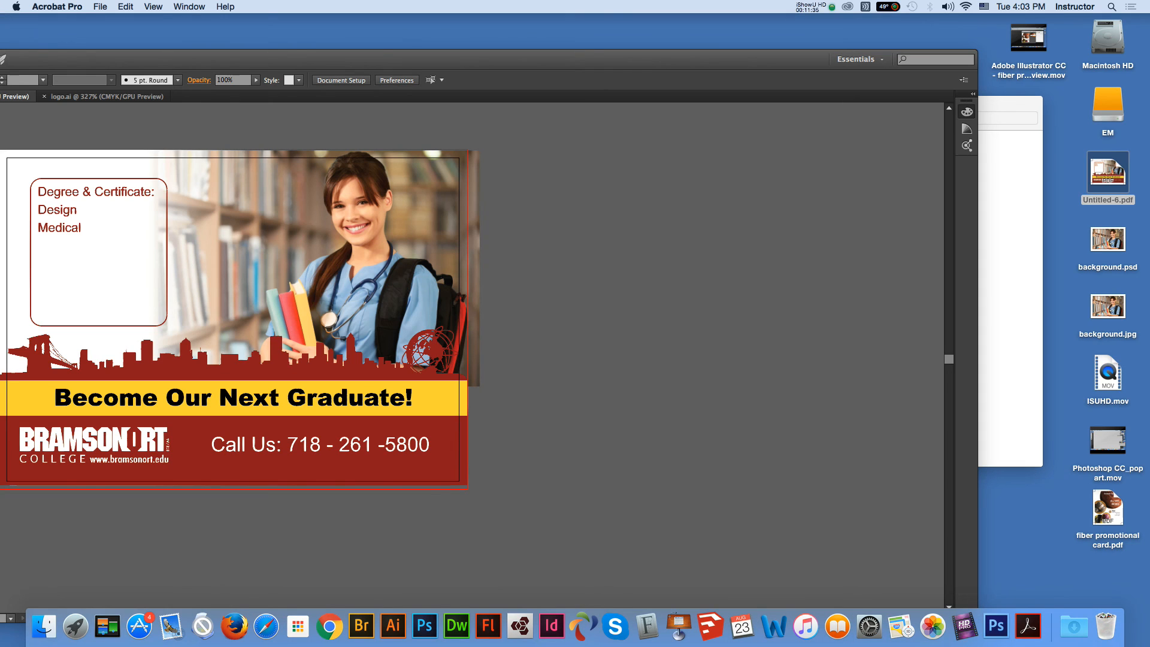
pyautogui.moveTo(287, 59); pyautogui.dragTo(454, 41)
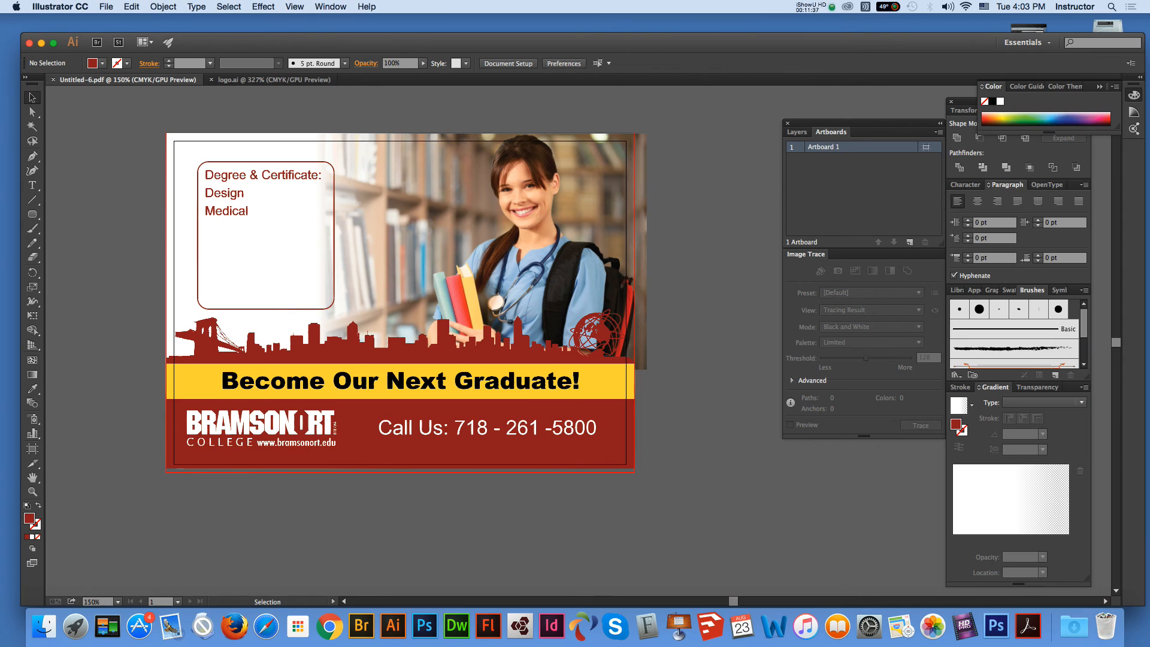